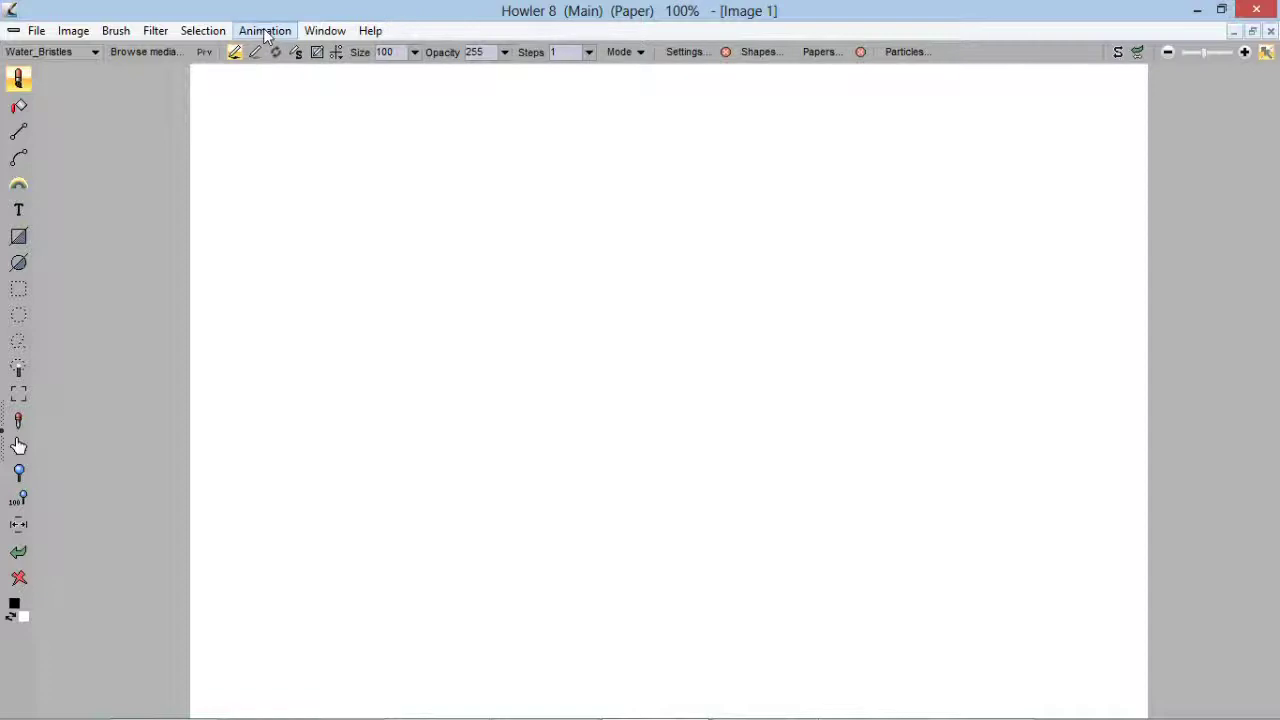
Open the image file browser, snap its window to the left half of the desktop and widen it to show more thumbnails
left_click(38, 31)
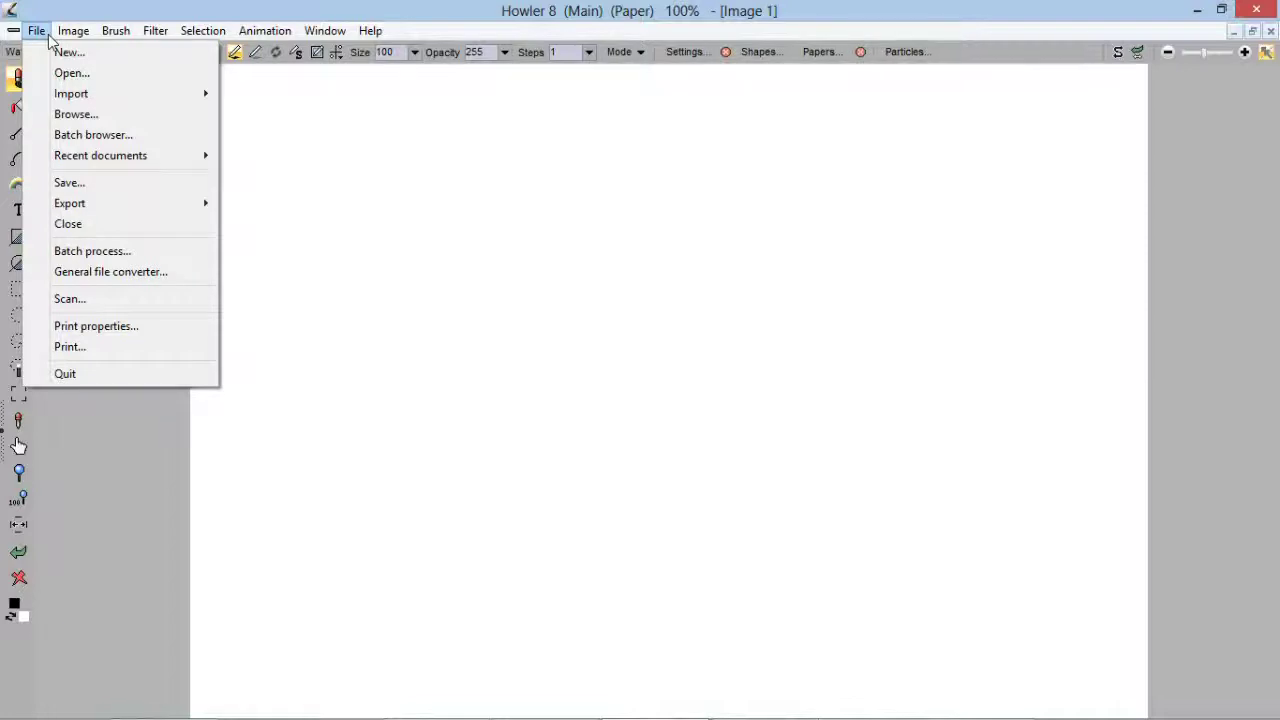
left_click(113, 117)
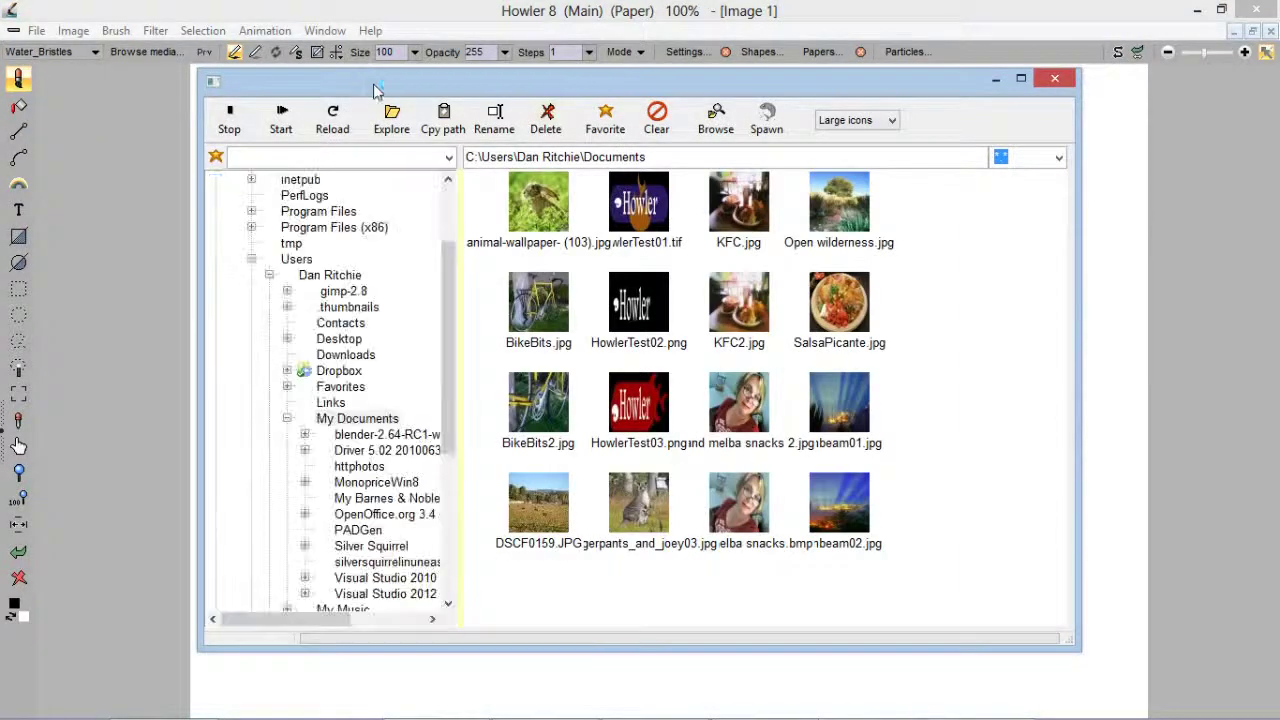
left_click_drag(376, 90, 294, 87)
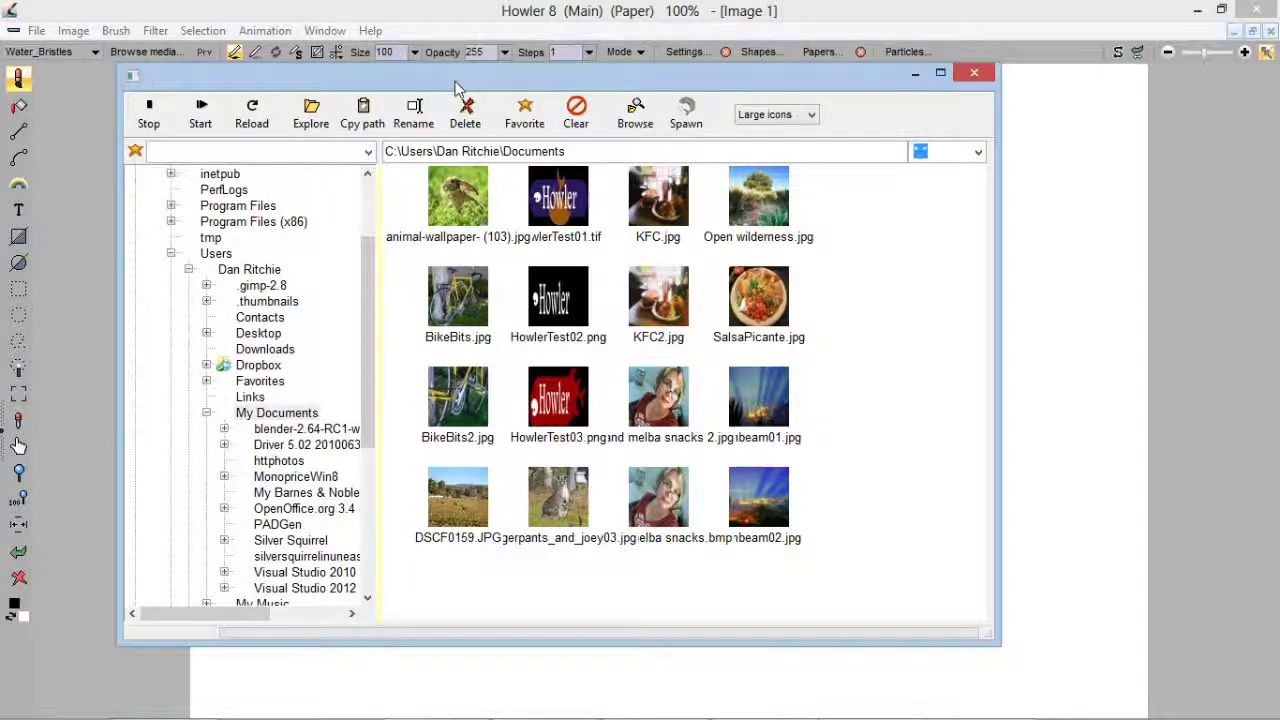
left_click_drag(452, 78, 2, 35)
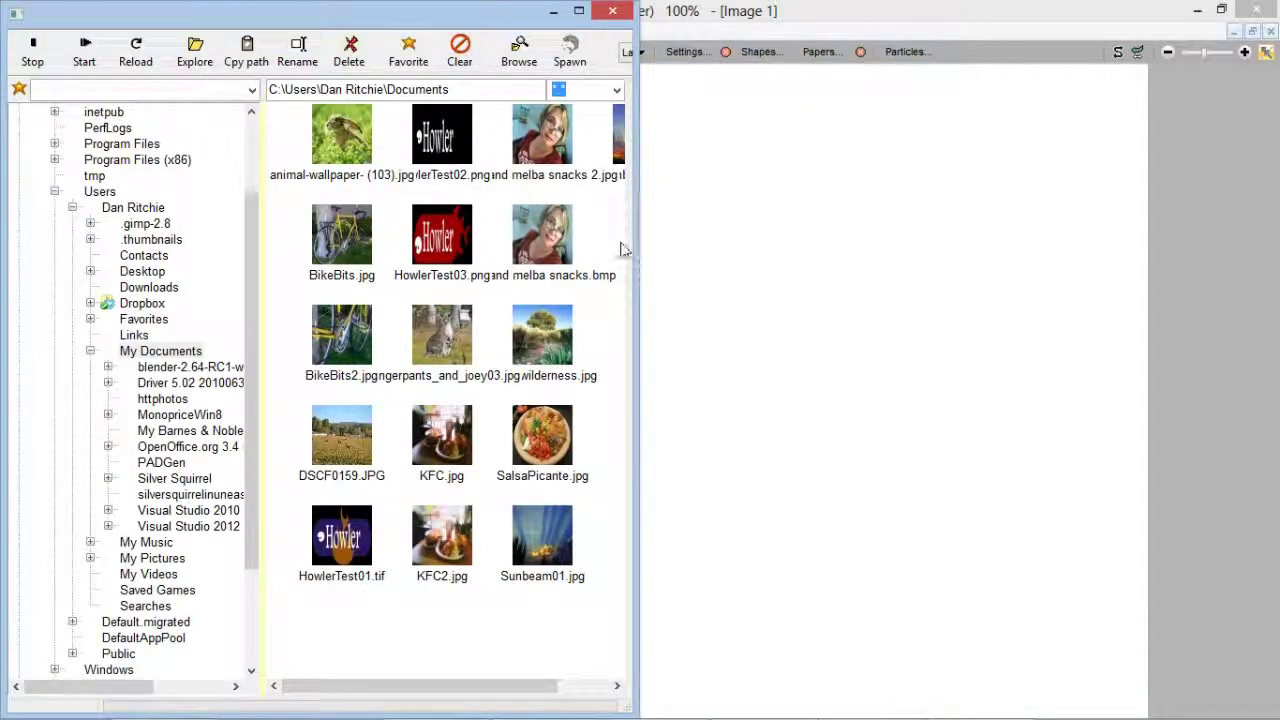
left_click_drag(640, 249, 762, 253)
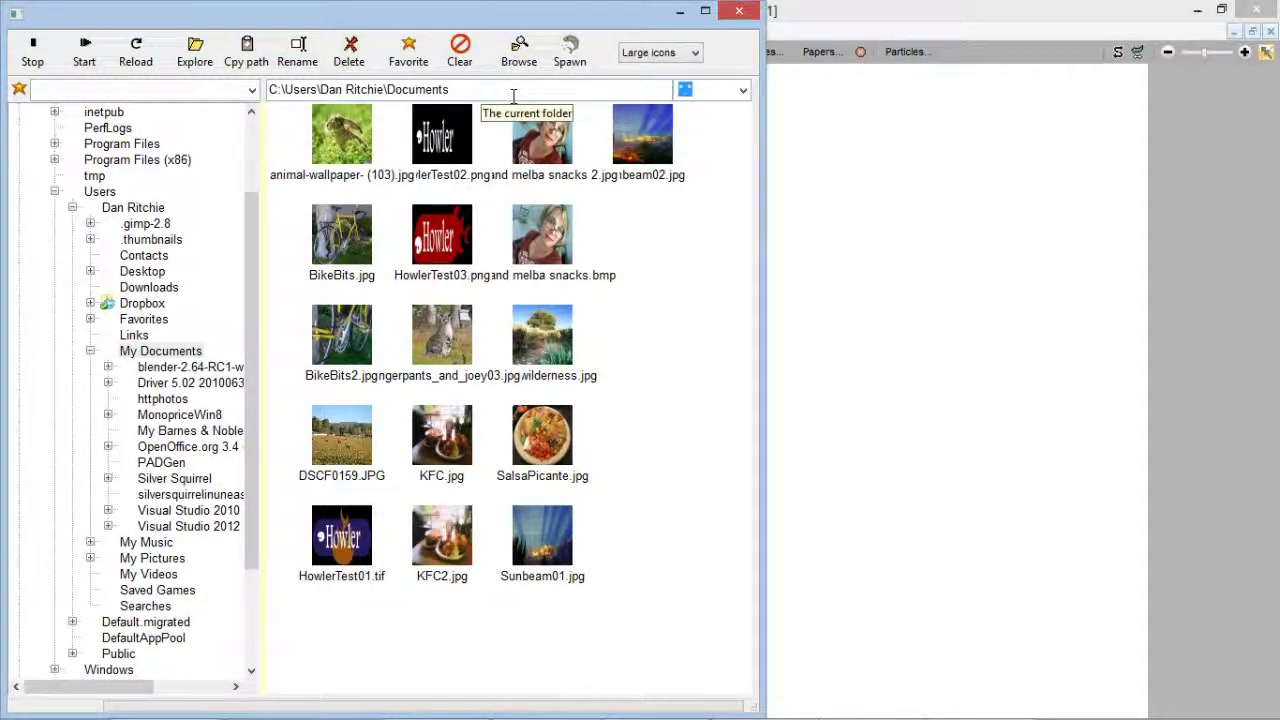
Spawn a second image browser, narrow the original so both fit side by side, and close both windows
left_click(575, 64)
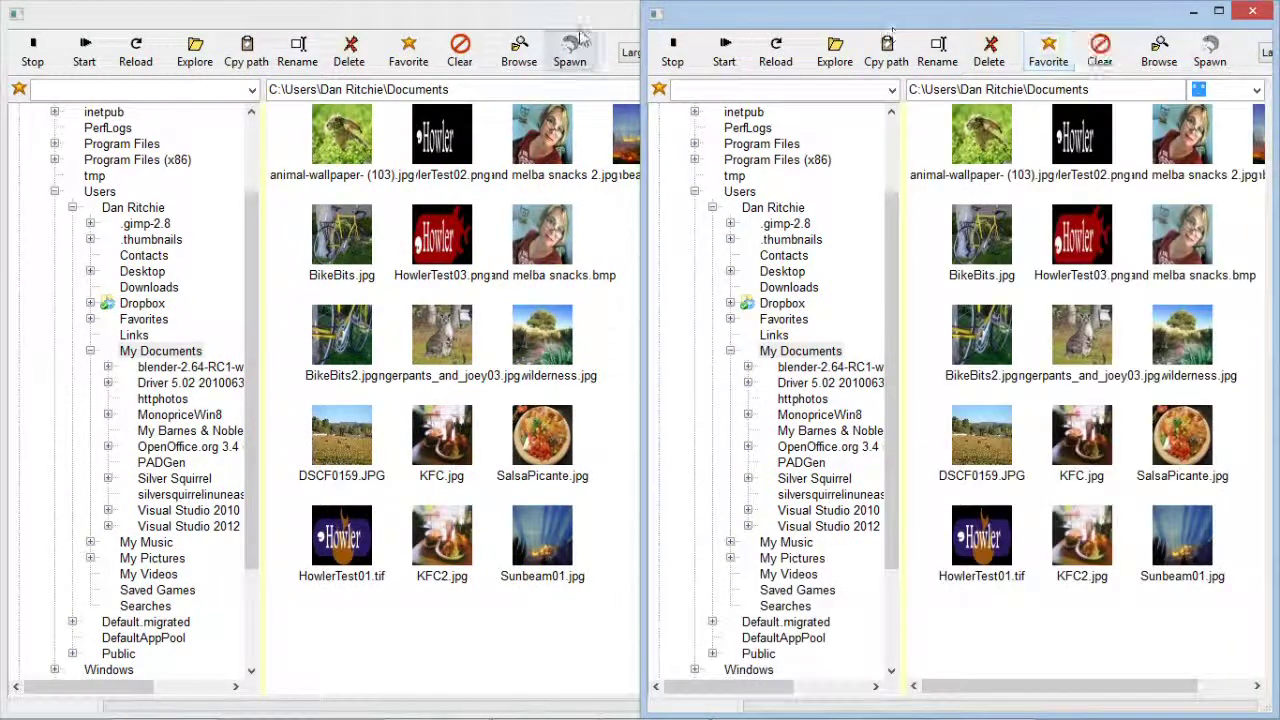
left_click(578, 22)
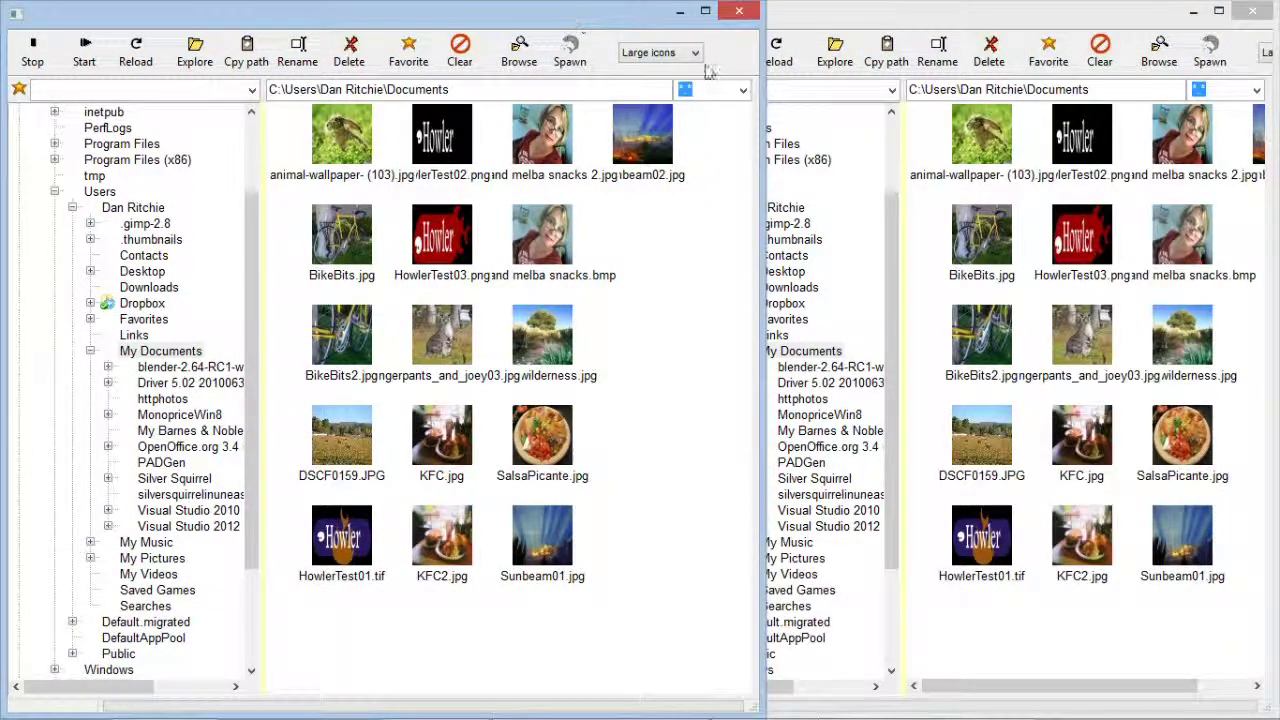
left_click_drag(766, 100, 634, 101)
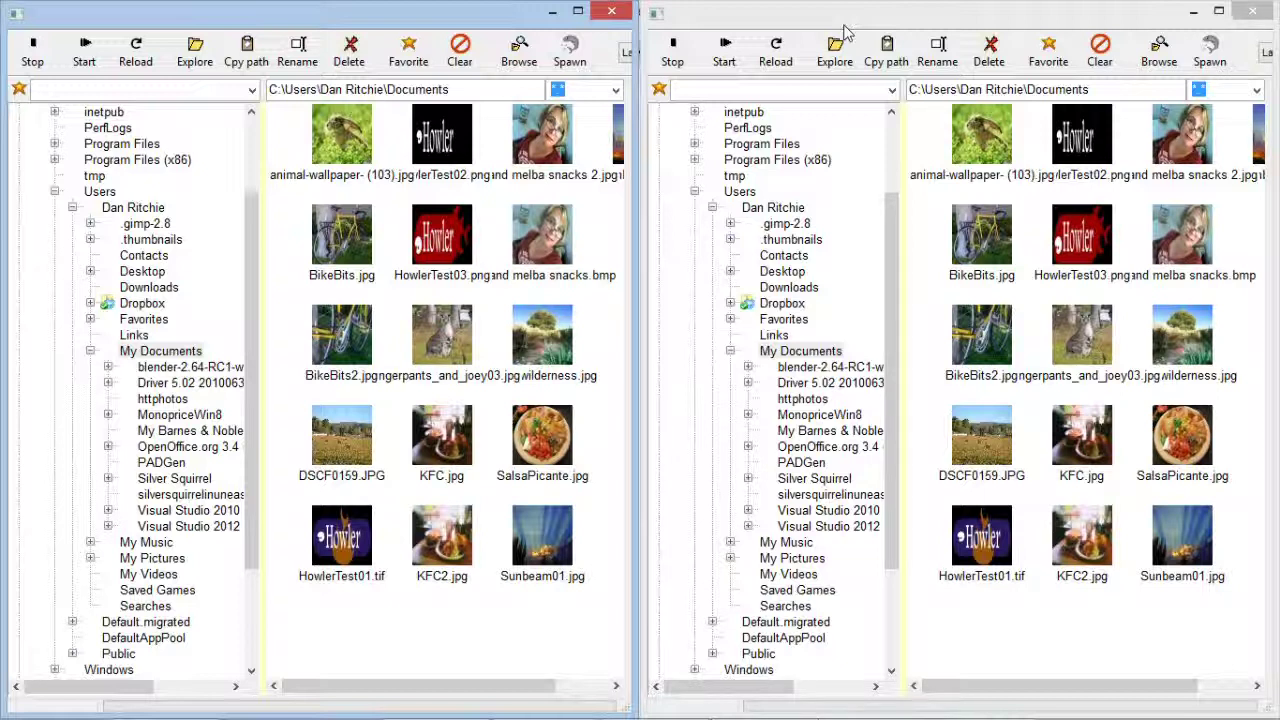
left_click(1253, 11)
left_click(611, 11)
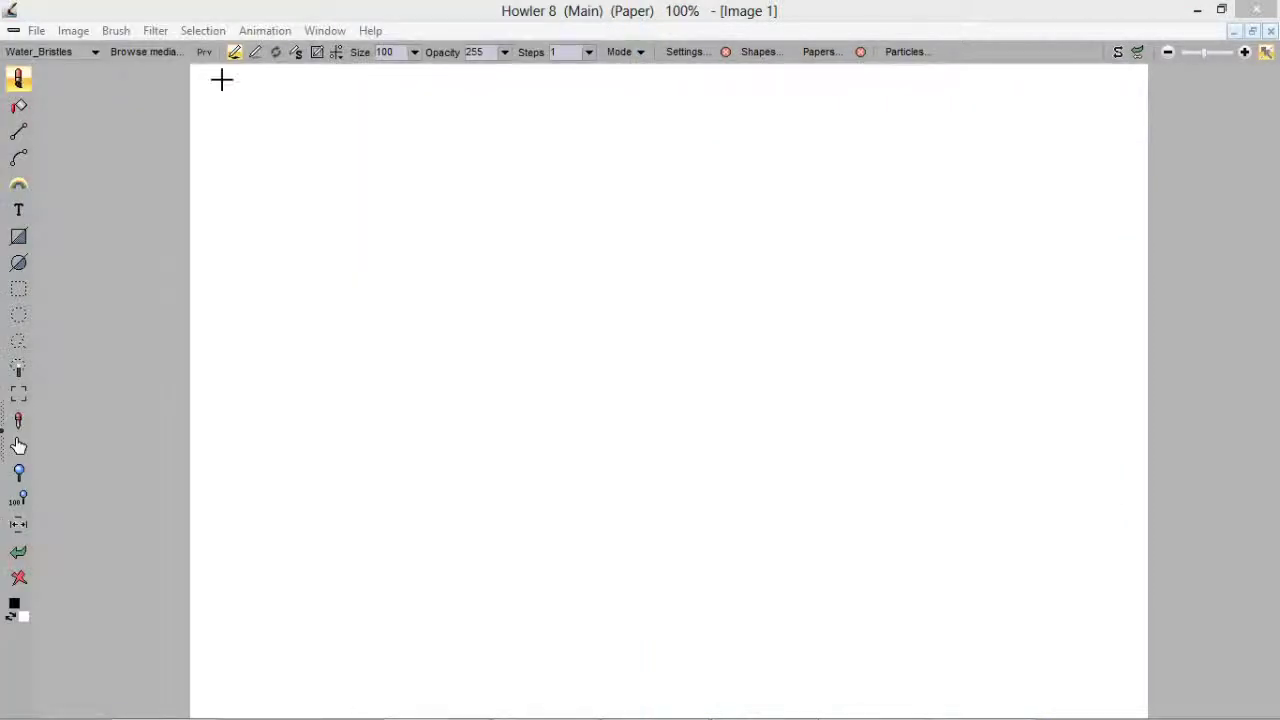
Open the Batch browser, maximize it and select the four BMP files in the Howler folder
left_click(36, 30)
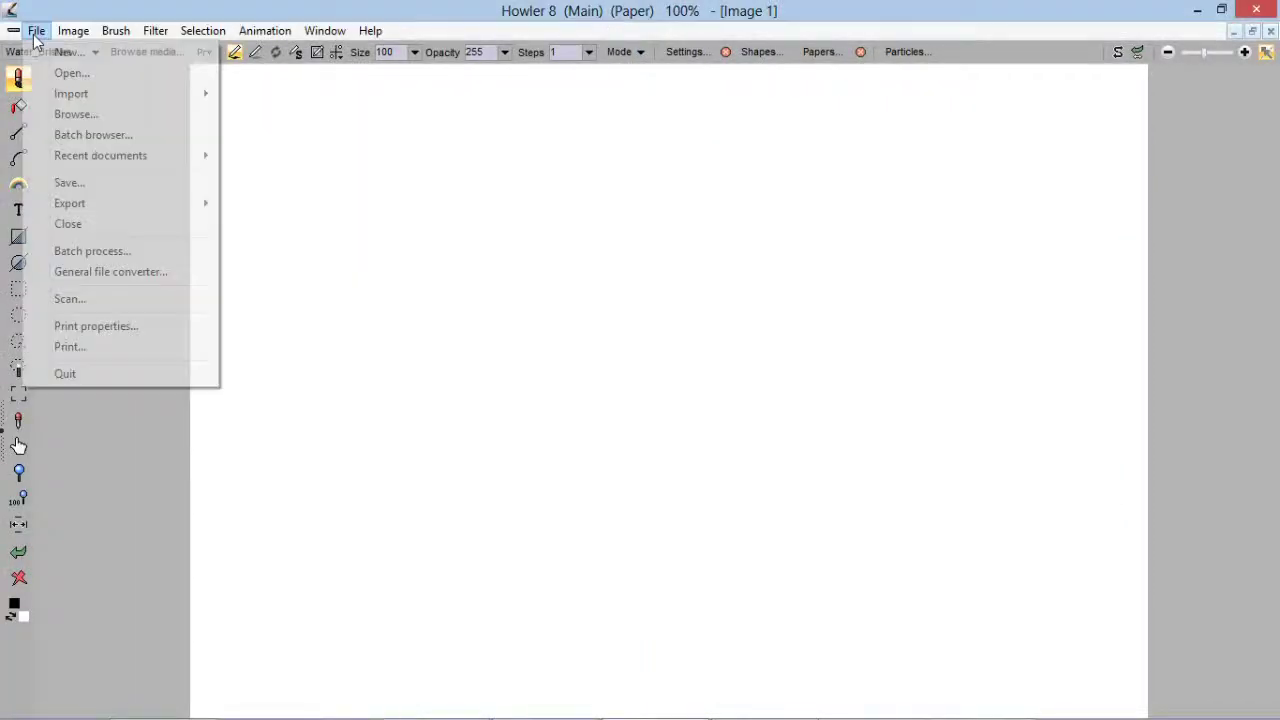
left_click(91, 140)
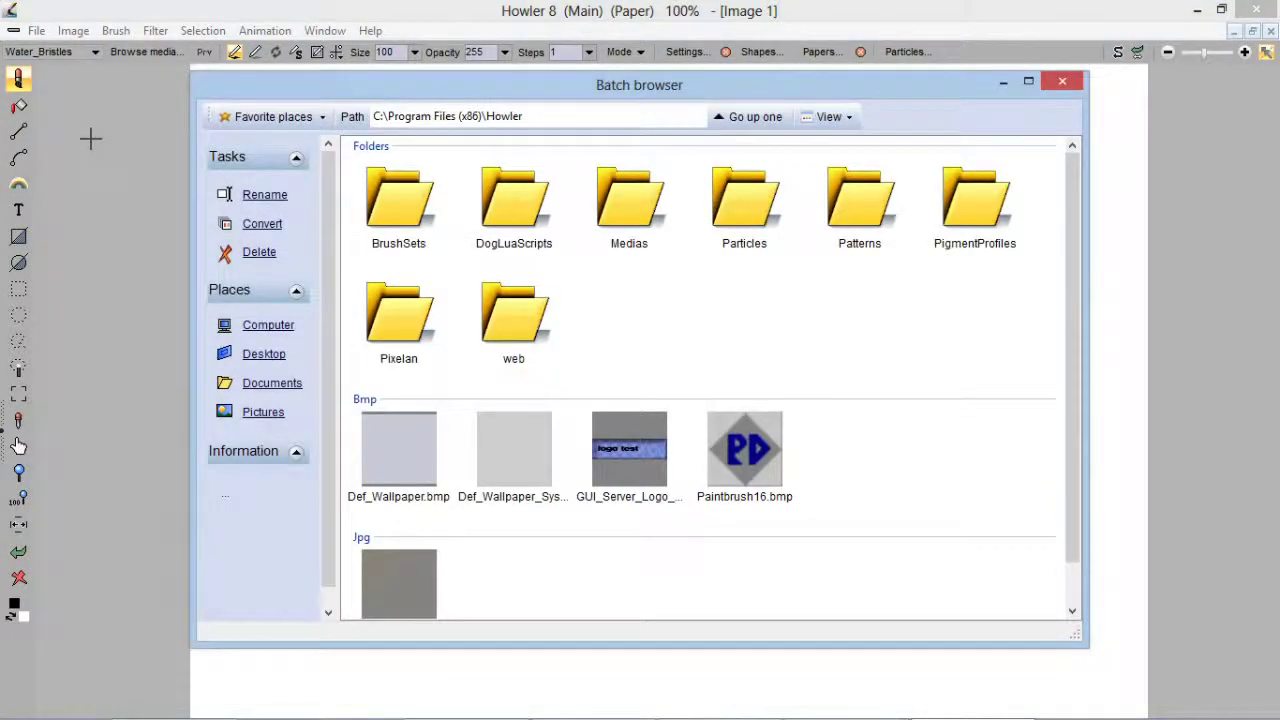
double_click(362, 96)
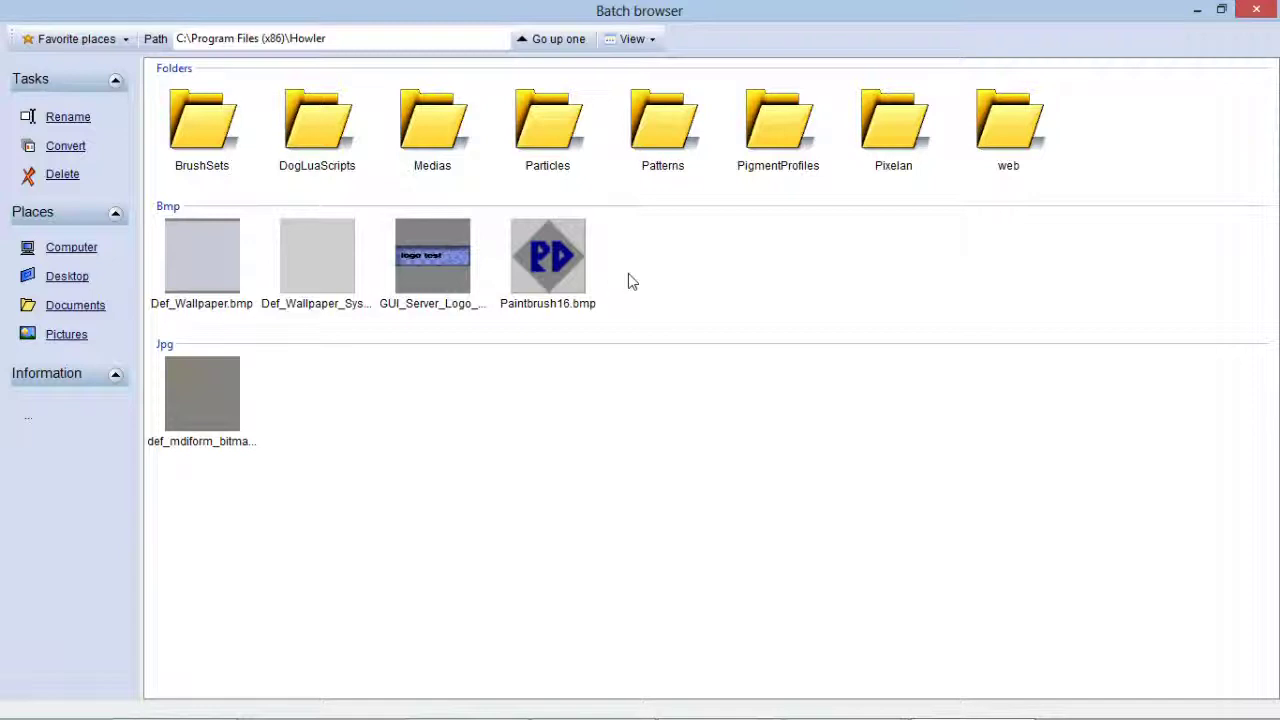
left_click_drag(628, 273, 164, 264)
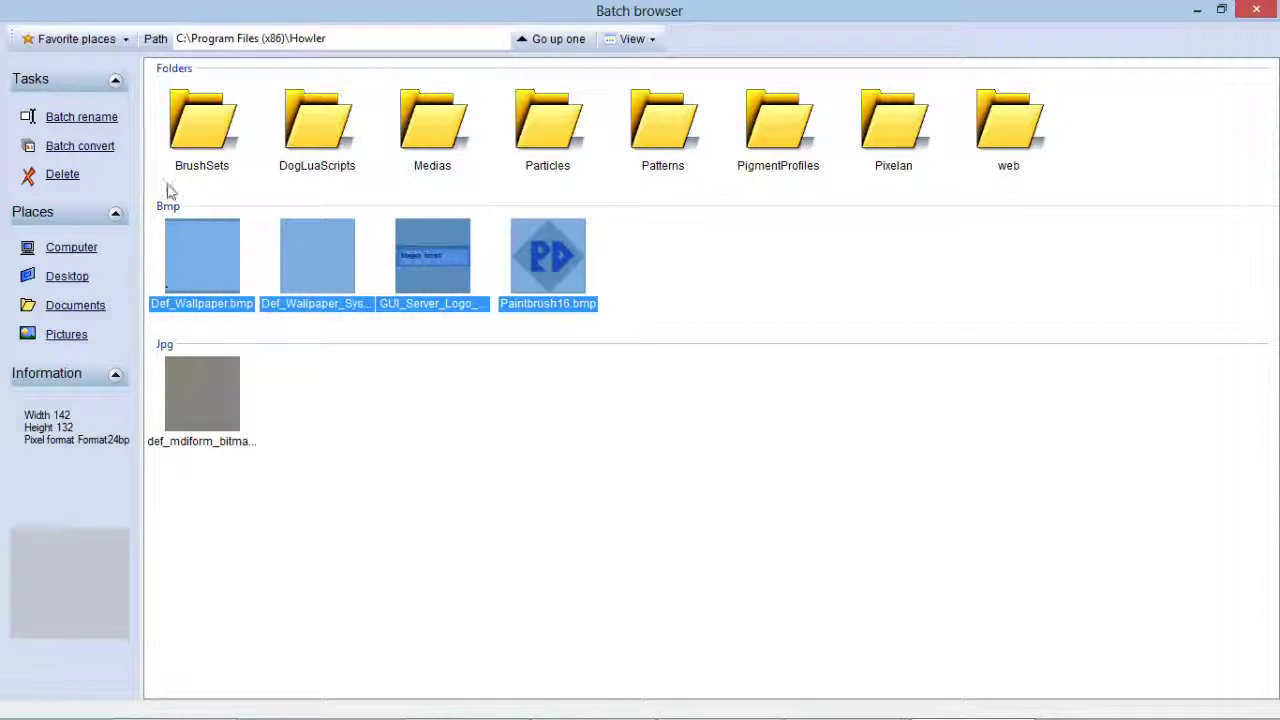
Set up a batch rename of the selected files with base name "My new name", 4 digits, starting on 1
left_click(106, 127)
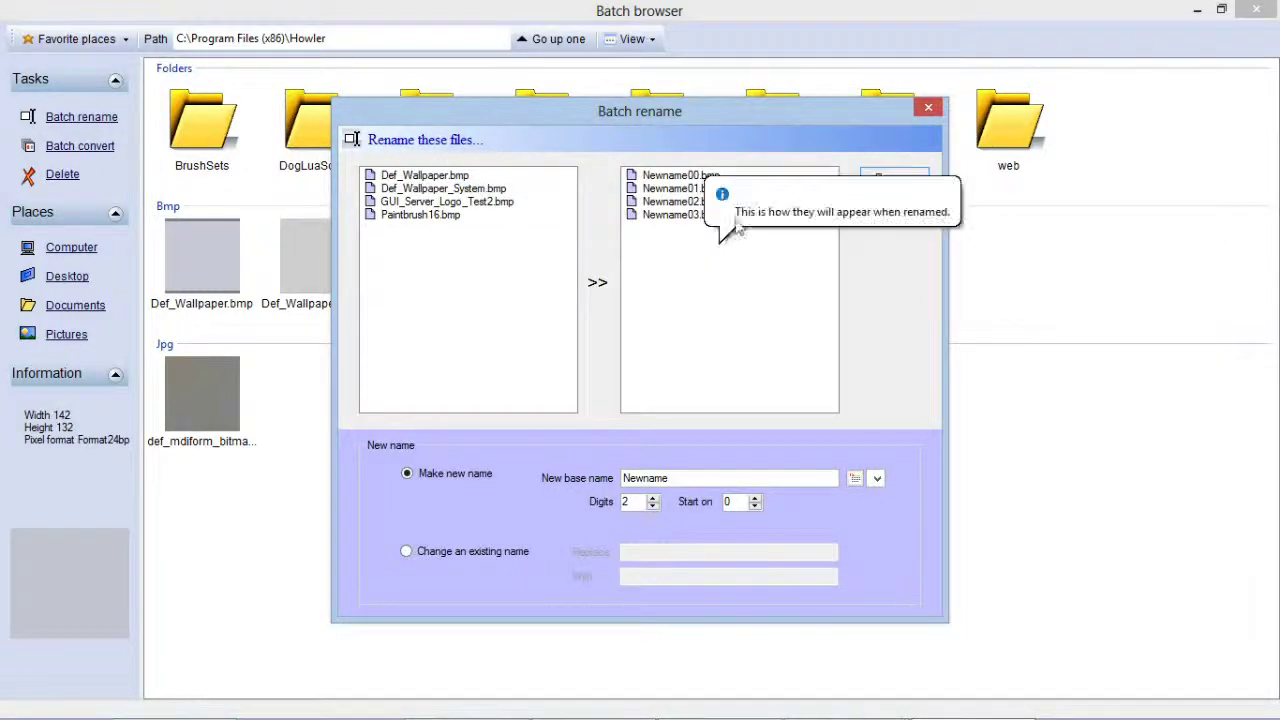
left_click(667, 482)
key("ctrl+a")
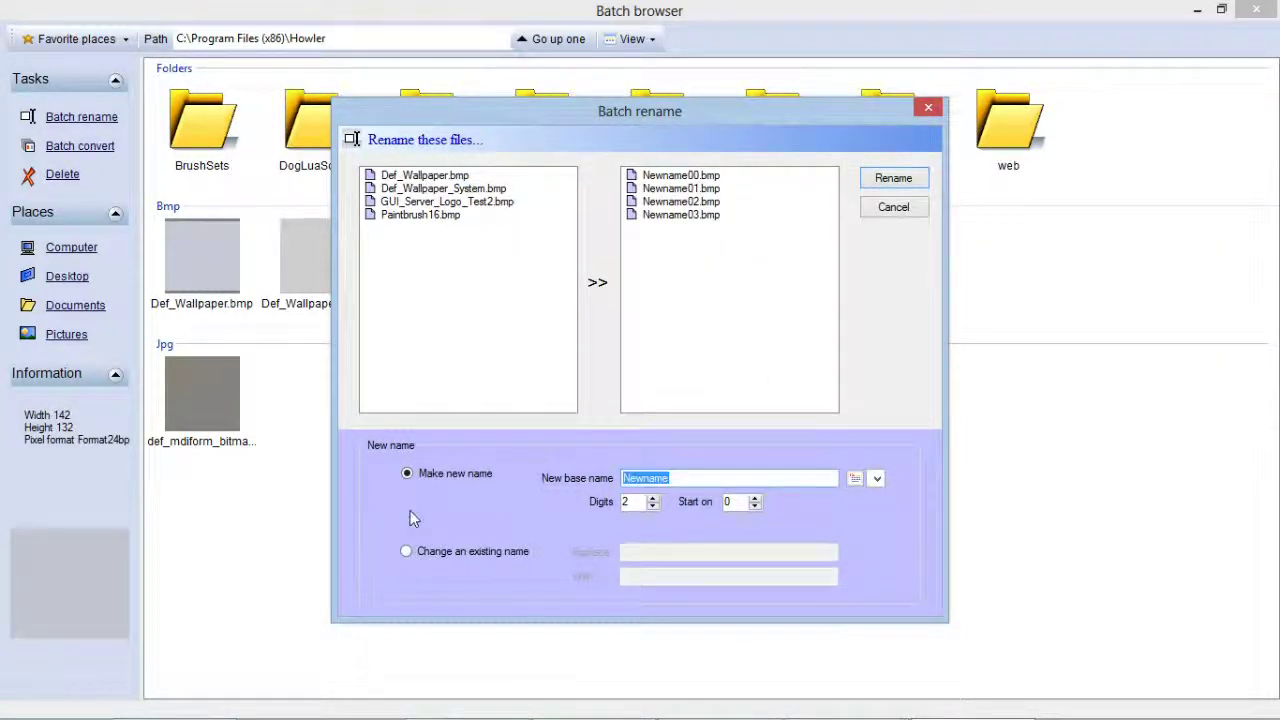
type("My ")
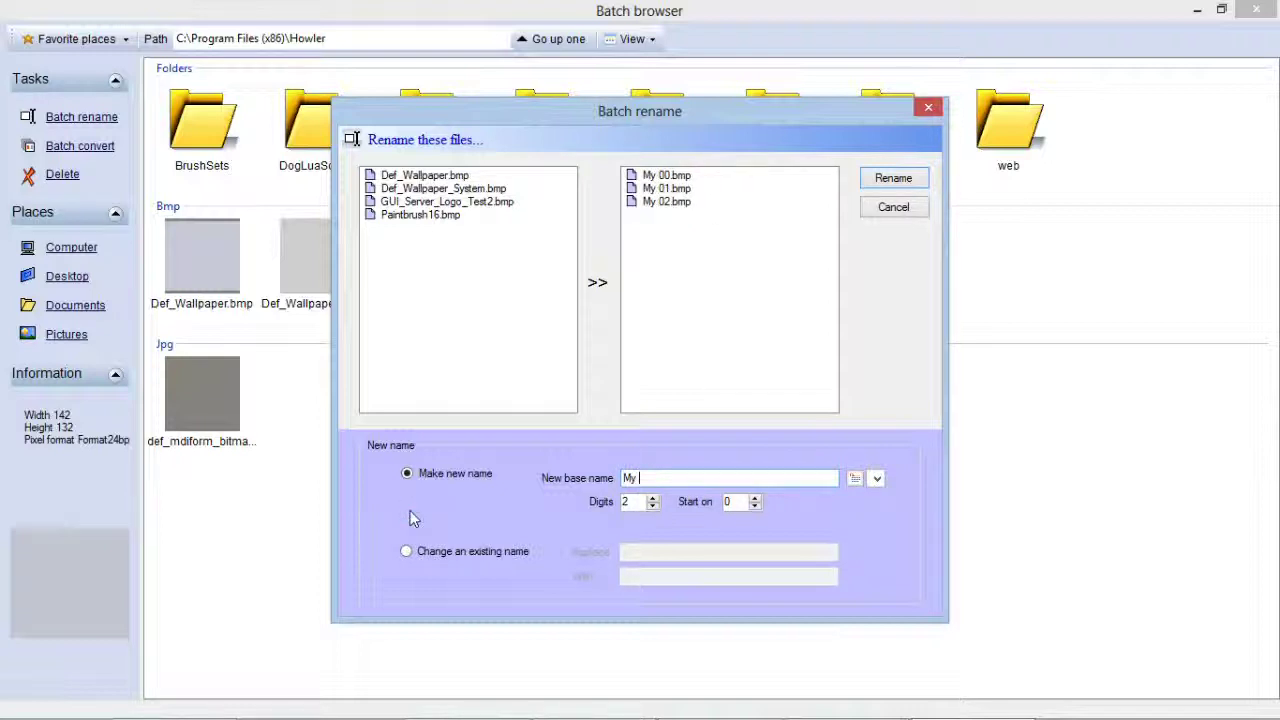
type("new name")
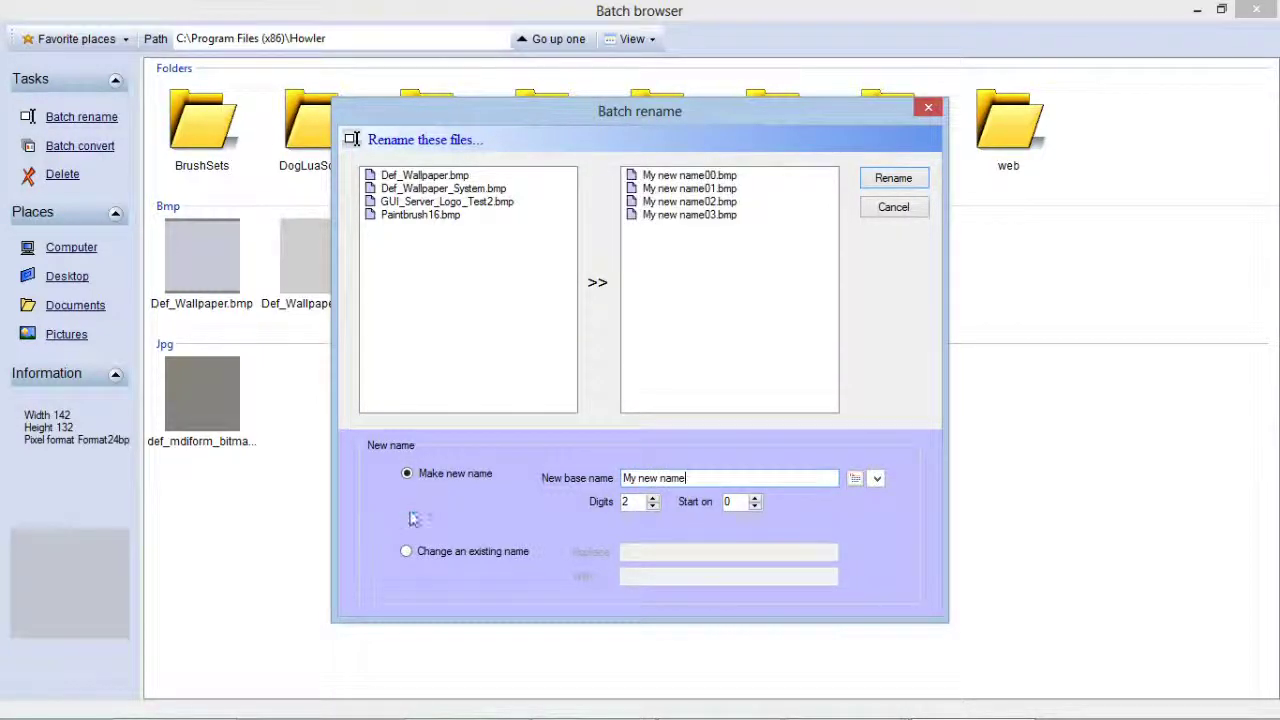
left_click(653, 499)
left_click(653, 499)
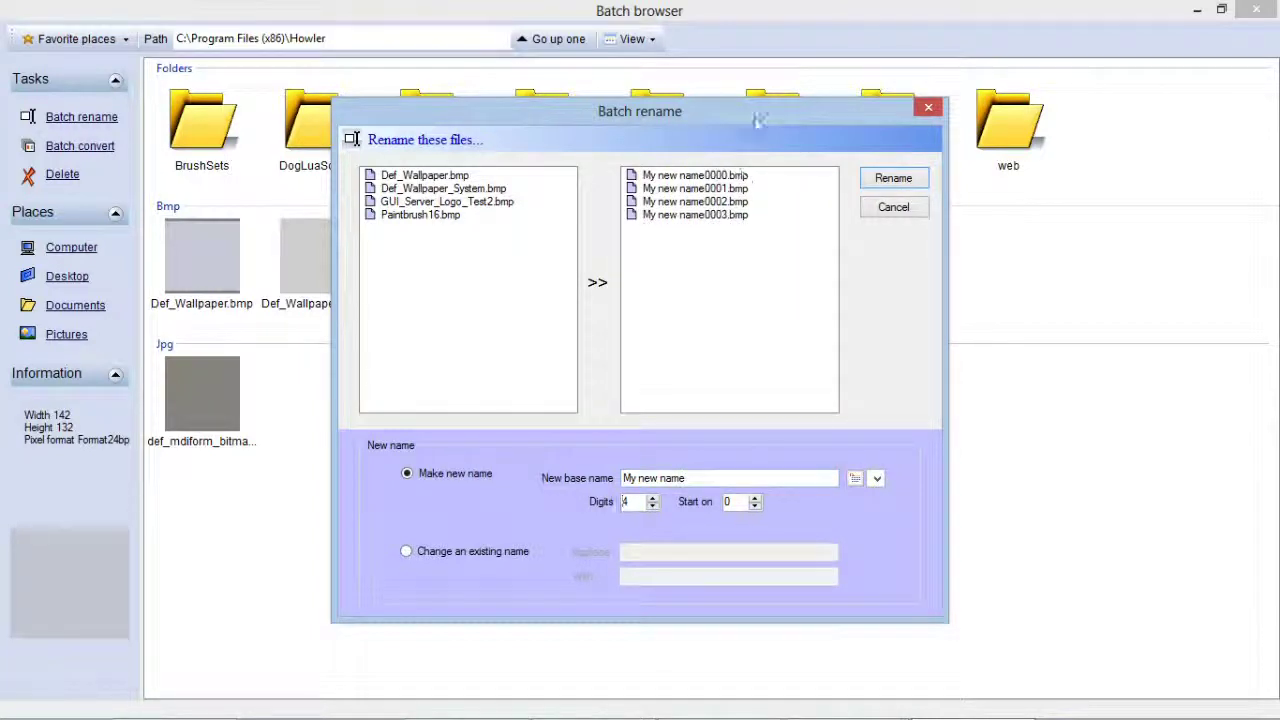
left_click(757, 497)
Switch the batch rename to changing existing names, replace ".bmp" with ".jpg", and close the dialog without renaming the files
left_click(450, 556)
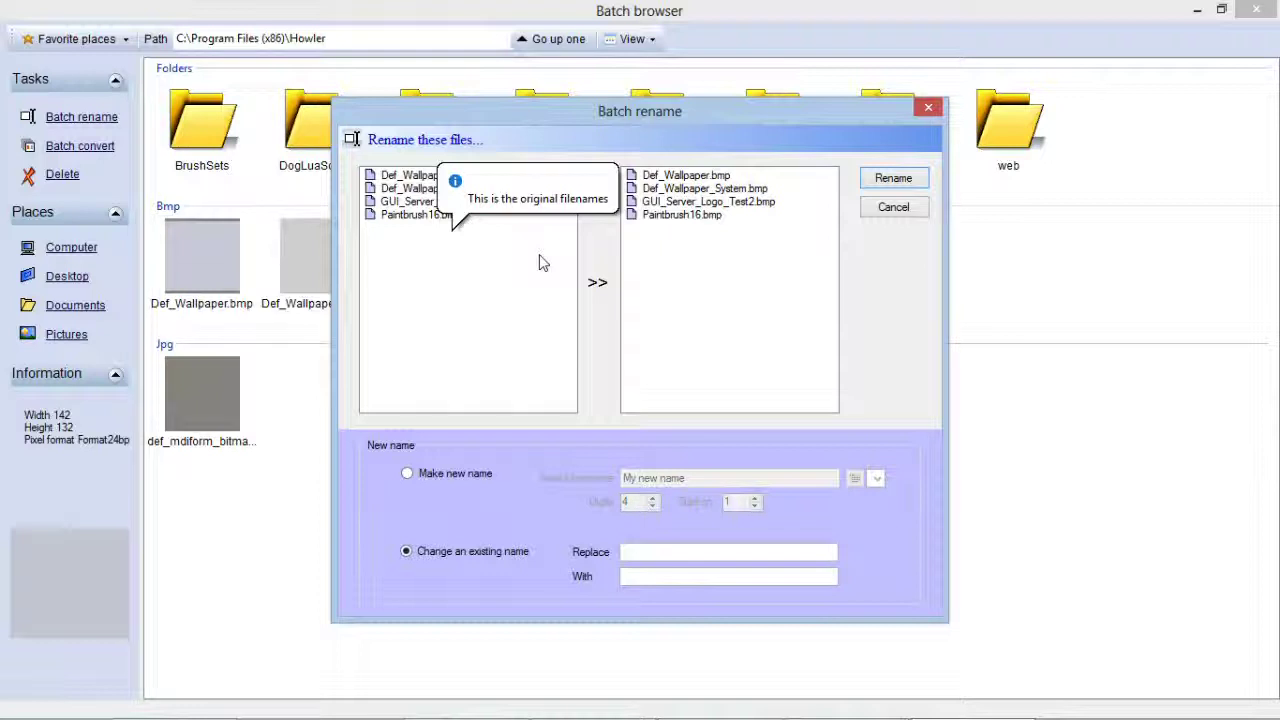
left_click(687, 553)
type(".")
type("bmp")
type(".jp")
type("g")
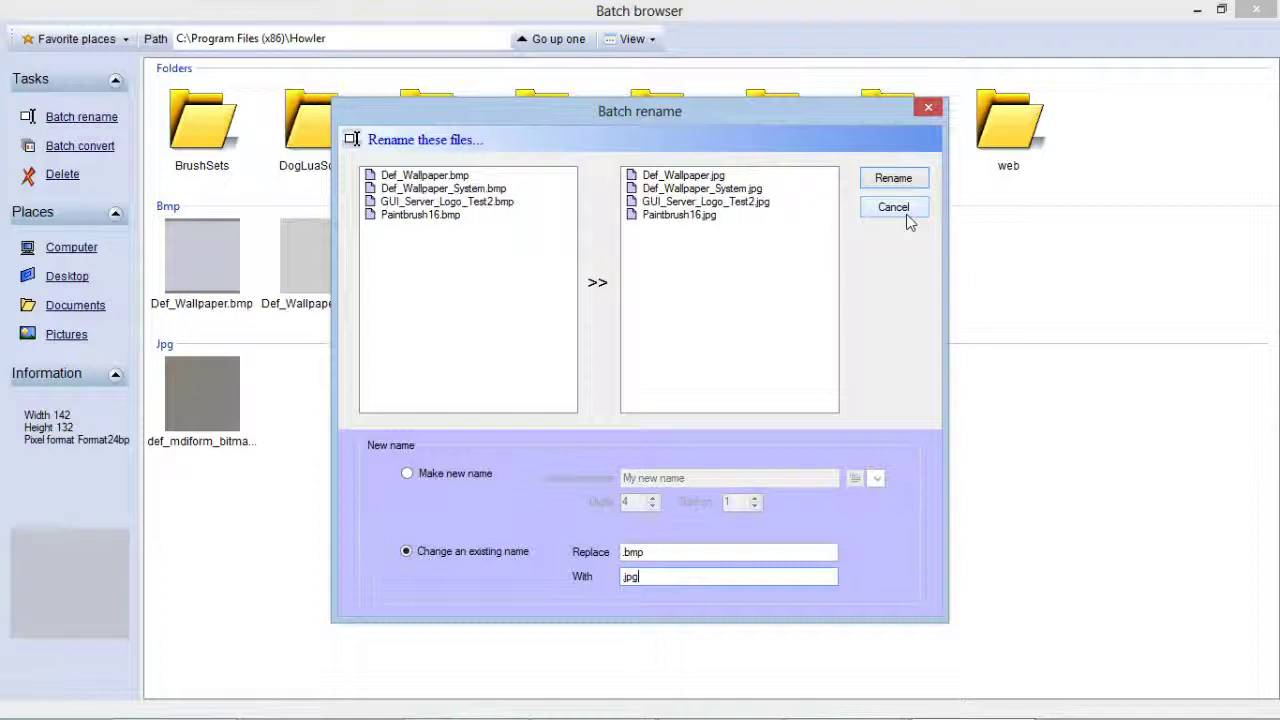
left_click(929, 108)
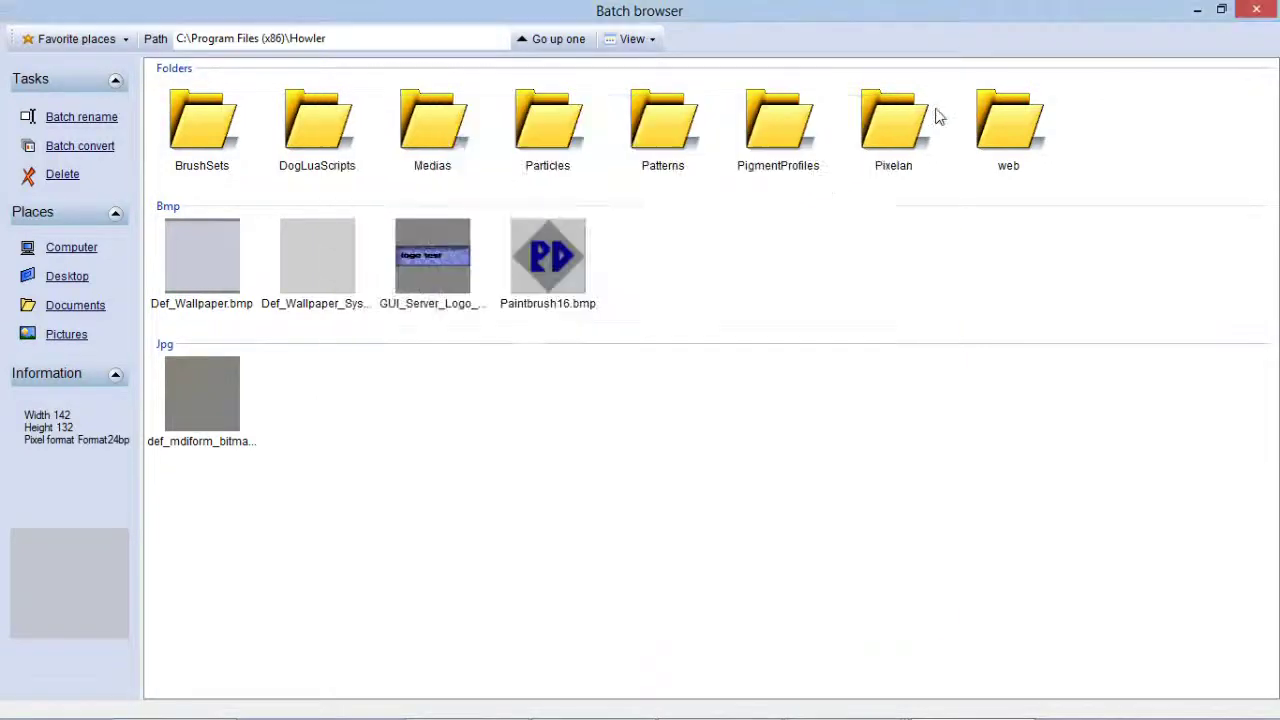
Examine the batch conversion formats and folder option for the selected BMP files, and cancel without converting
left_click(102, 152)
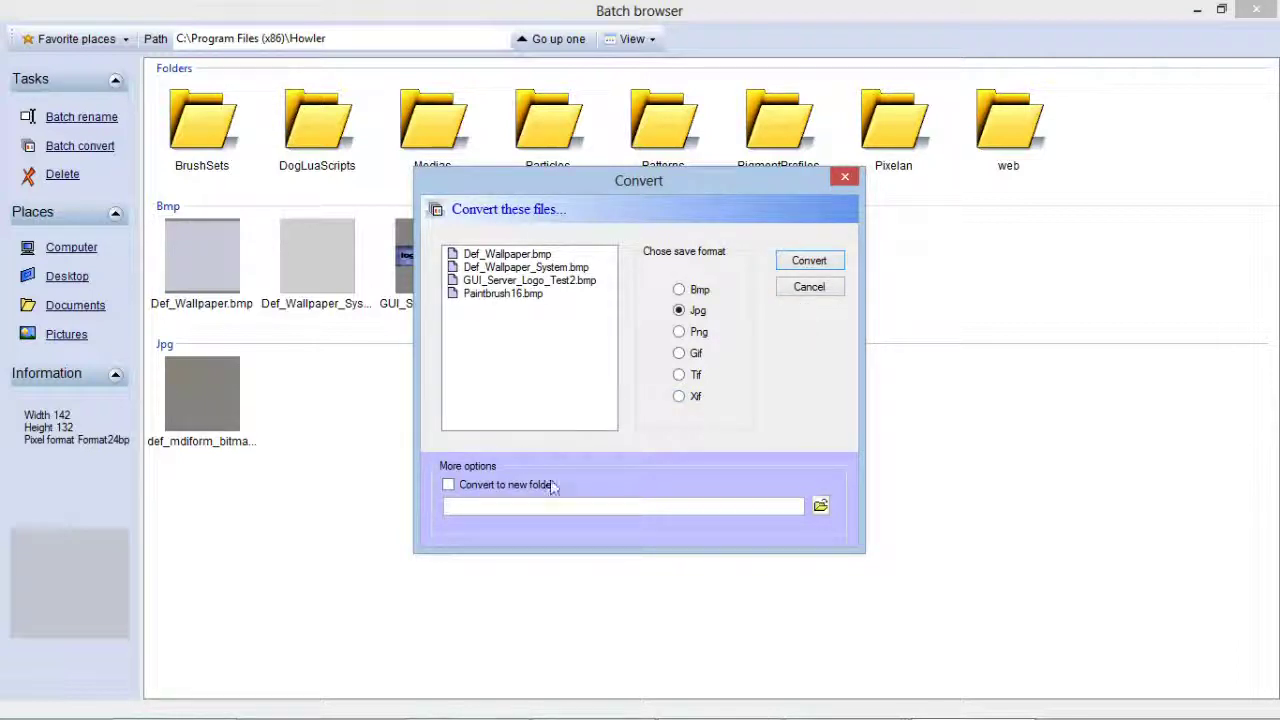
left_click(810, 289)
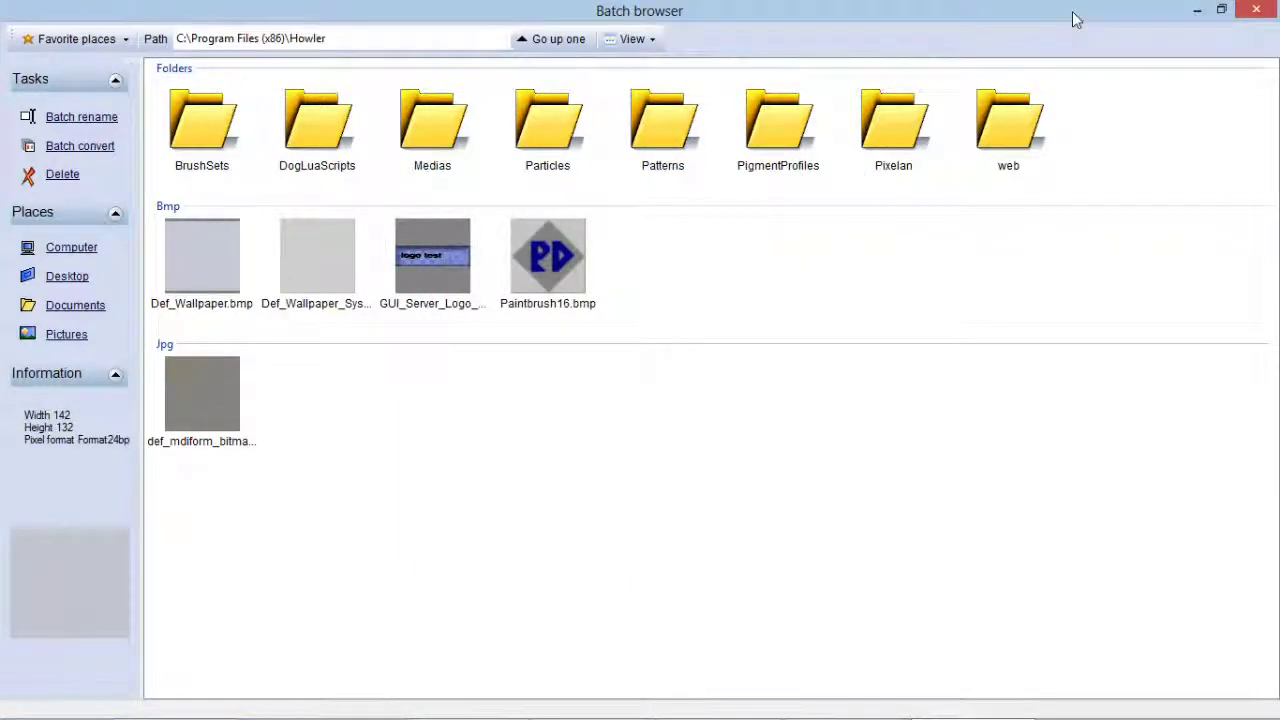
Restore the Batch browser window, snap it to the left and then the right half of the desktop, and close it
double_click(1076, 16)
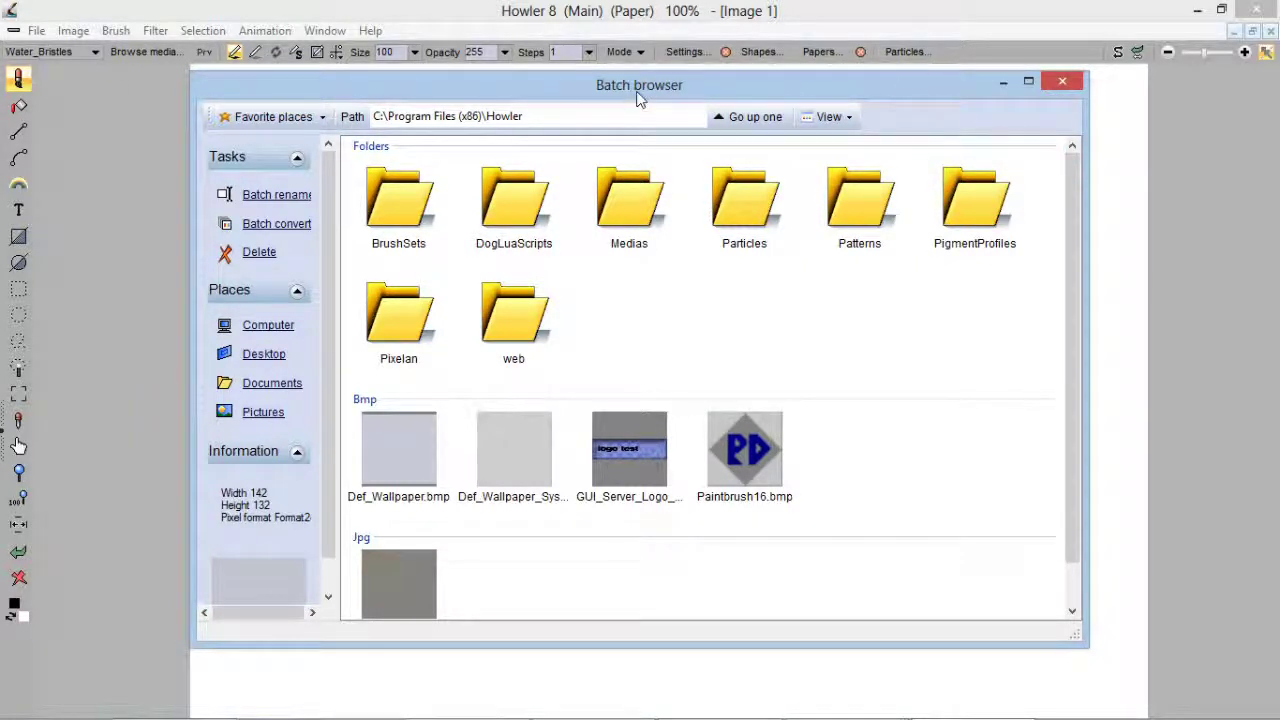
left_click_drag(639, 97, 2, 205)
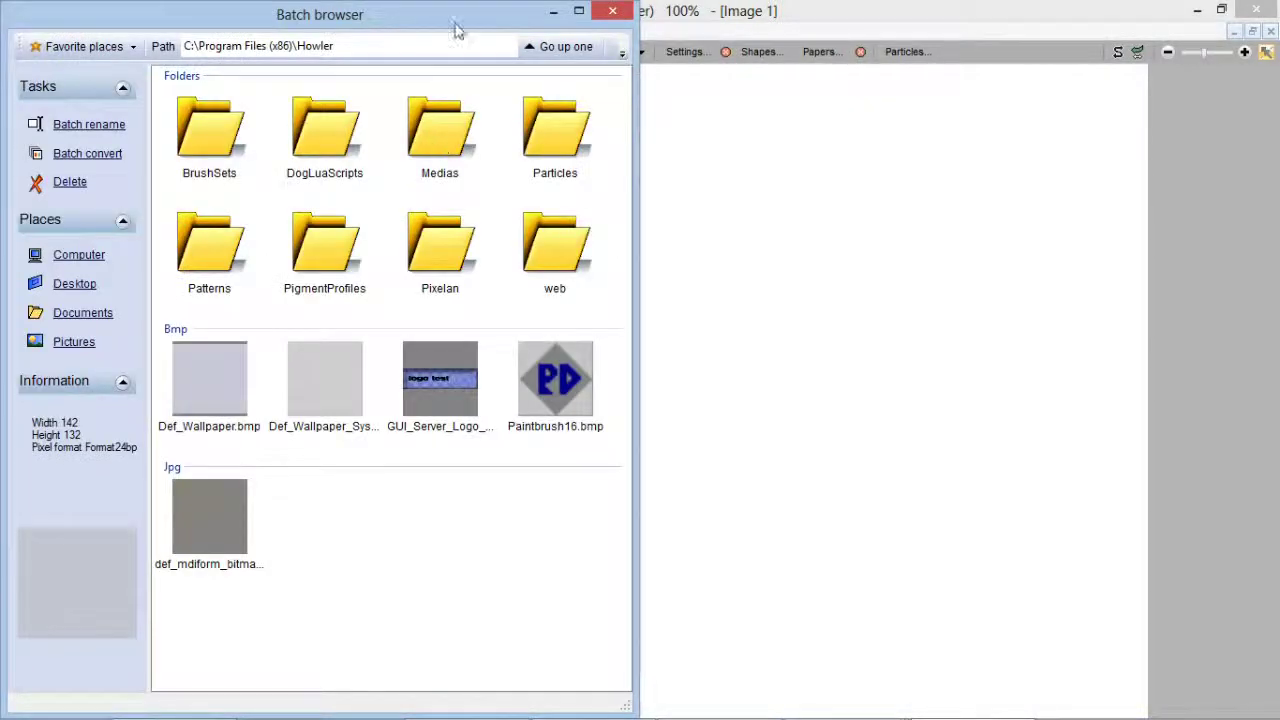
double_click(420, 25)
left_click_drag(829, 220, 1279, 190)
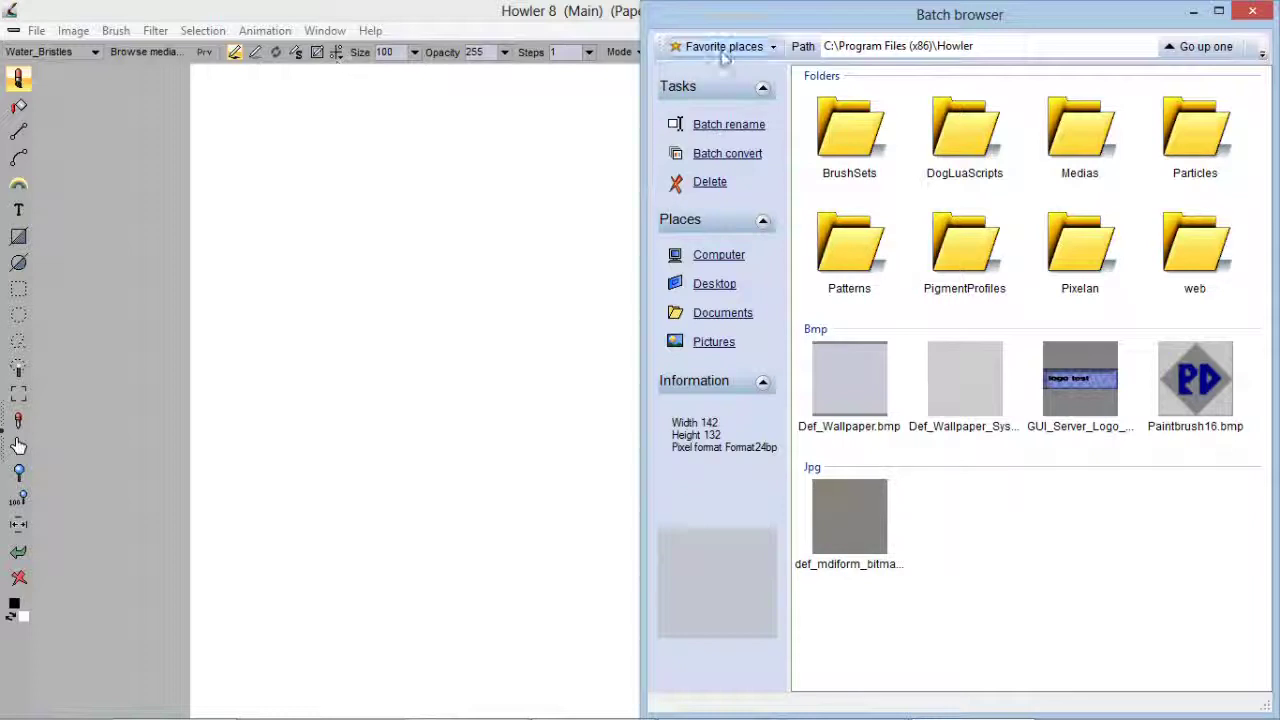
left_click(1249, 12)
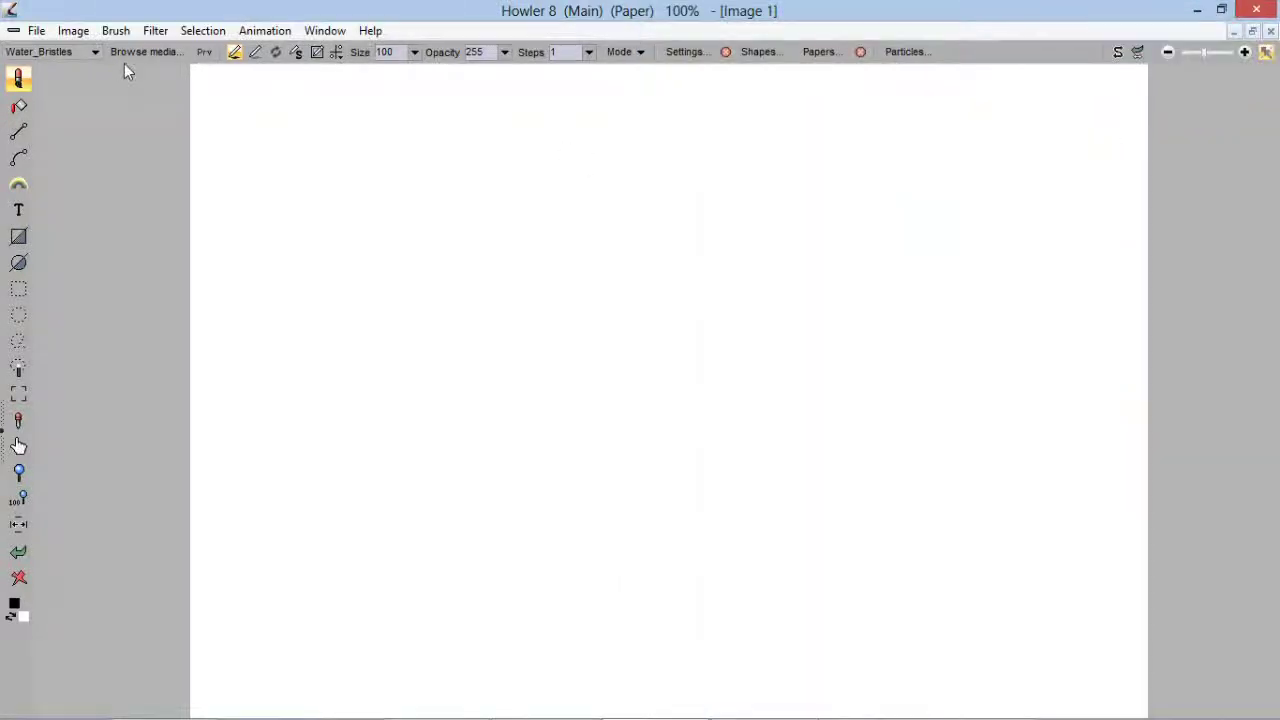
Open Batch process, look through its available functions and save formats, and close it without processing
left_click(40, 34)
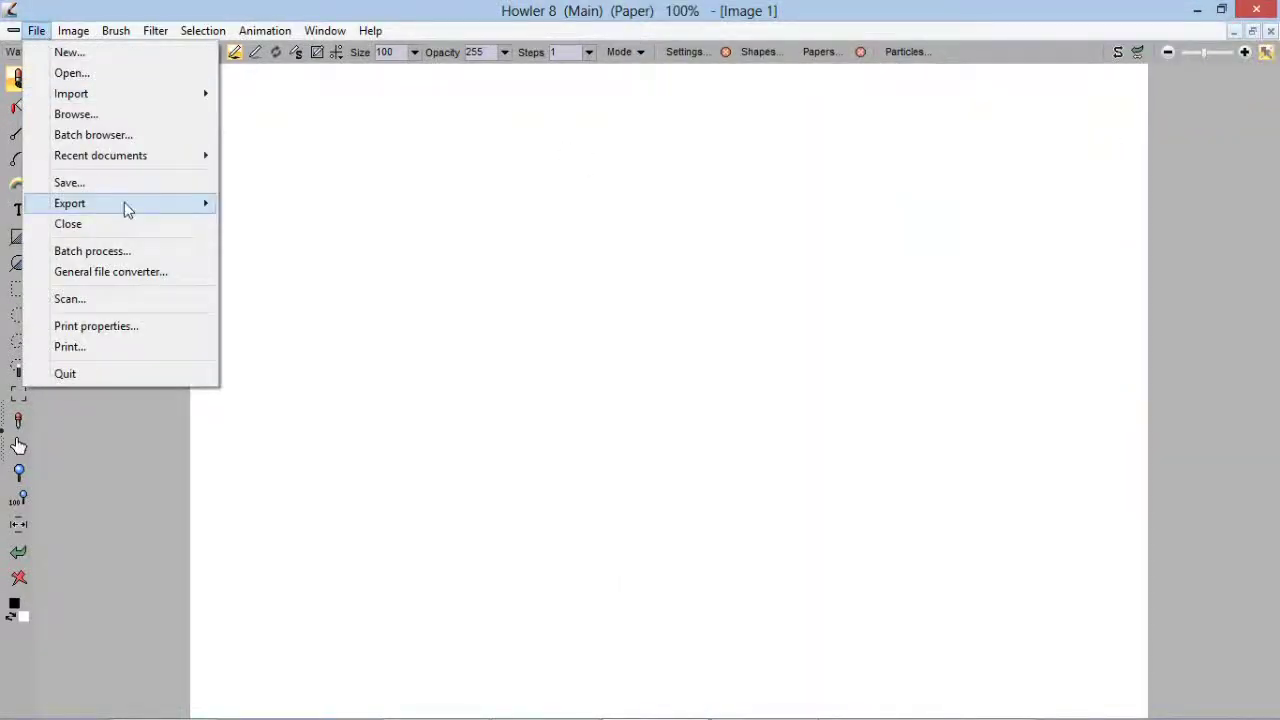
left_click(116, 255)
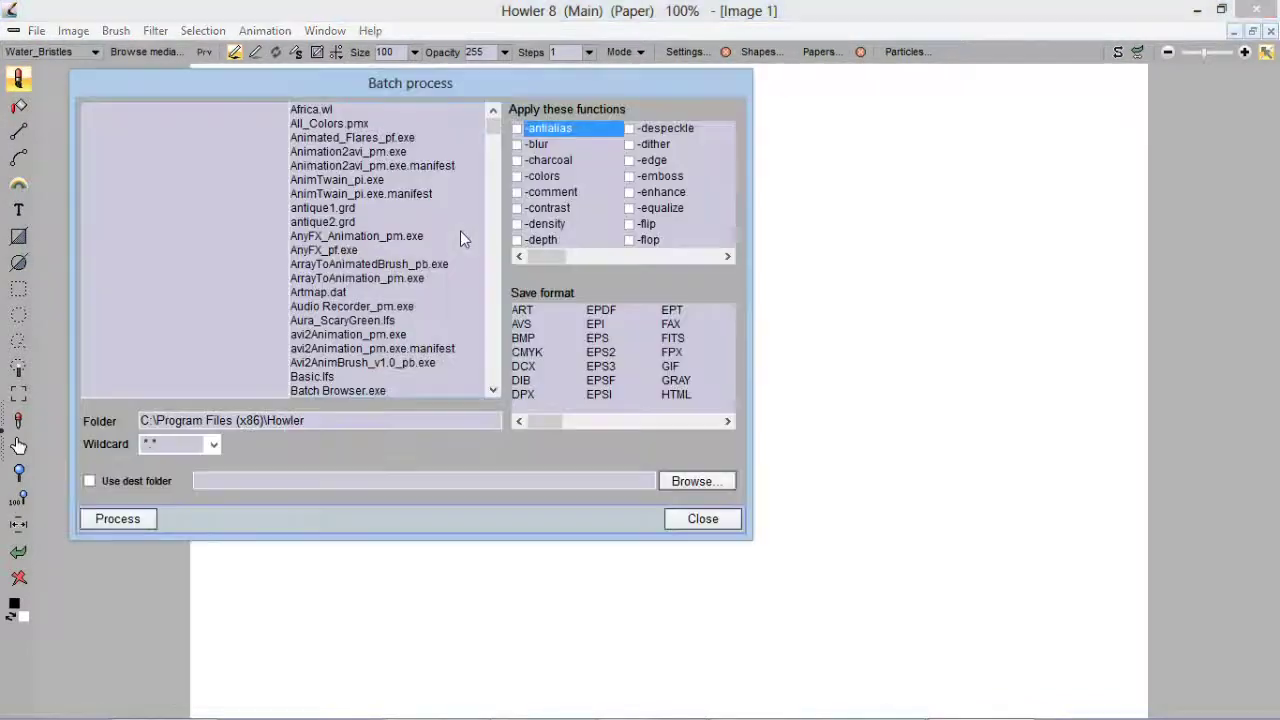
left_click_drag(467, 85, 623, 118)
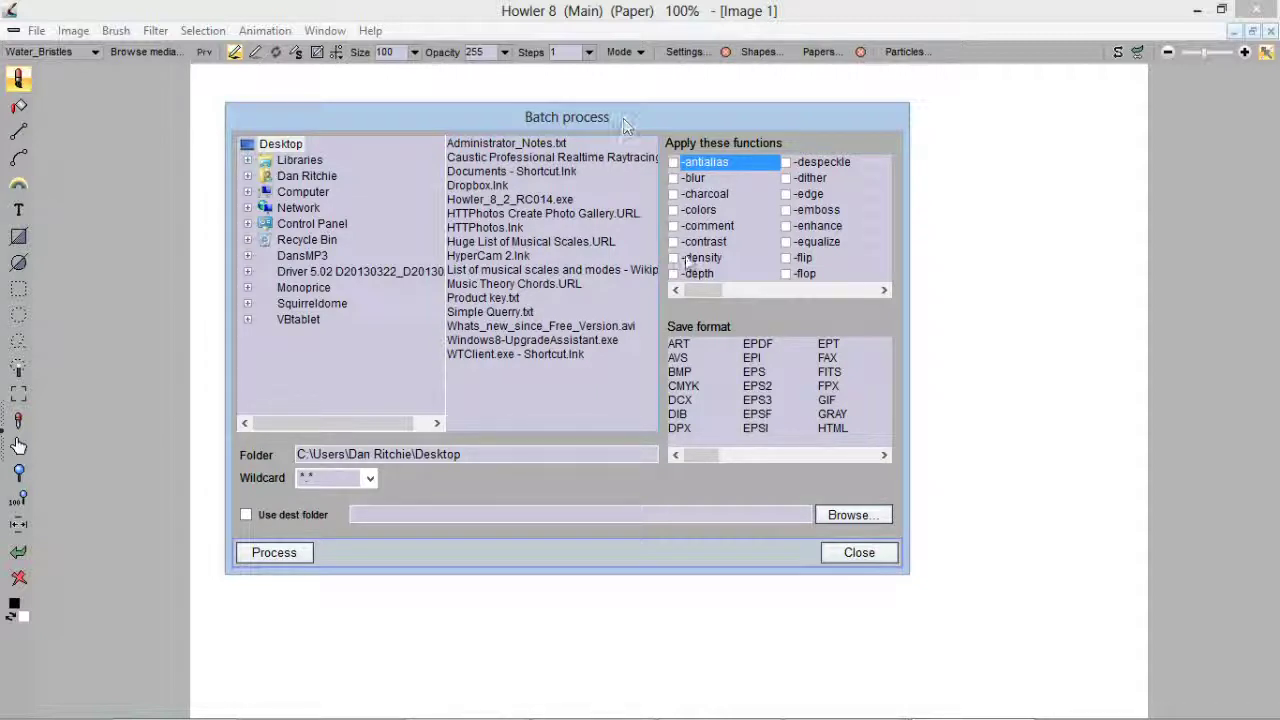
mouse_move(700, 286)
left_mouse_down()
mouse_move(741, 284)
mouse_move(680, 283)
left_mouse_up()
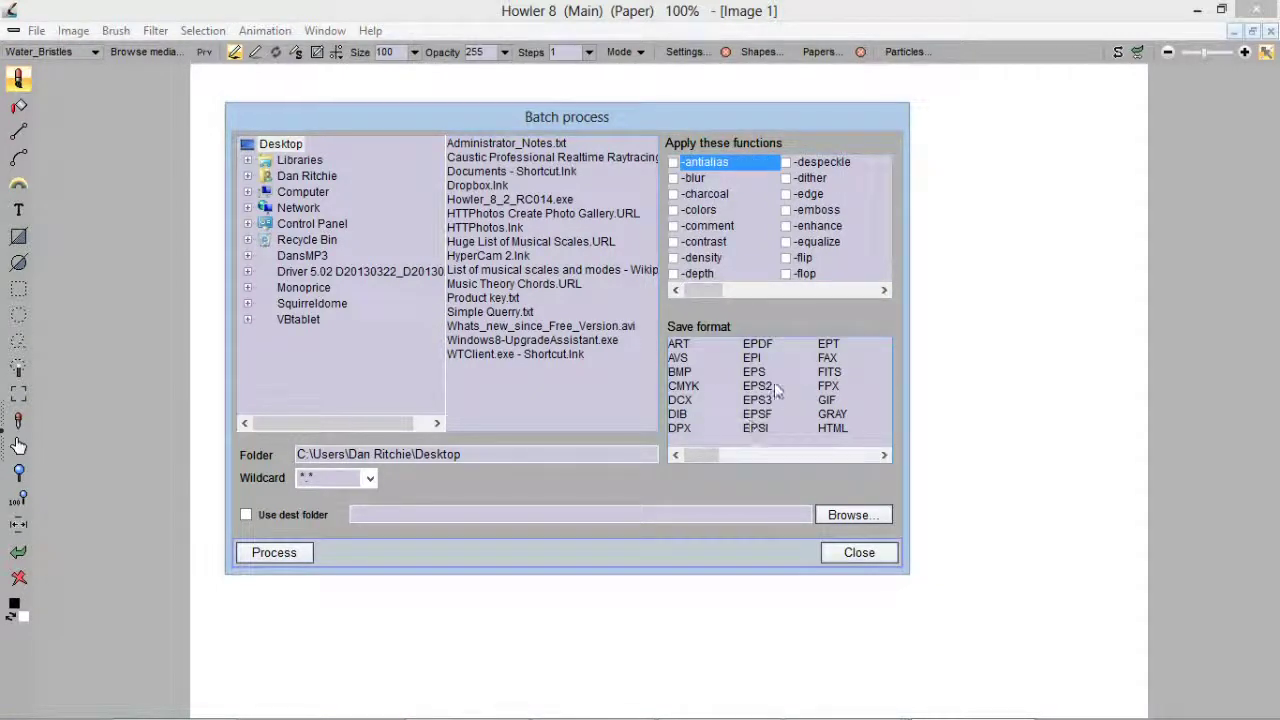
left_click_drag(694, 457, 803, 461)
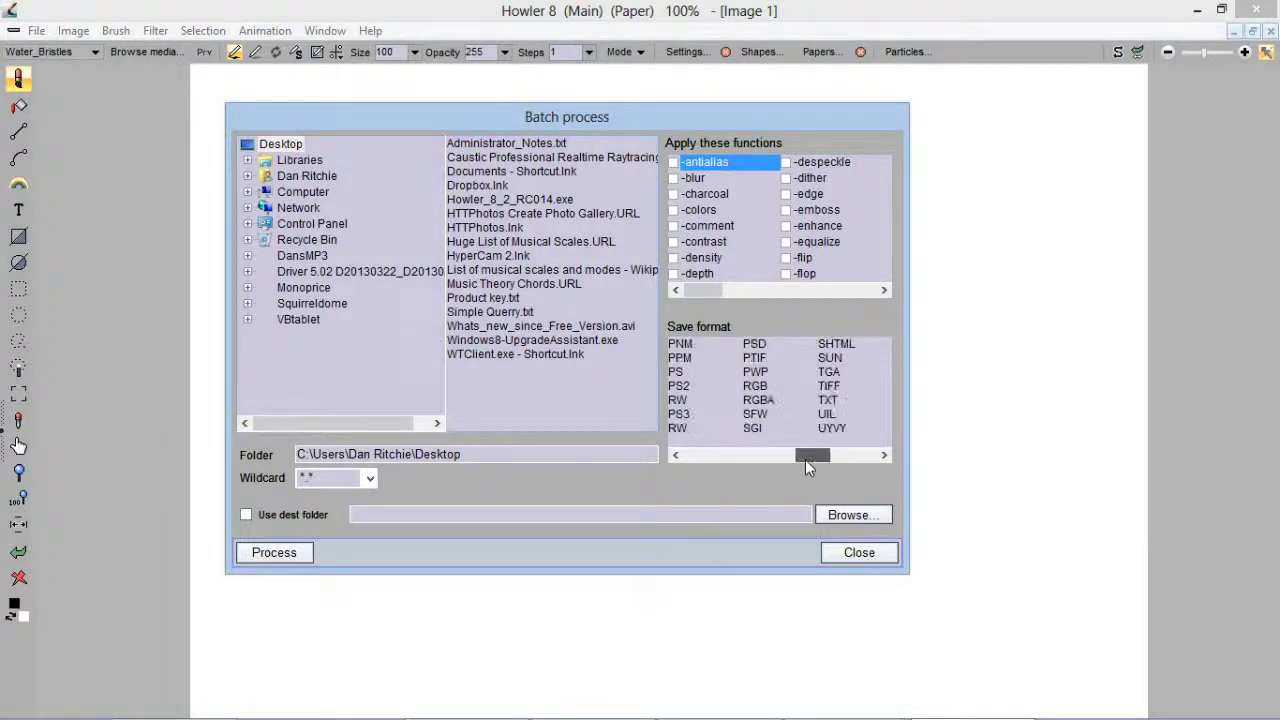
left_click_drag(800, 459, 753, 458)
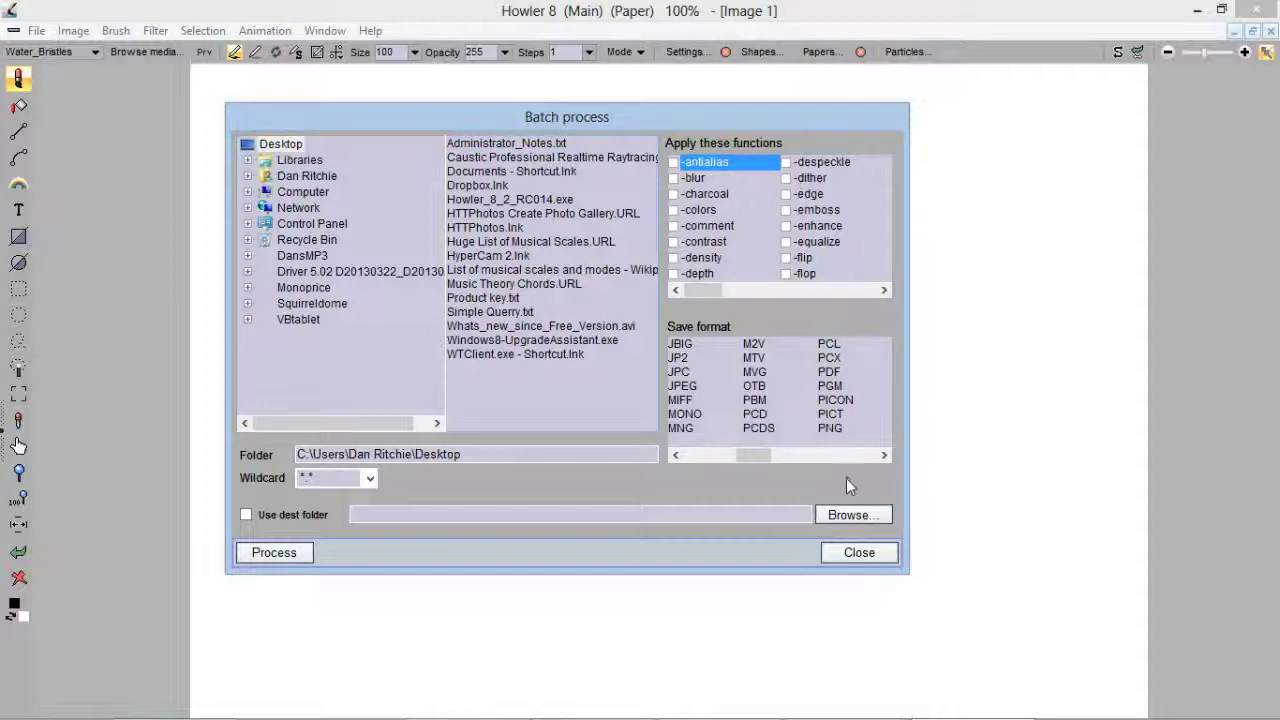
left_click(790, 290)
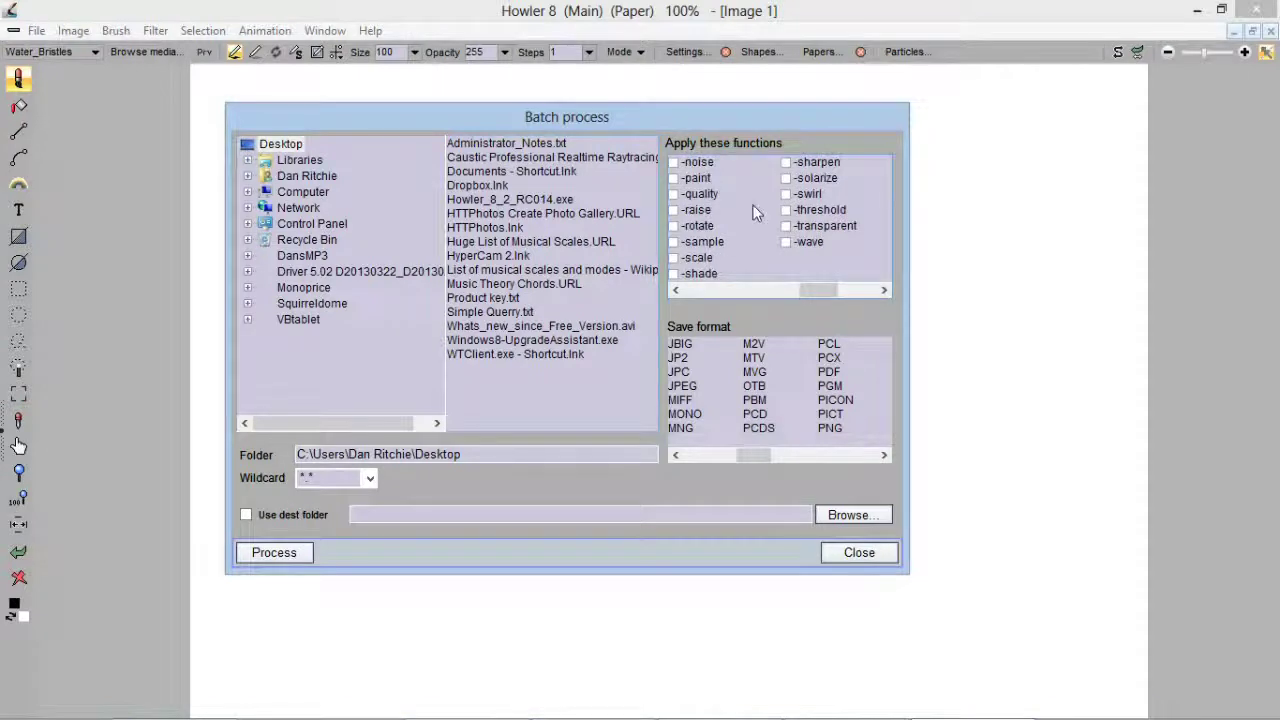
left_click(846, 554)
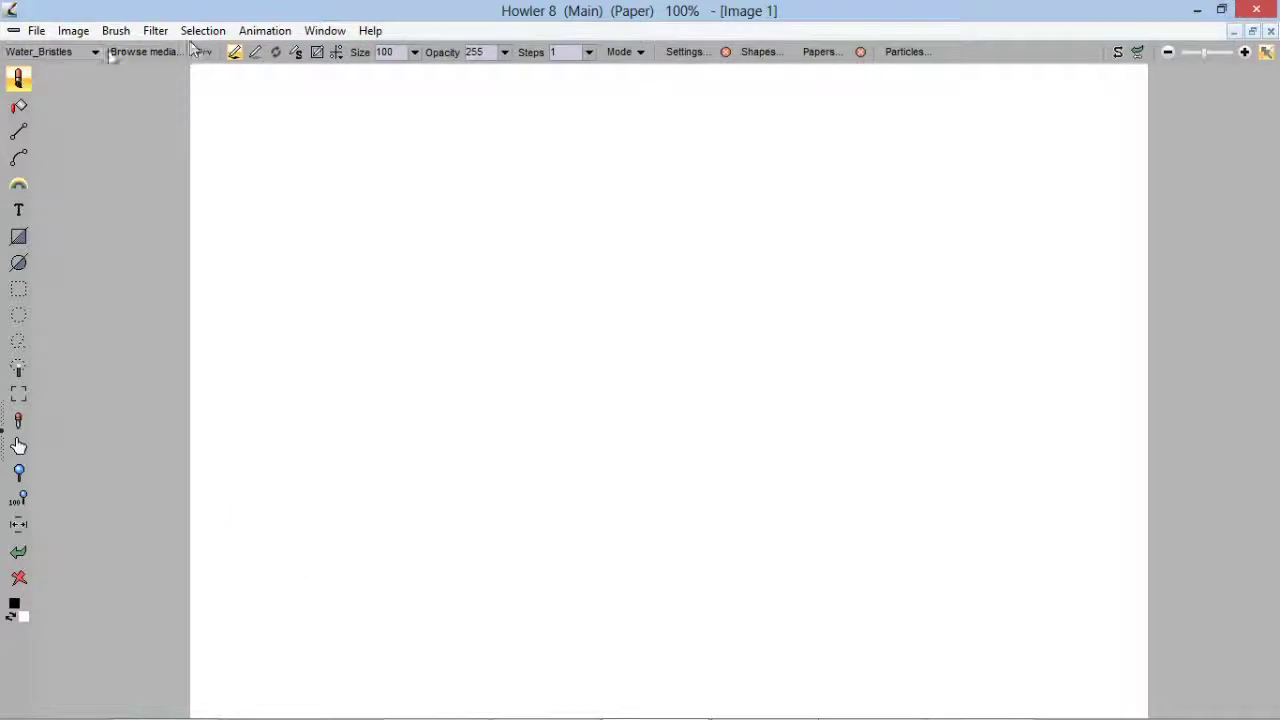
Look through the available image, brush, filter, selection and animation commands without running any of them
left_click(94, 32)
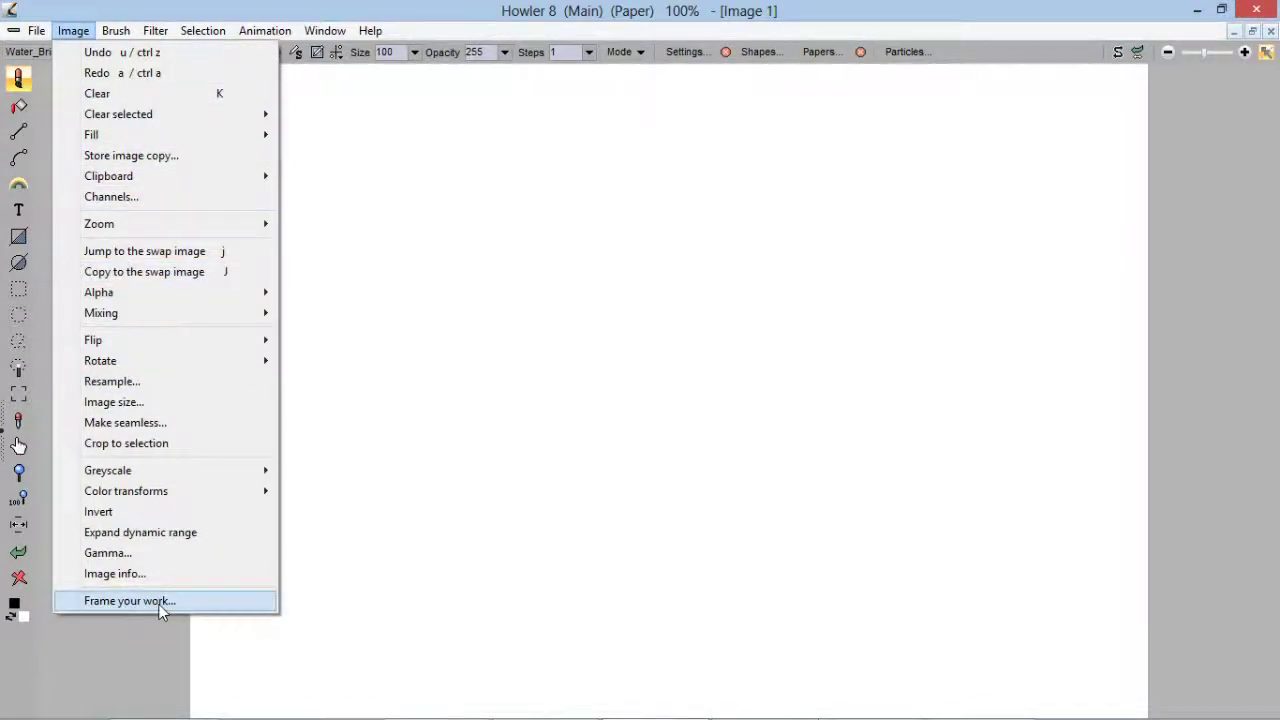
mouse_move(118, 31)
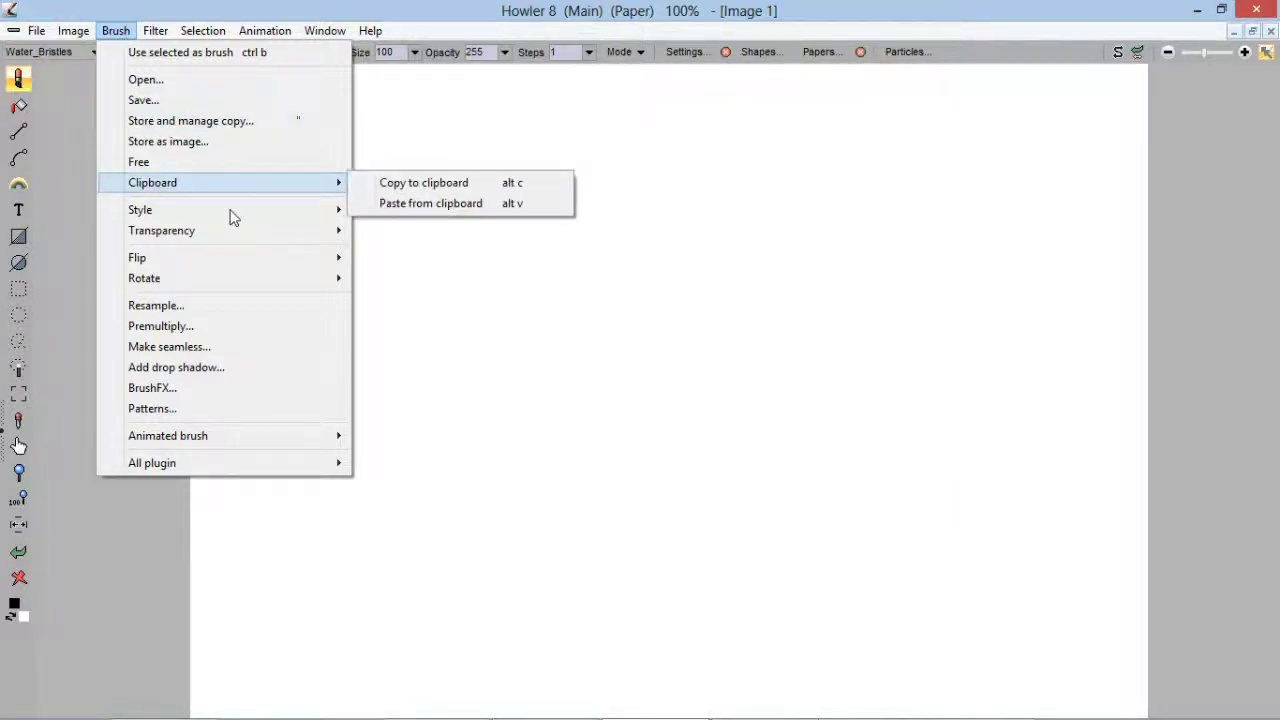
mouse_move(234, 241)
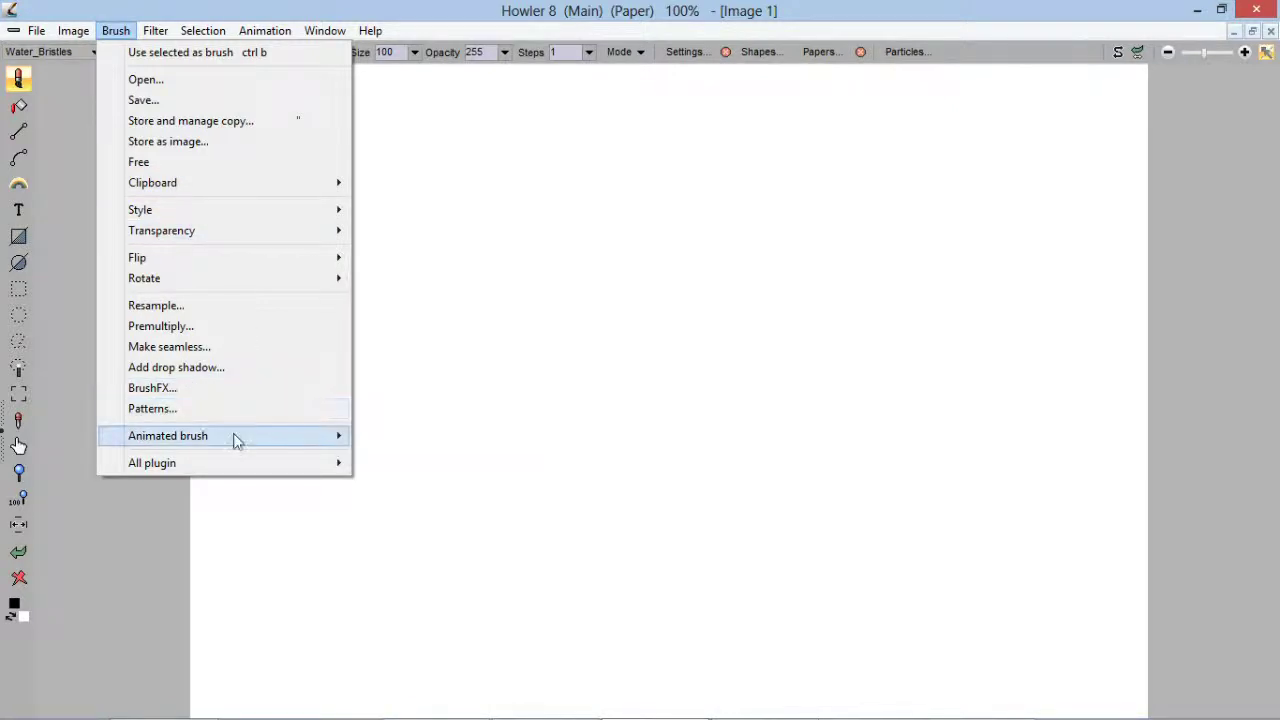
mouse_move(236, 441)
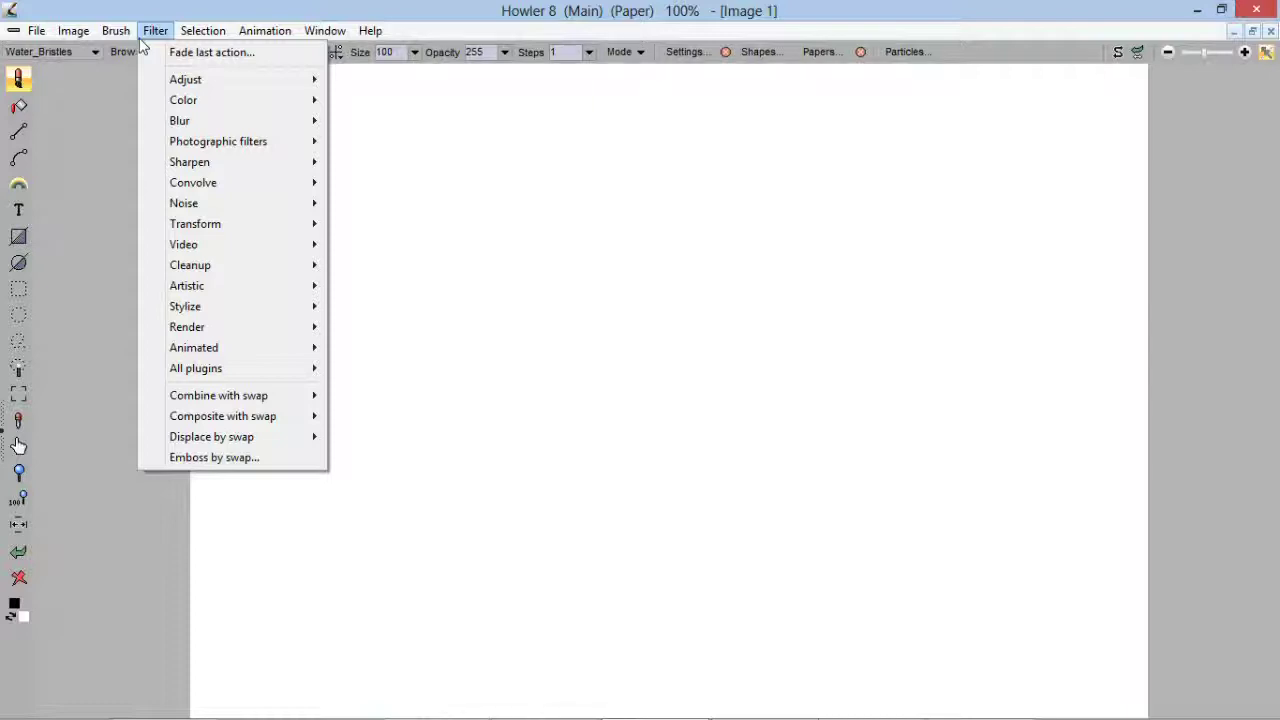
left_click(346, 151)
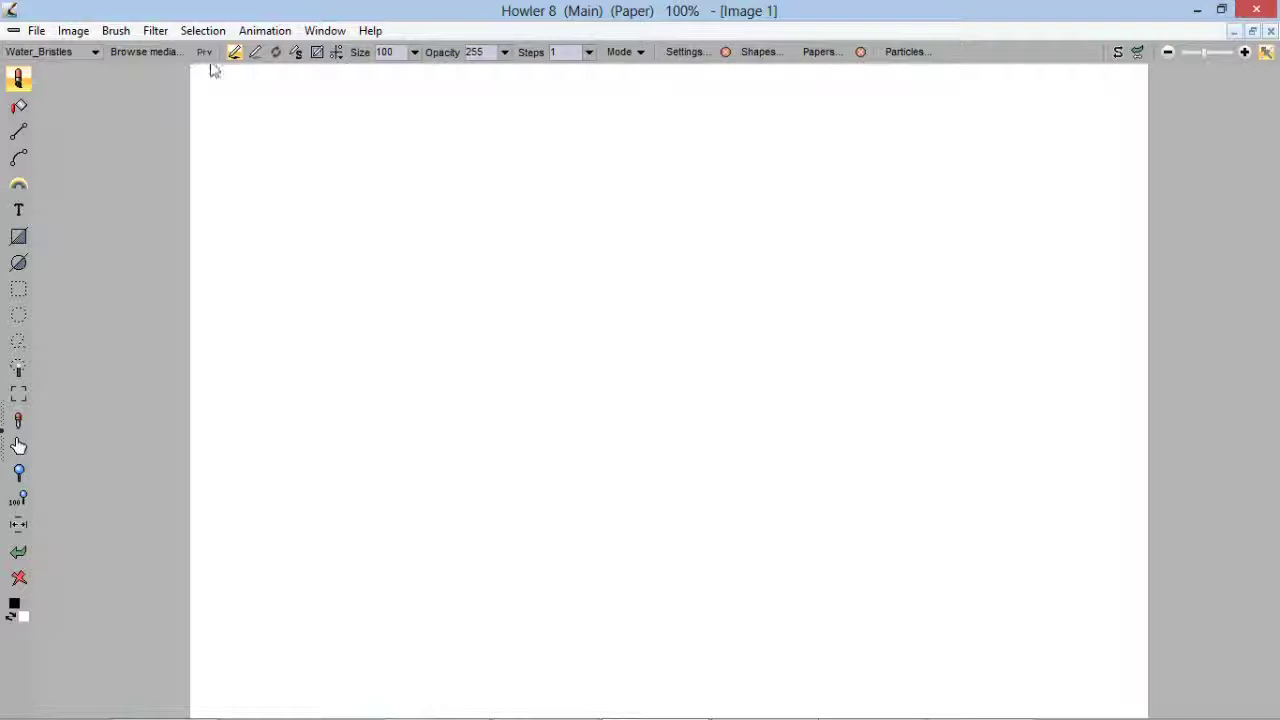
left_click(168, 36)
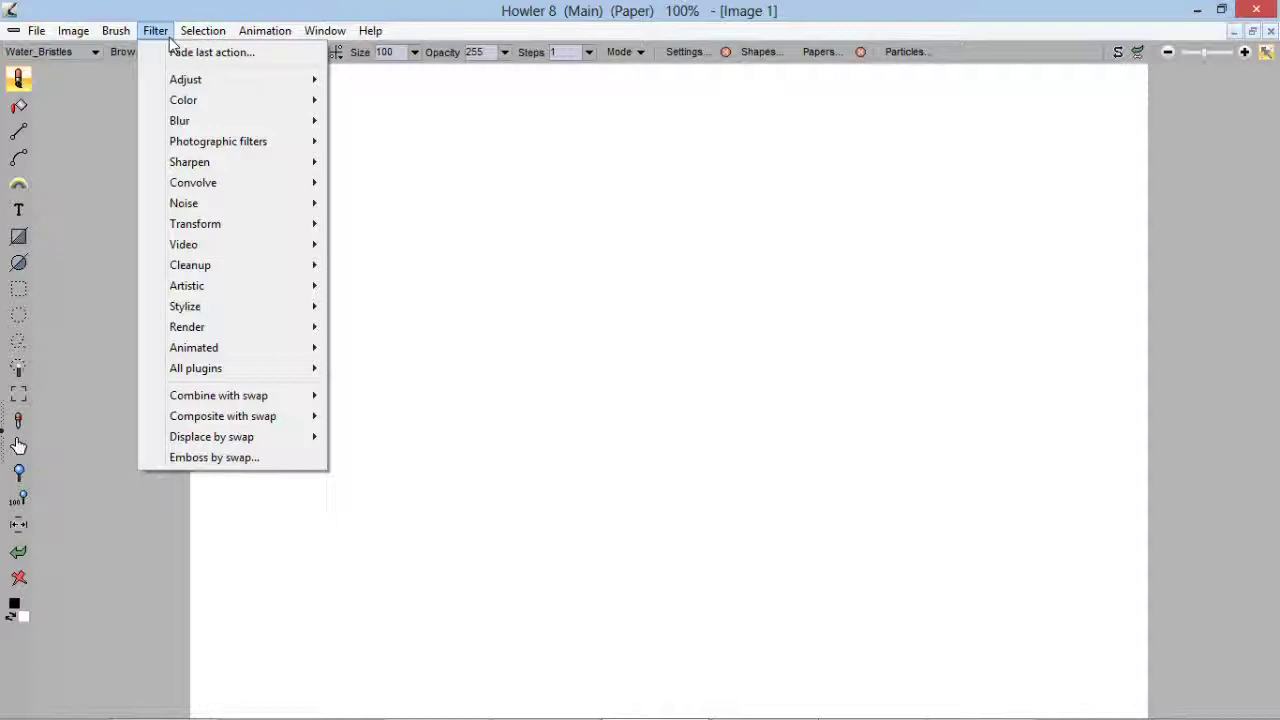
left_click(190, 36)
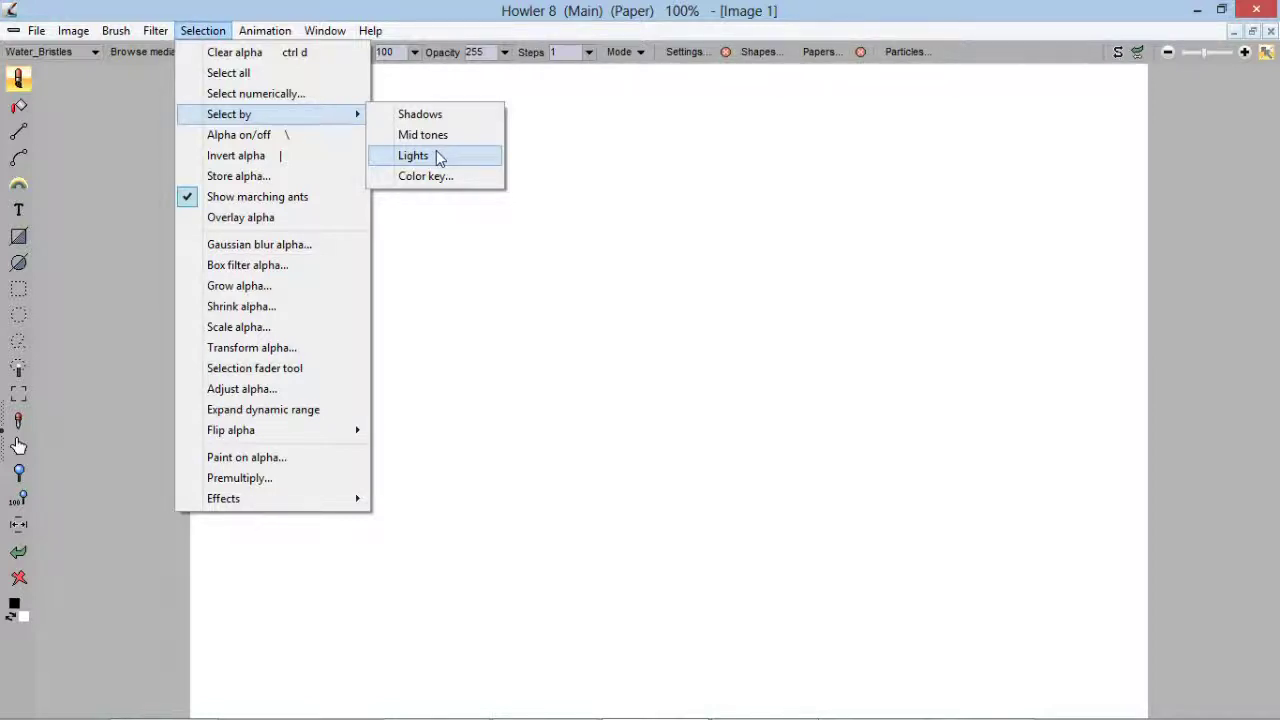
mouse_move(239, 35)
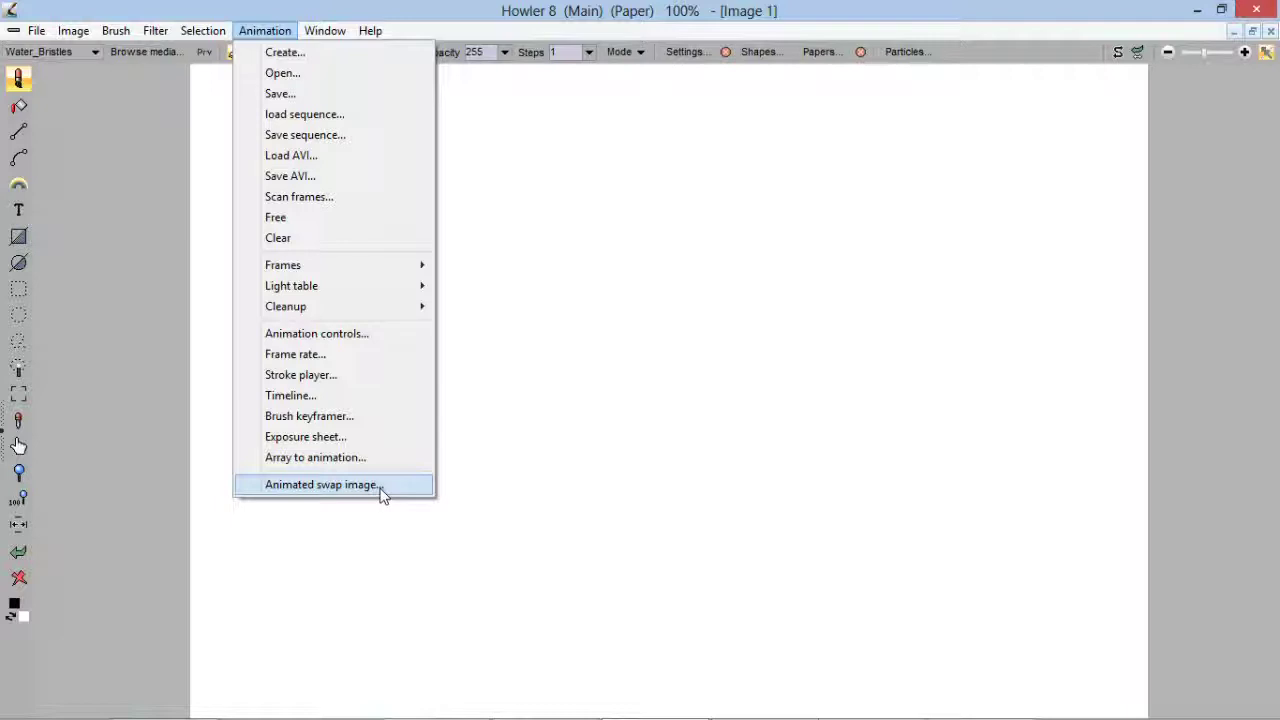
left_click(659, 30)
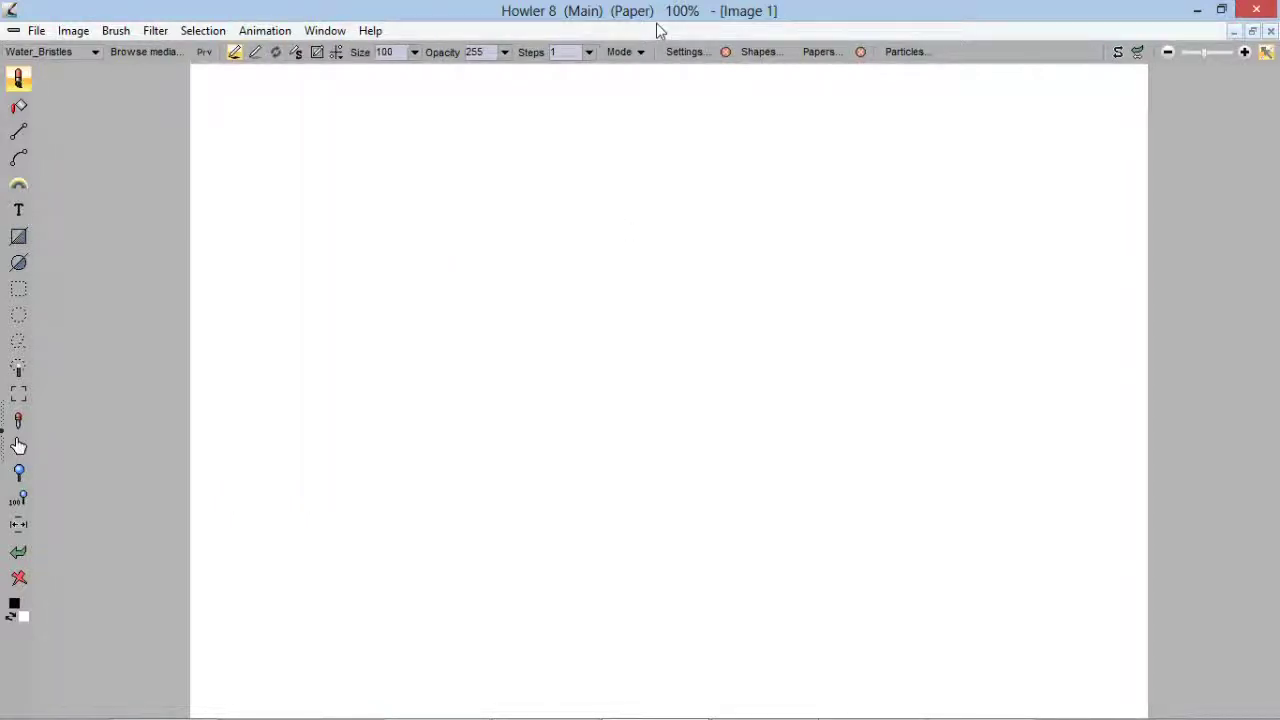
Paint a broad zigzag with the Water_Bristles brush on the main image and switch back and forth between it and the swap image
mouse_move(875, 178)
left_mouse_down()
mouse_move(529, 255)
mouse_move(620, 364)
mouse_move(850, 355)
left_mouse_up()
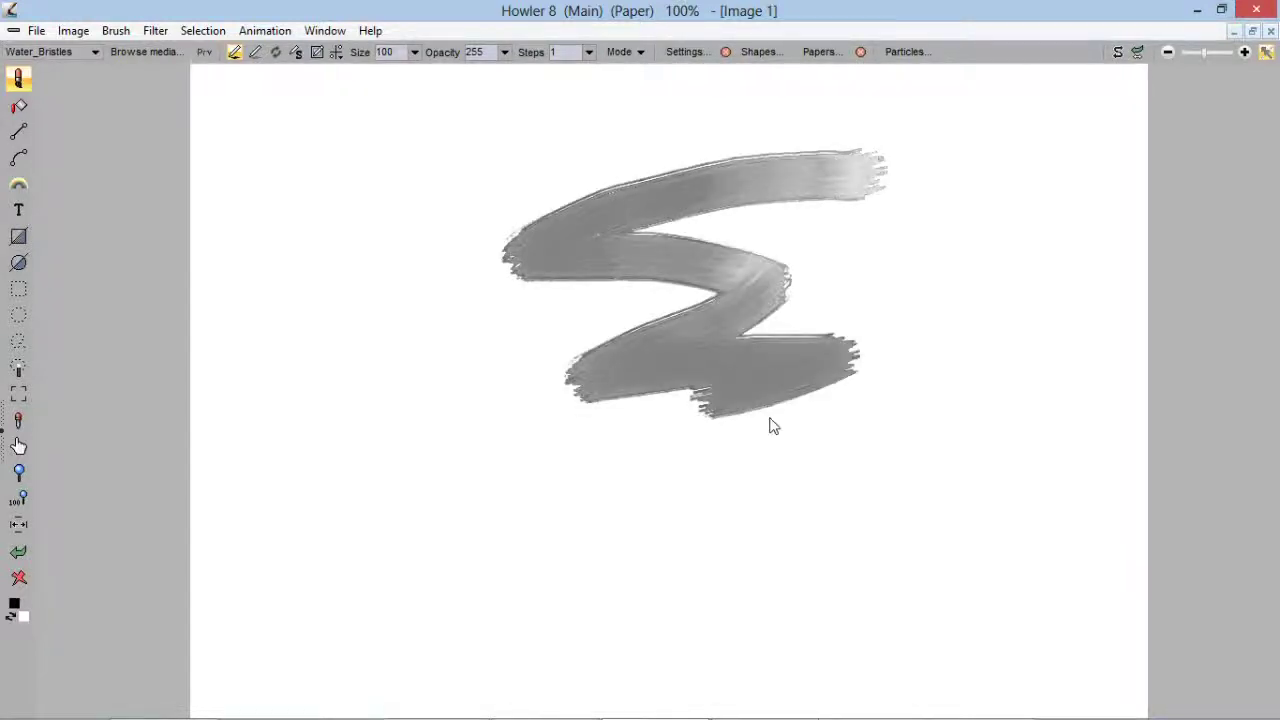
left_click_drag(770, 425, 780, 458)
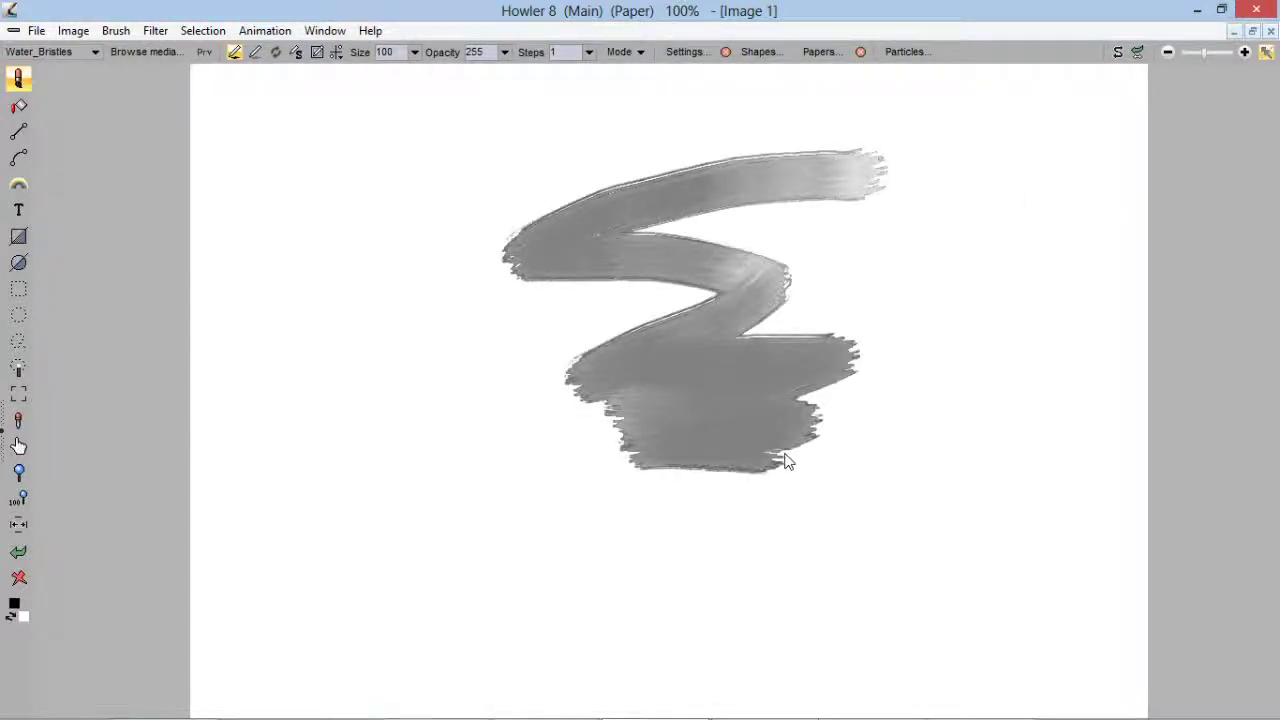
left_click(1119, 59)
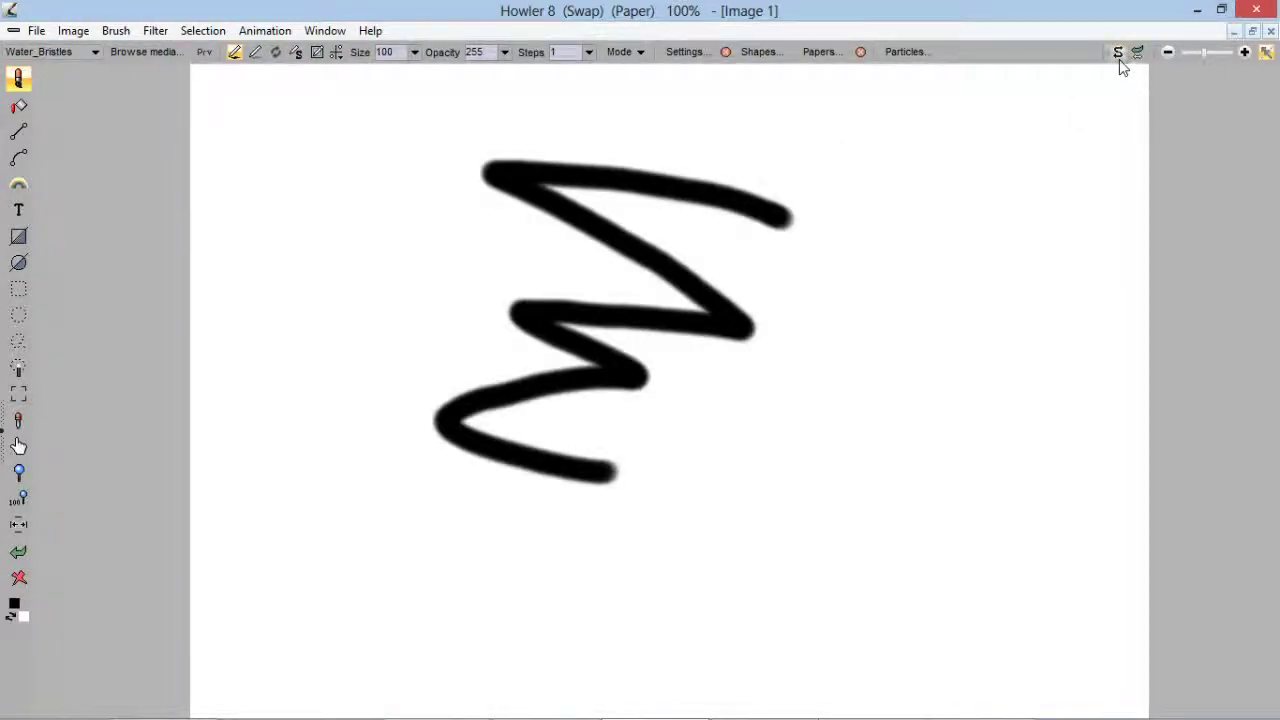
left_click(1119, 58)
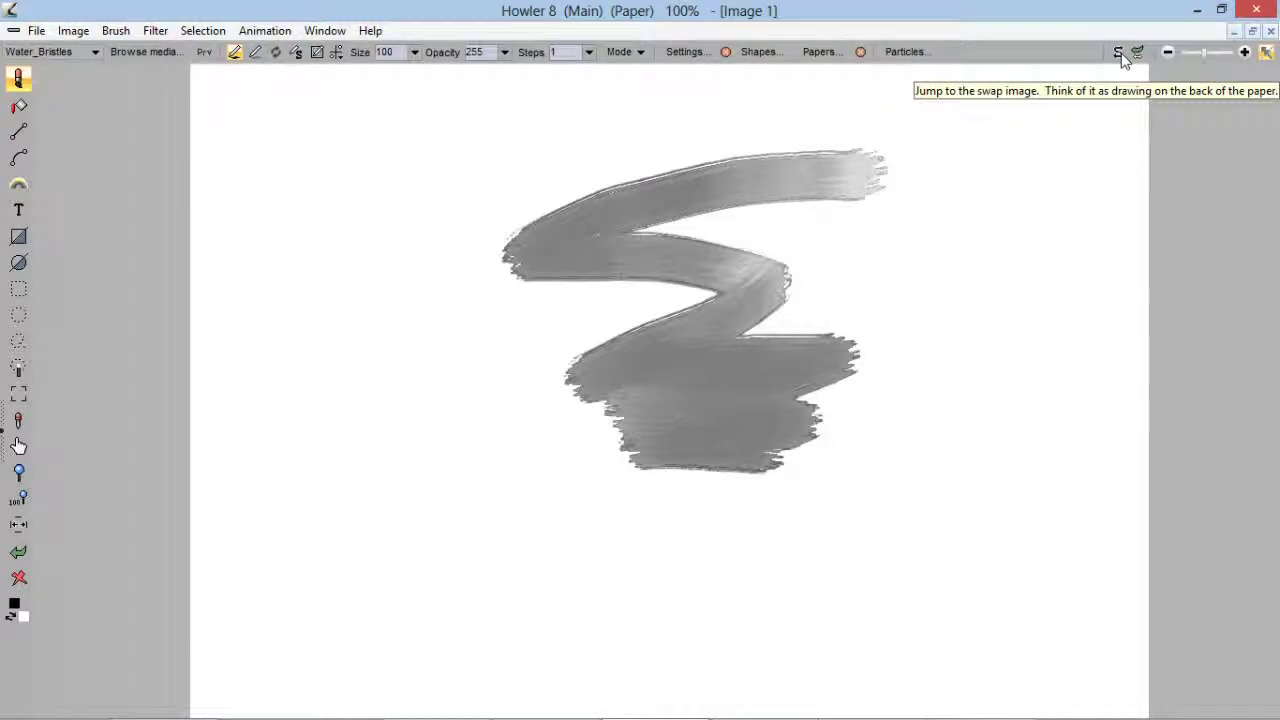
left_click(1120, 56)
left_click(1120, 56)
left_click(1120, 56)
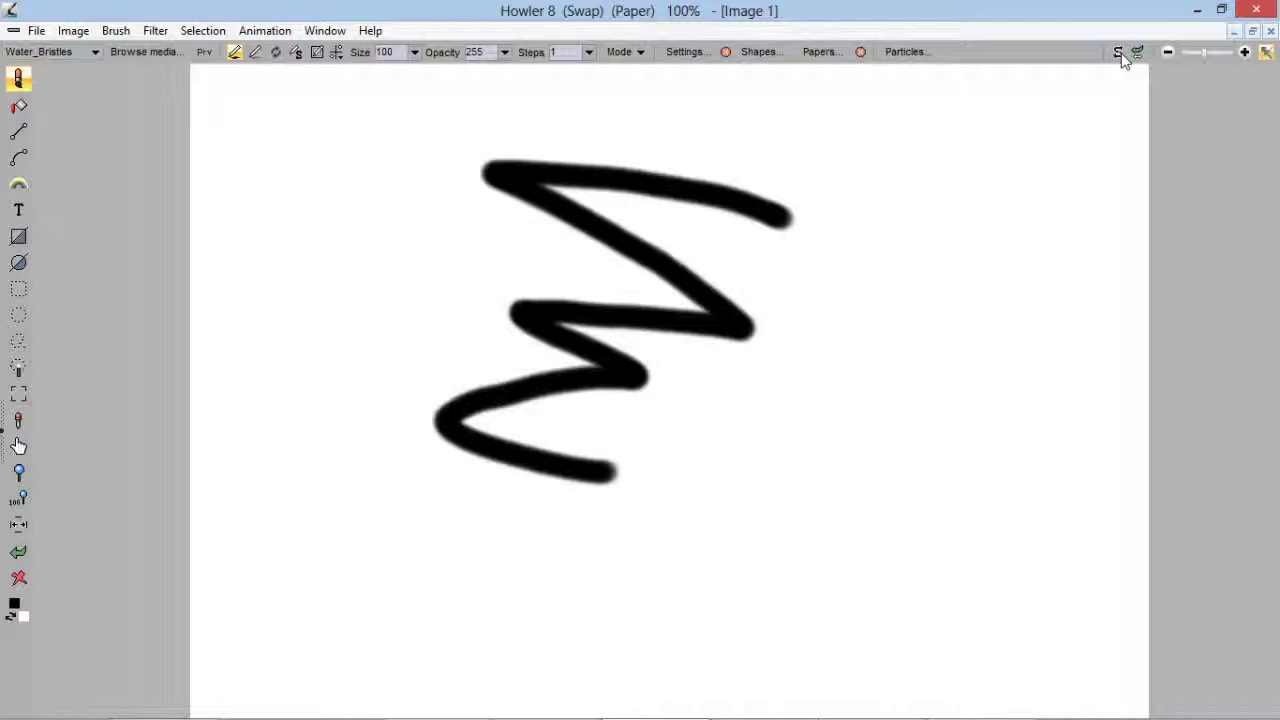
left_click(1120, 56)
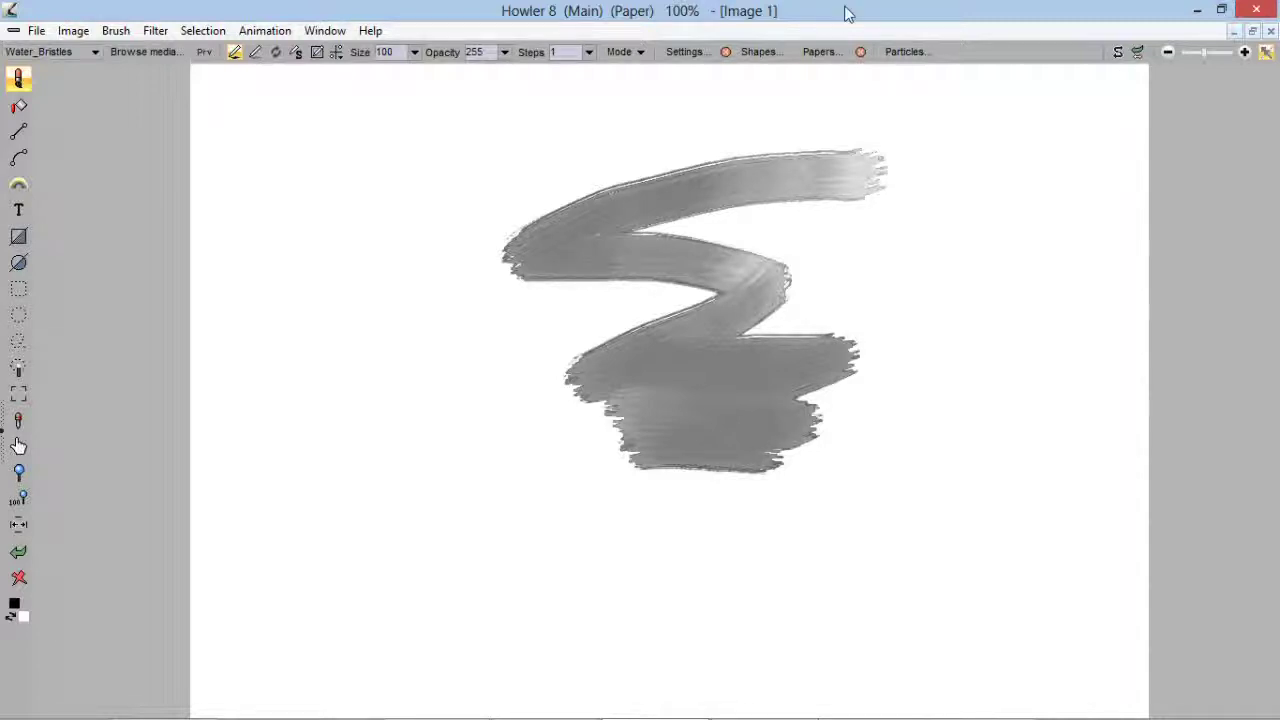
Open the Curves adjustment, view its option for animating the filter across all frames, and cancel without applying it
left_click(280, 31)
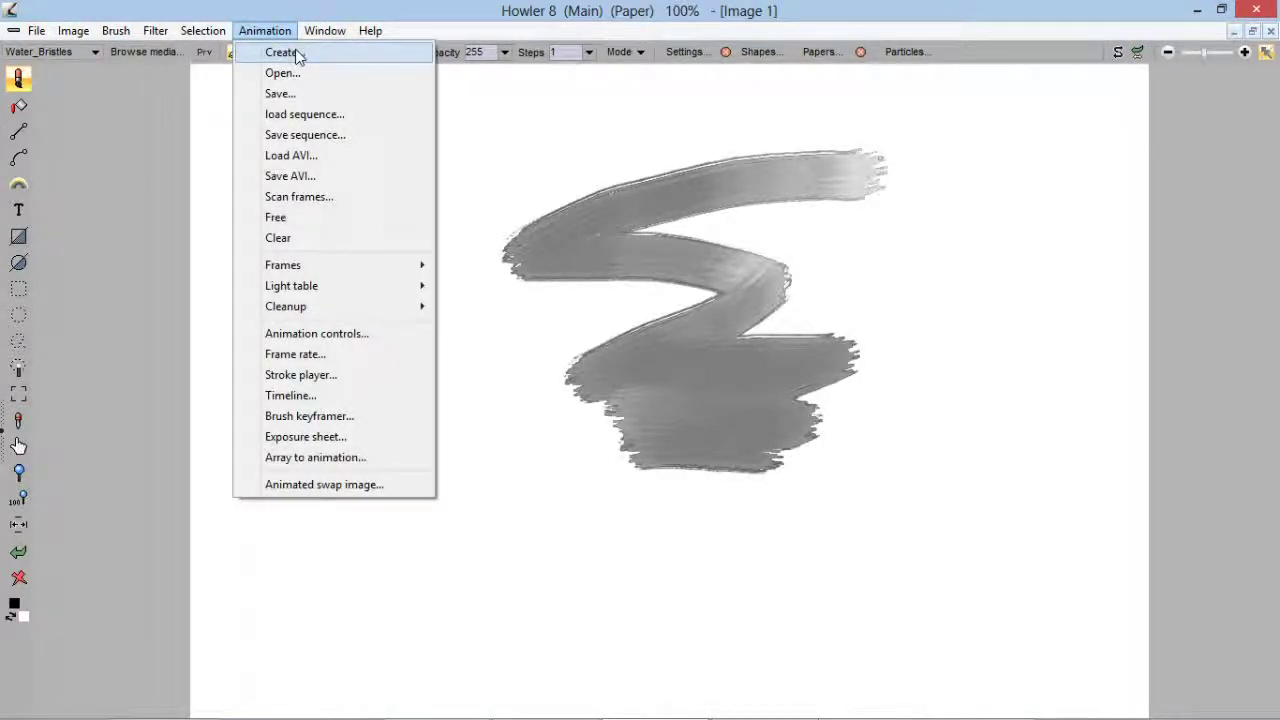
mouse_move(309, 46)
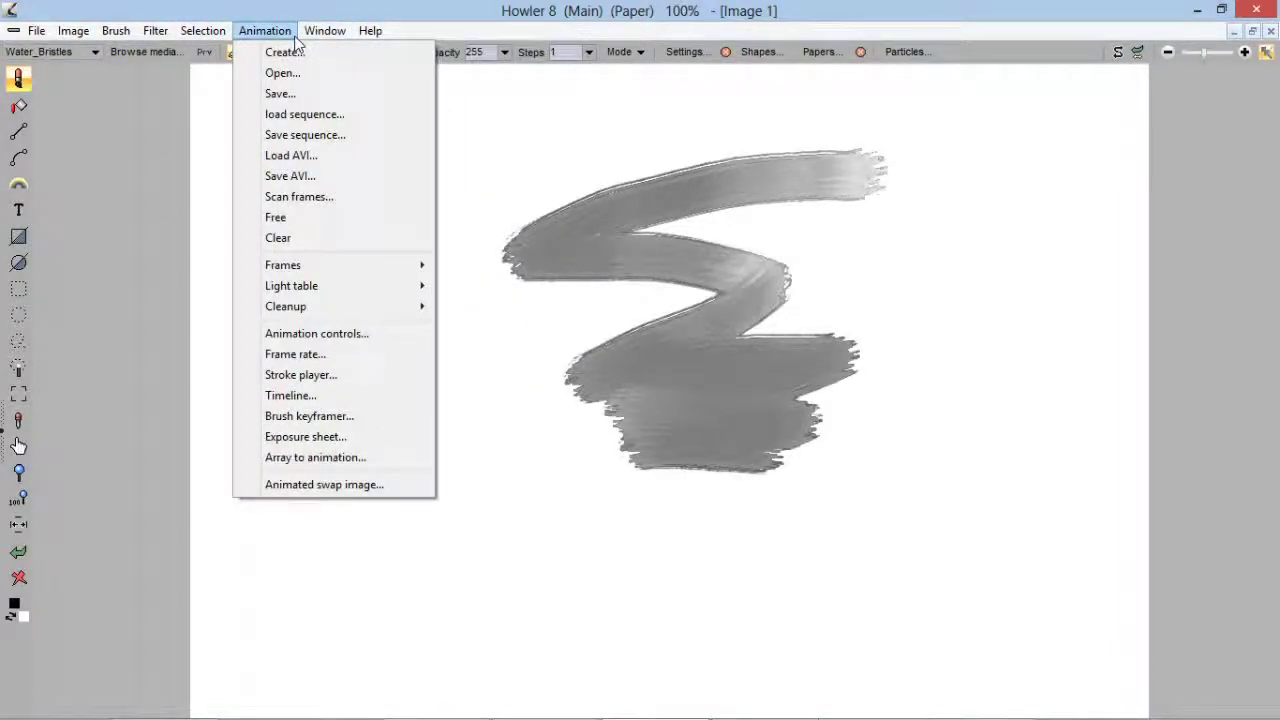
mouse_move(155, 31)
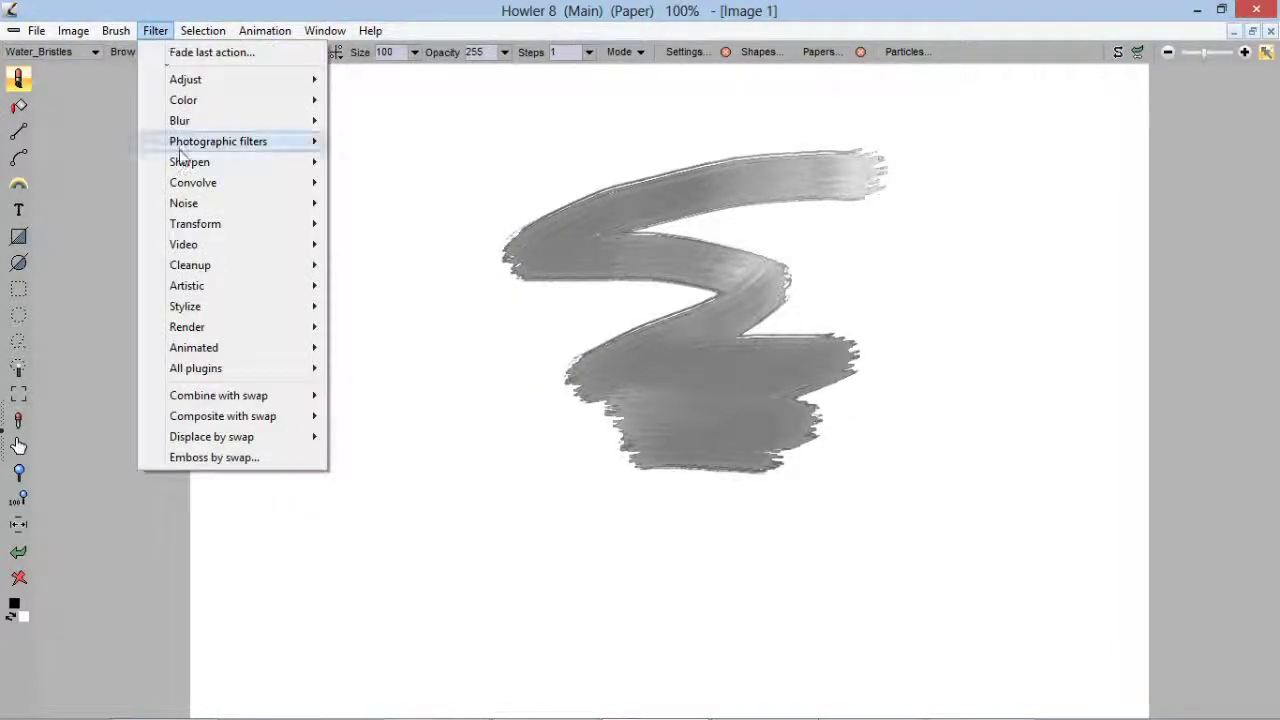
mouse_move(231, 122)
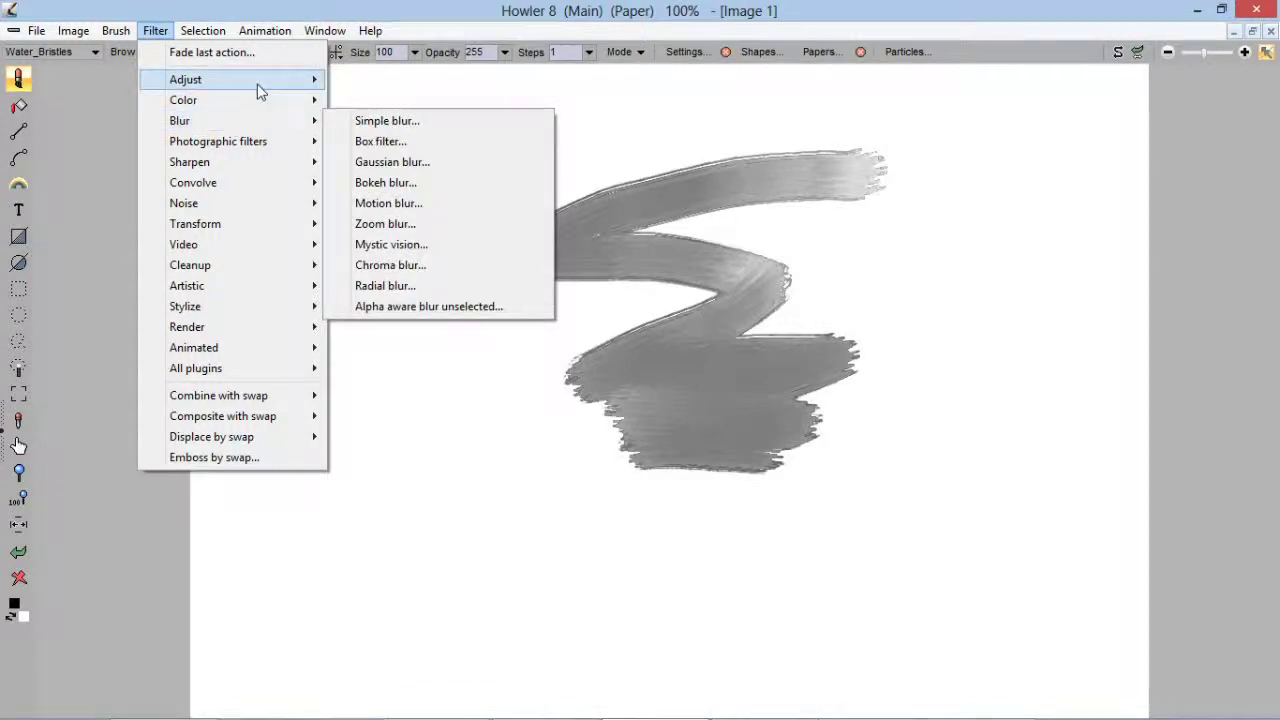
mouse_move(263, 90)
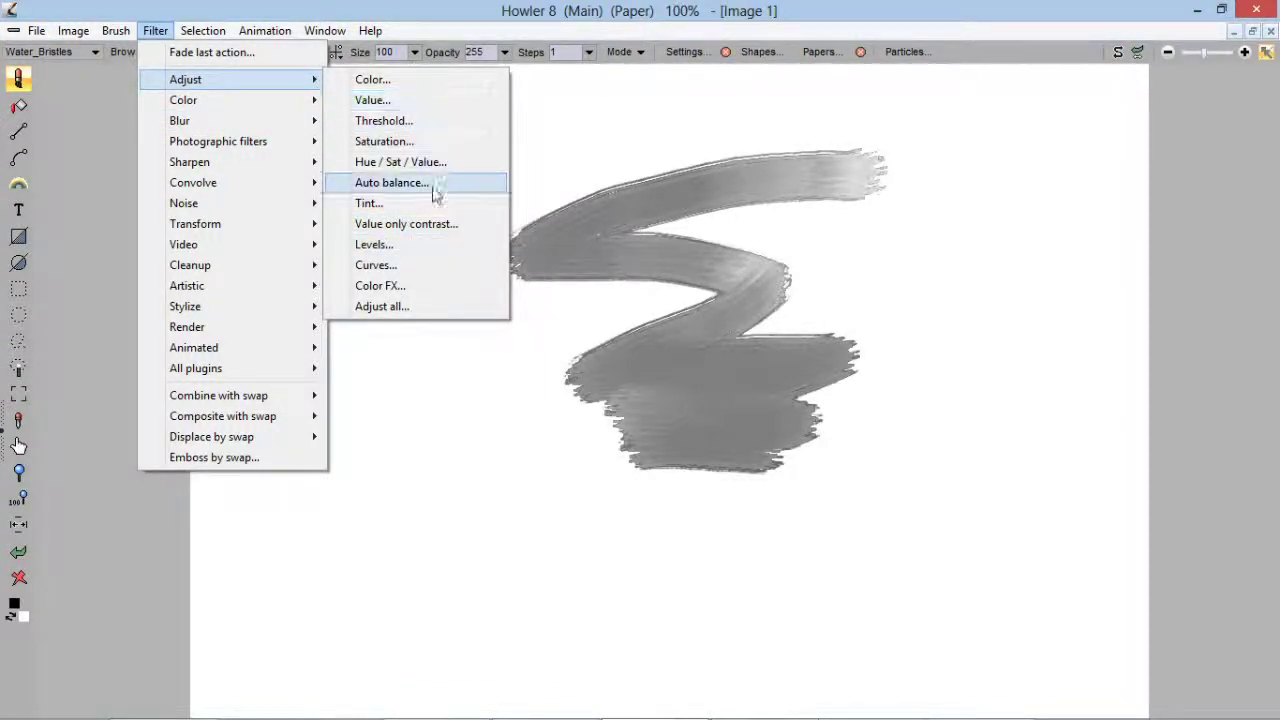
left_click(444, 266)
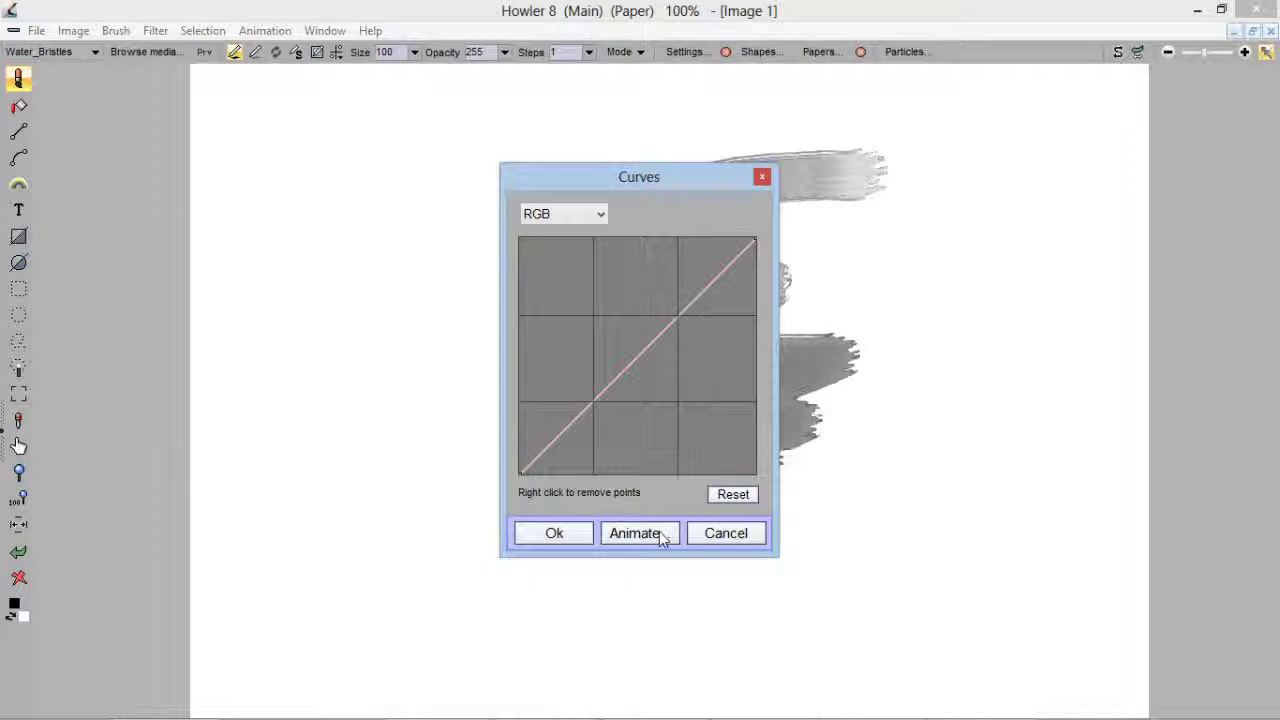
left_click(660, 536)
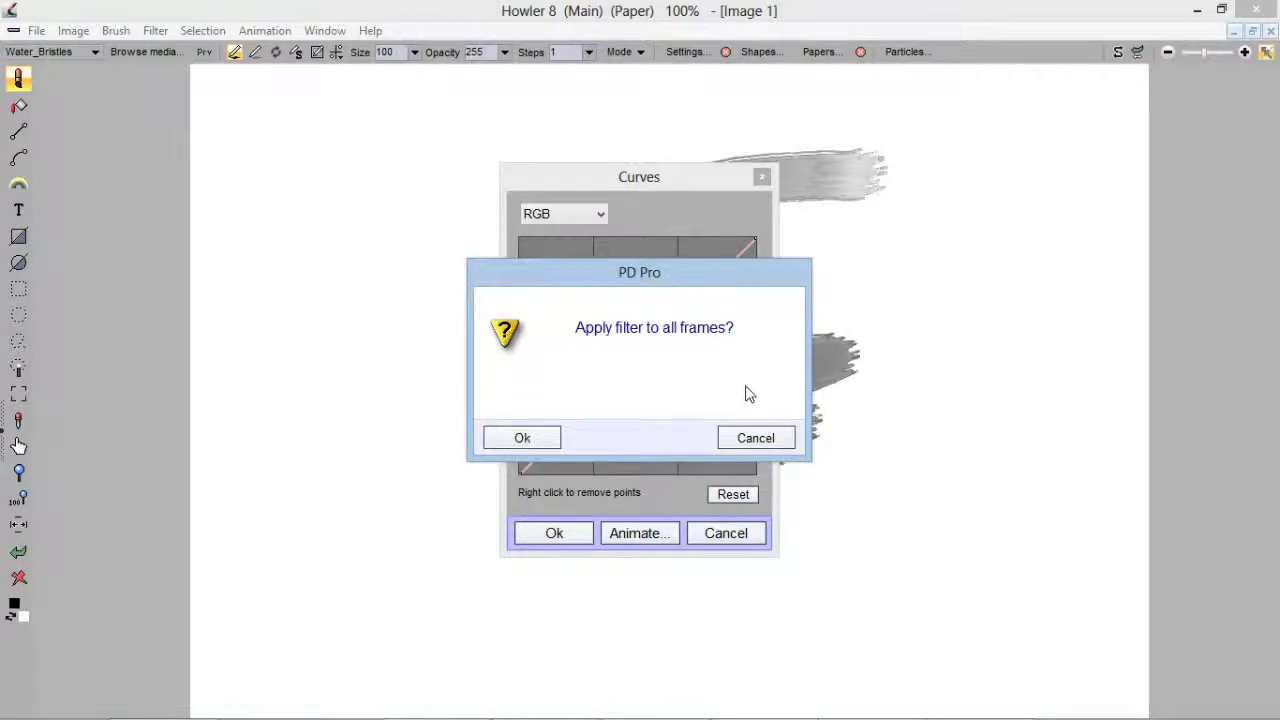
left_click(757, 440)
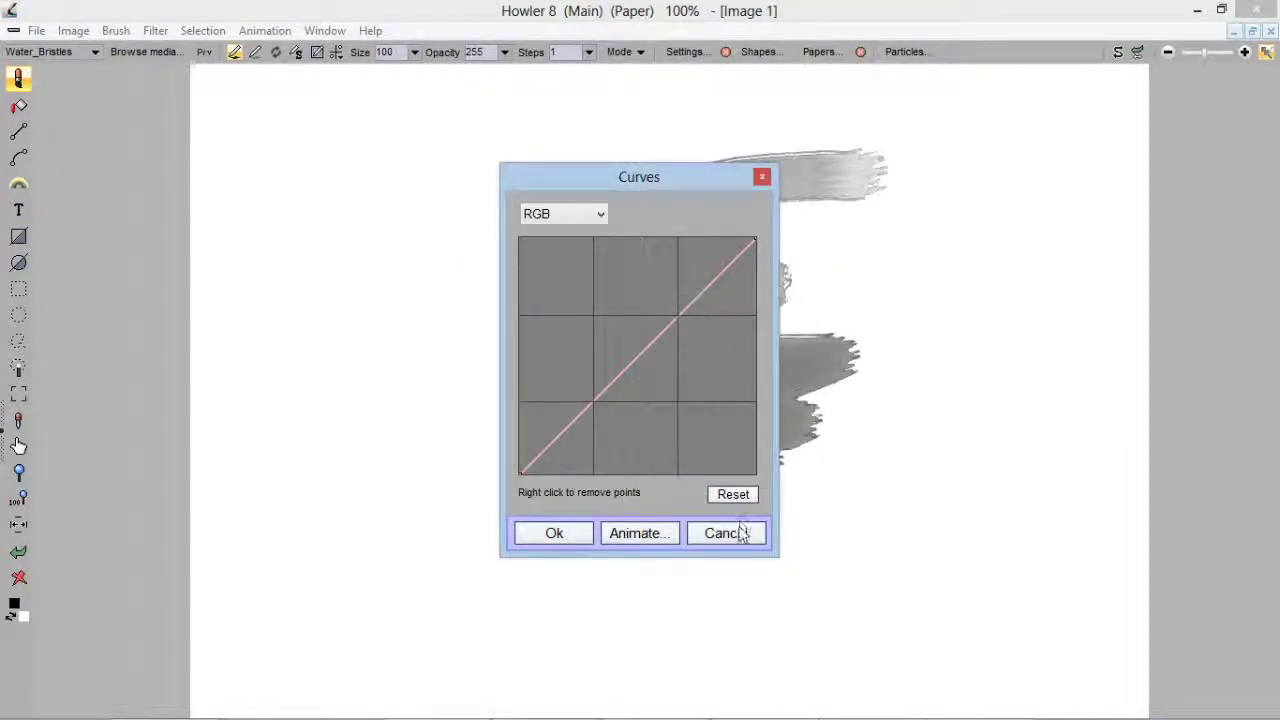
left_click(737, 532)
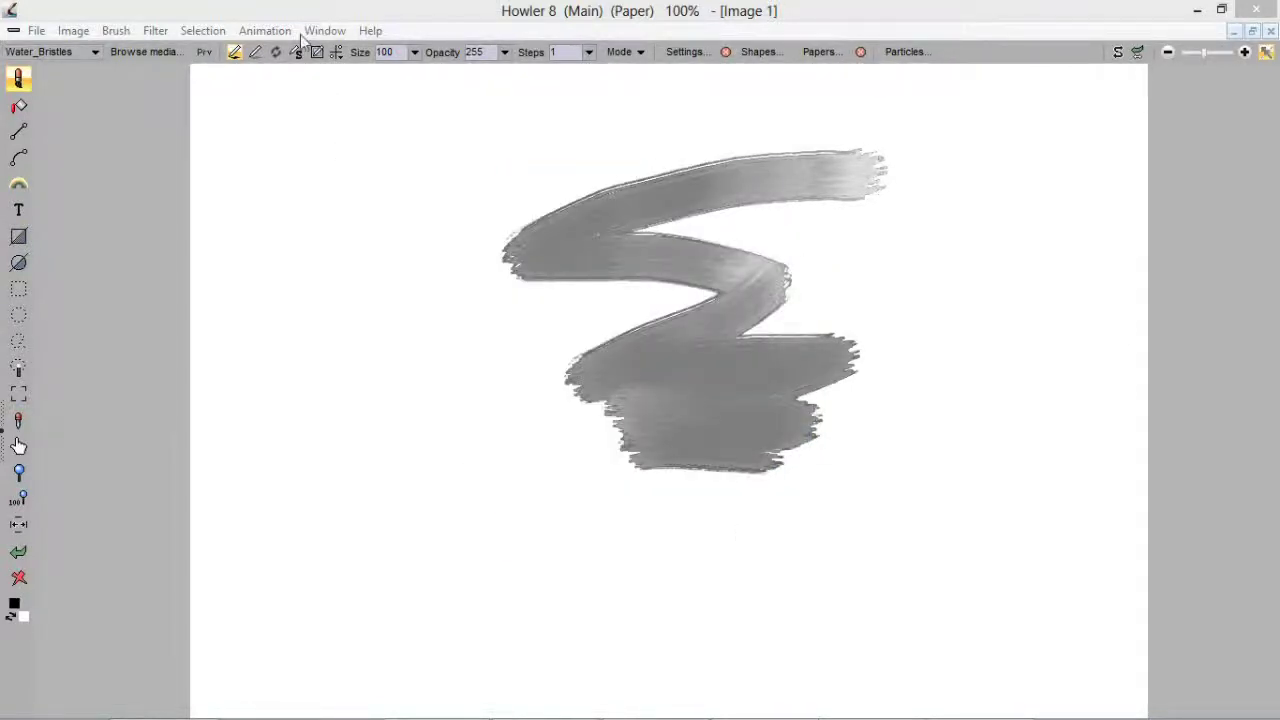
Display the animation controls and open the Timeline editor from them
left_click(247, 34)
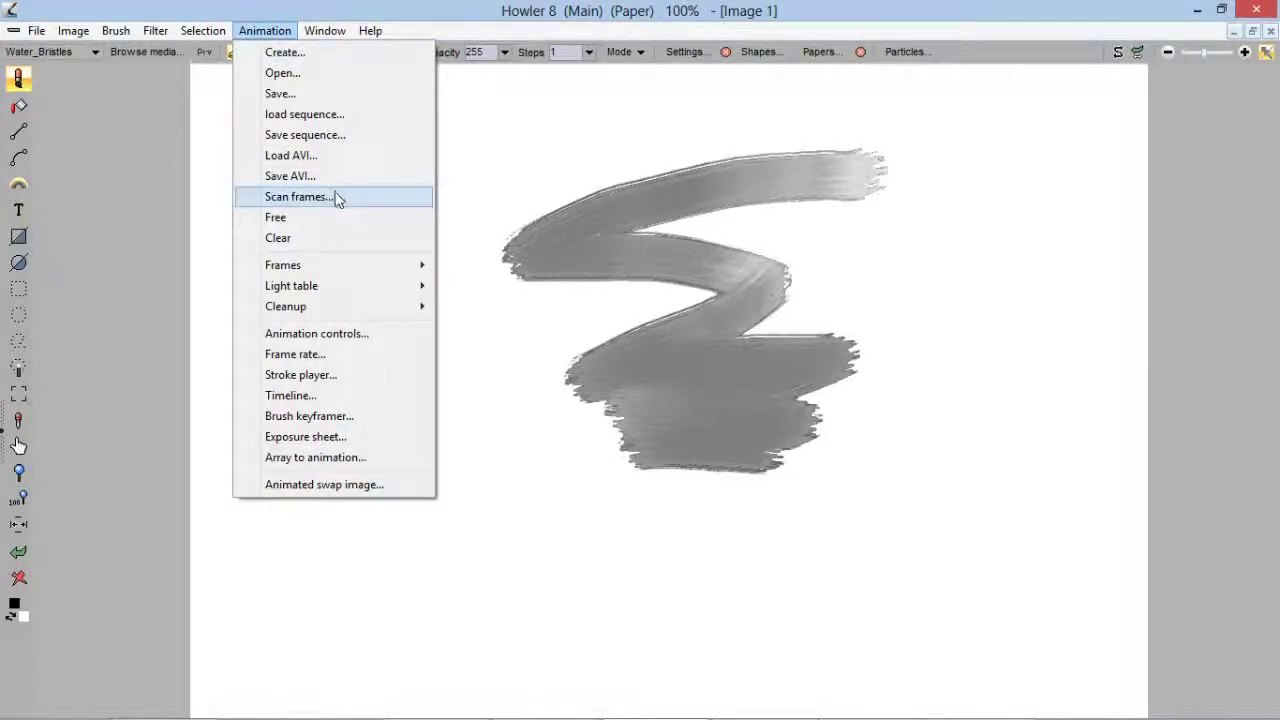
left_click(343, 334)
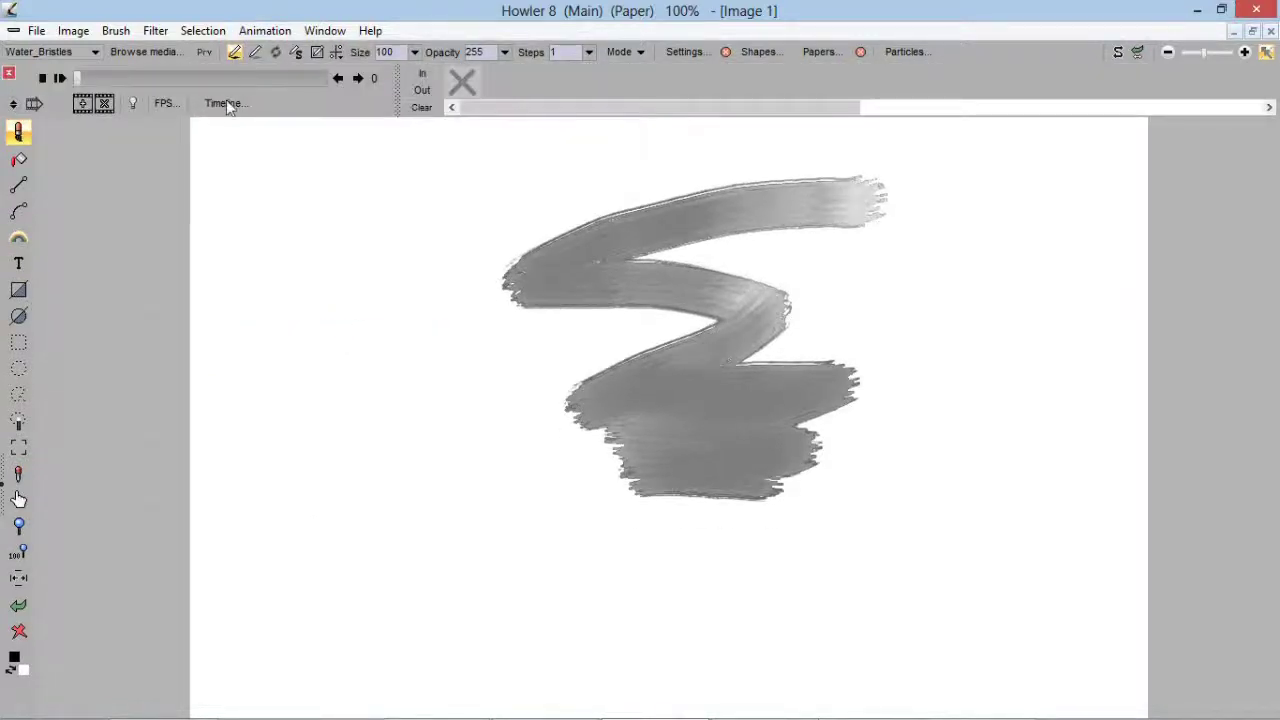
left_click(224, 104)
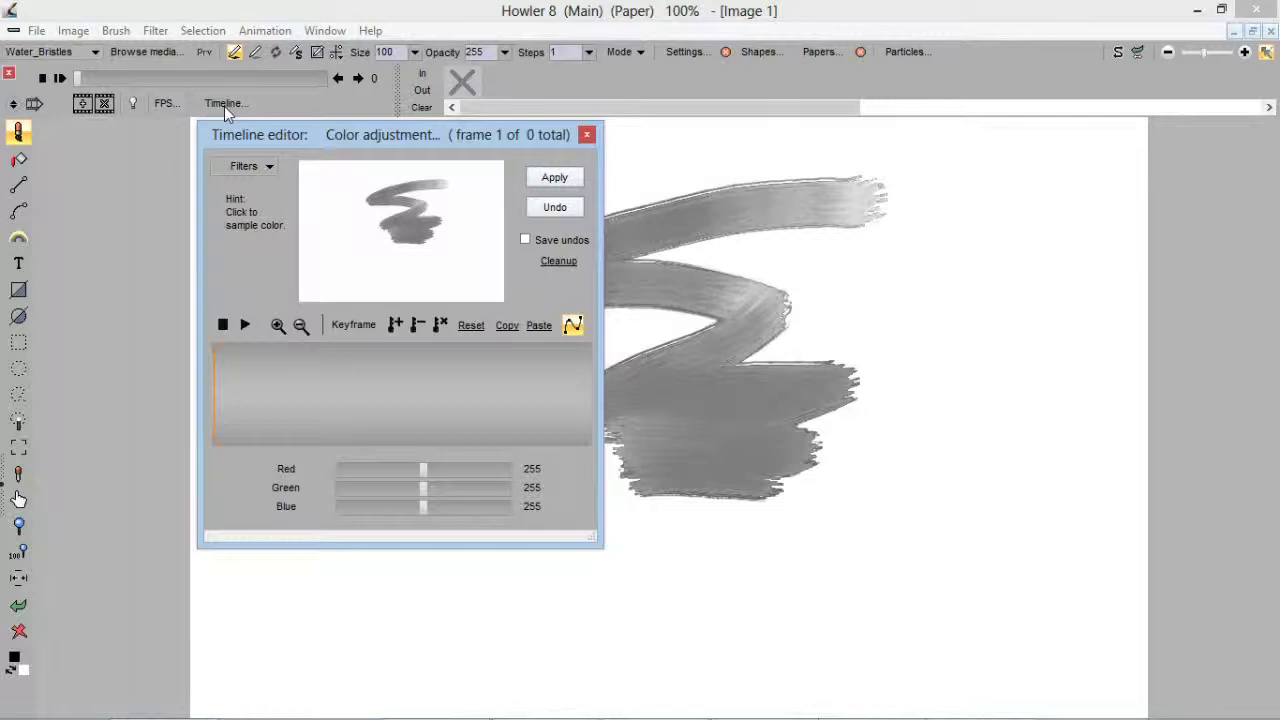
Browse the Timeline editor's filters, preview the Sunset filter with its keyframe settings, and close the editor without applying it
left_click(262, 170)
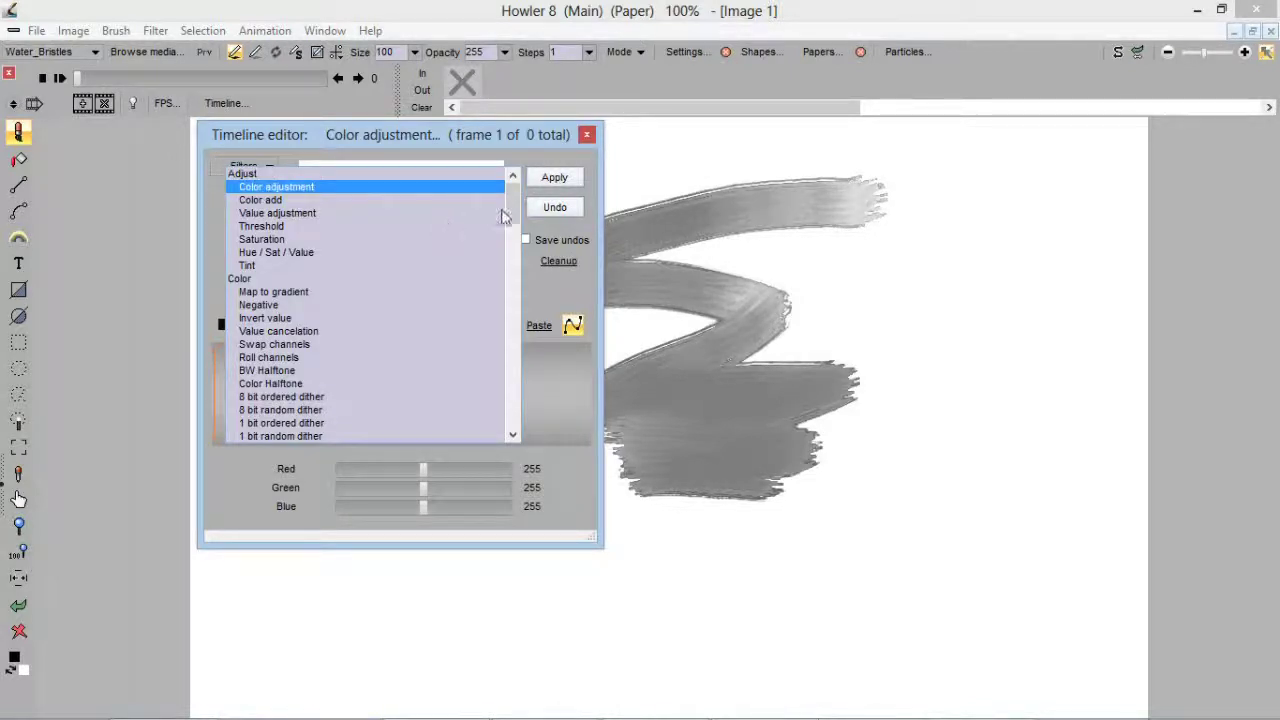
left_click_drag(508, 215, 513, 262)
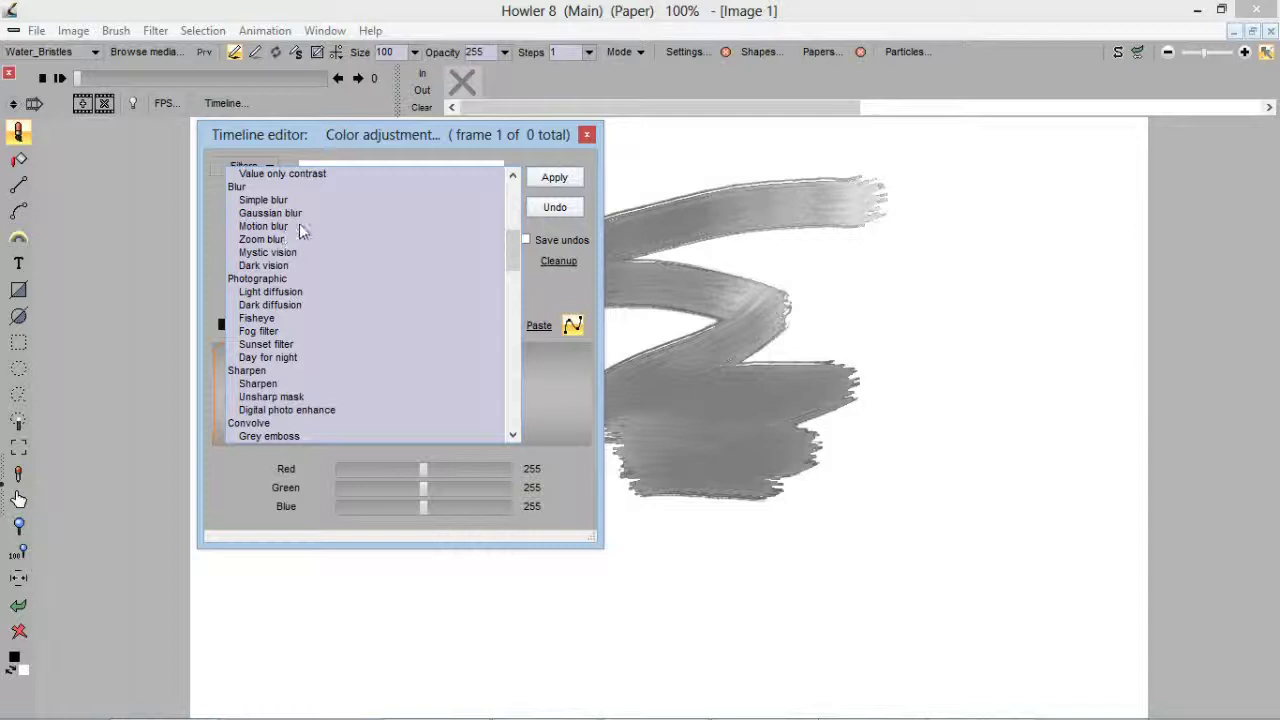
left_click(277, 346)
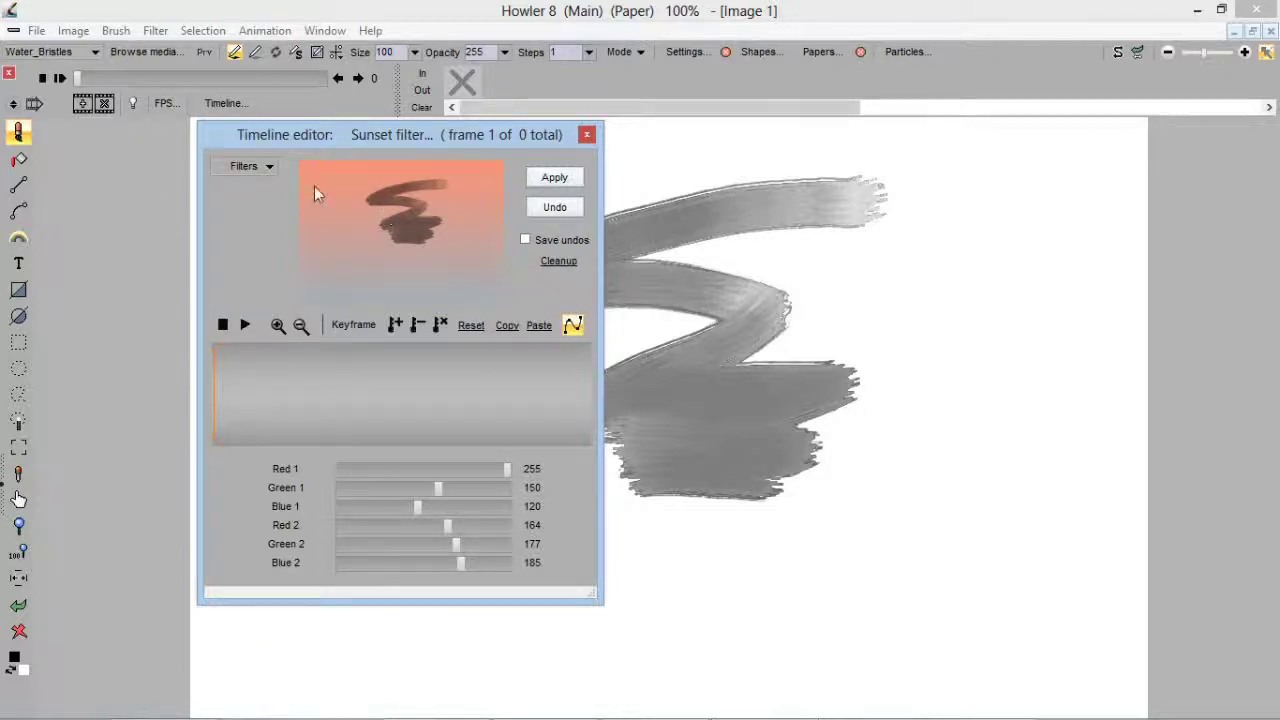
left_click(585, 137)
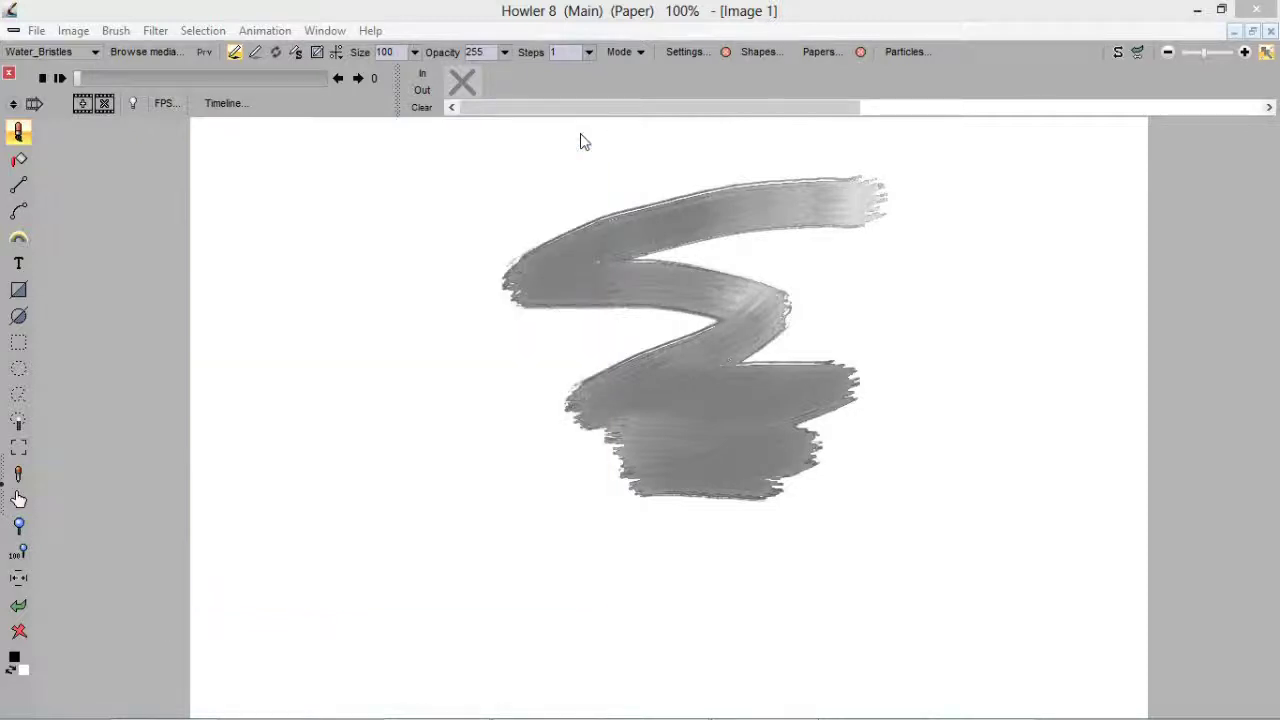
View the Gradient sweep editor, close it unchanged, and open the Gradient editor
left_click(333, 31)
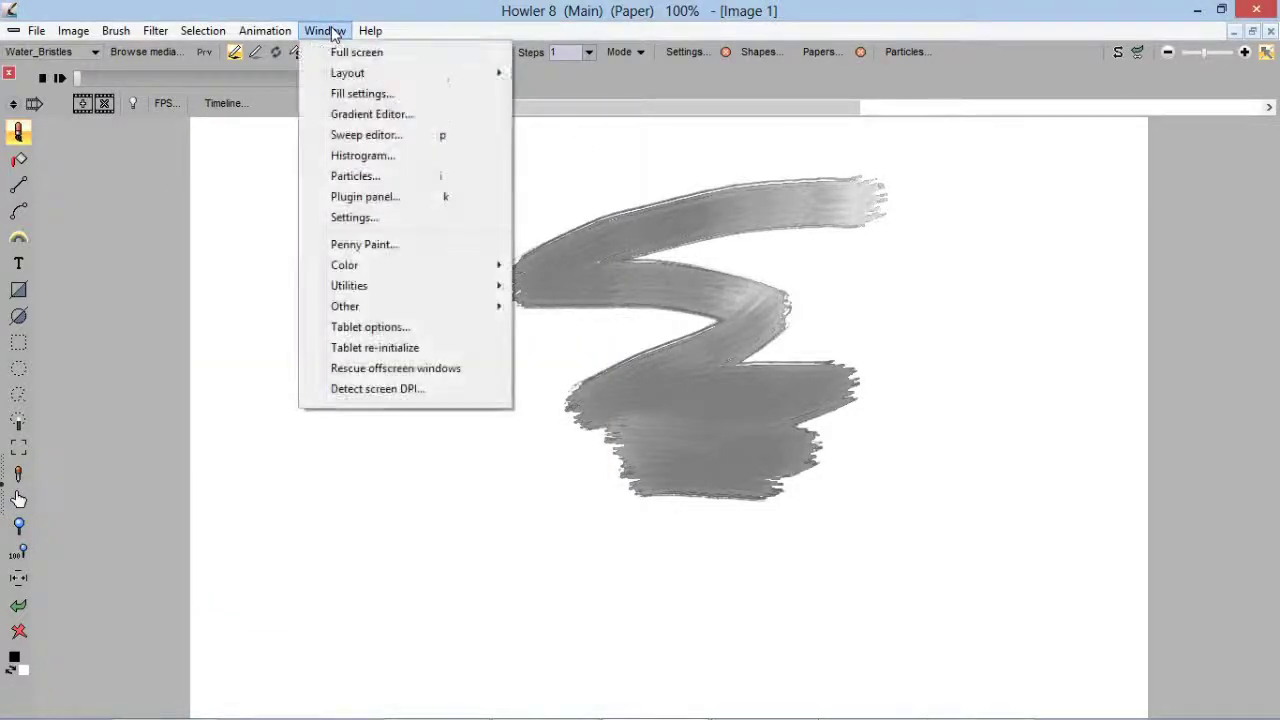
left_click(422, 134)
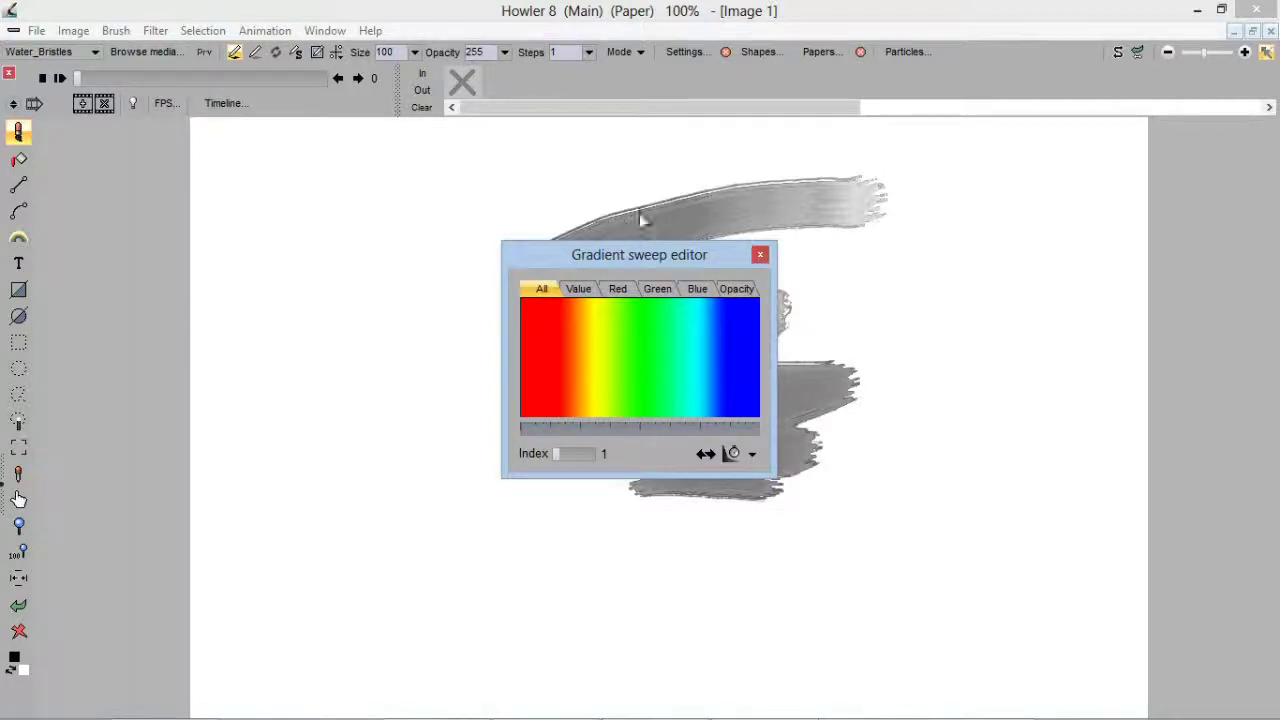
left_click(760, 254)
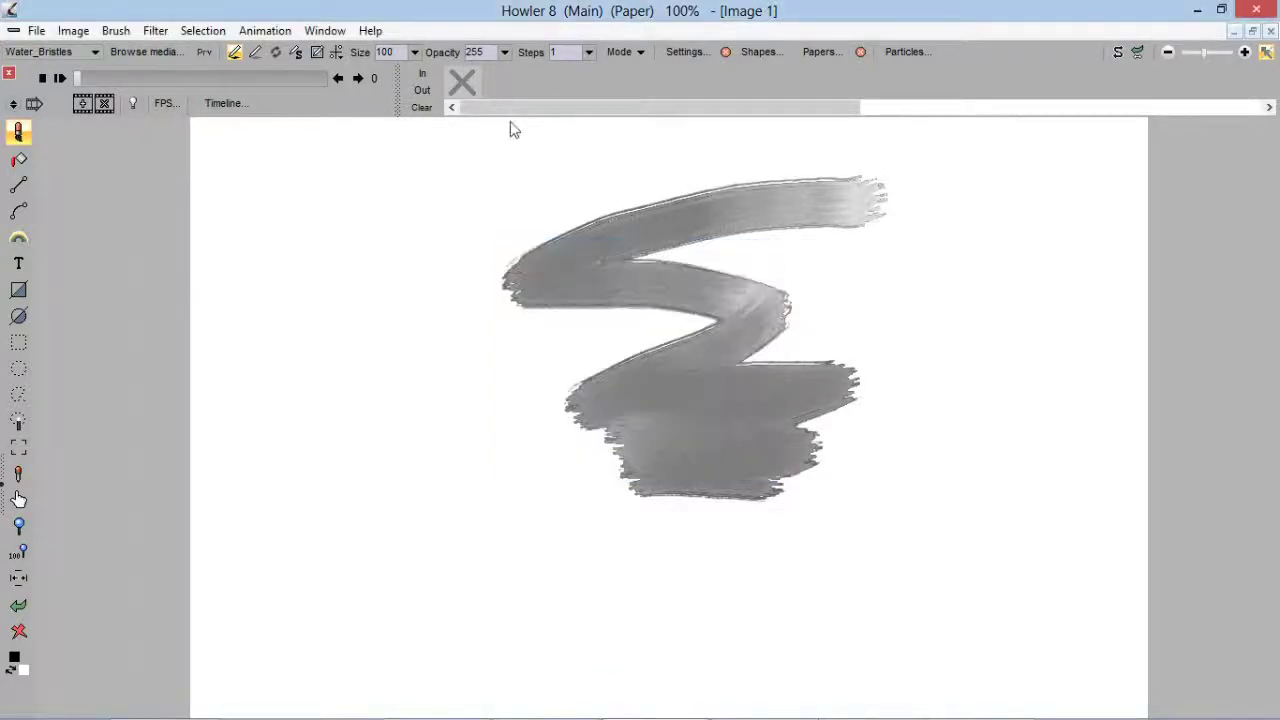
left_click(325, 30)
left_click(365, 115)
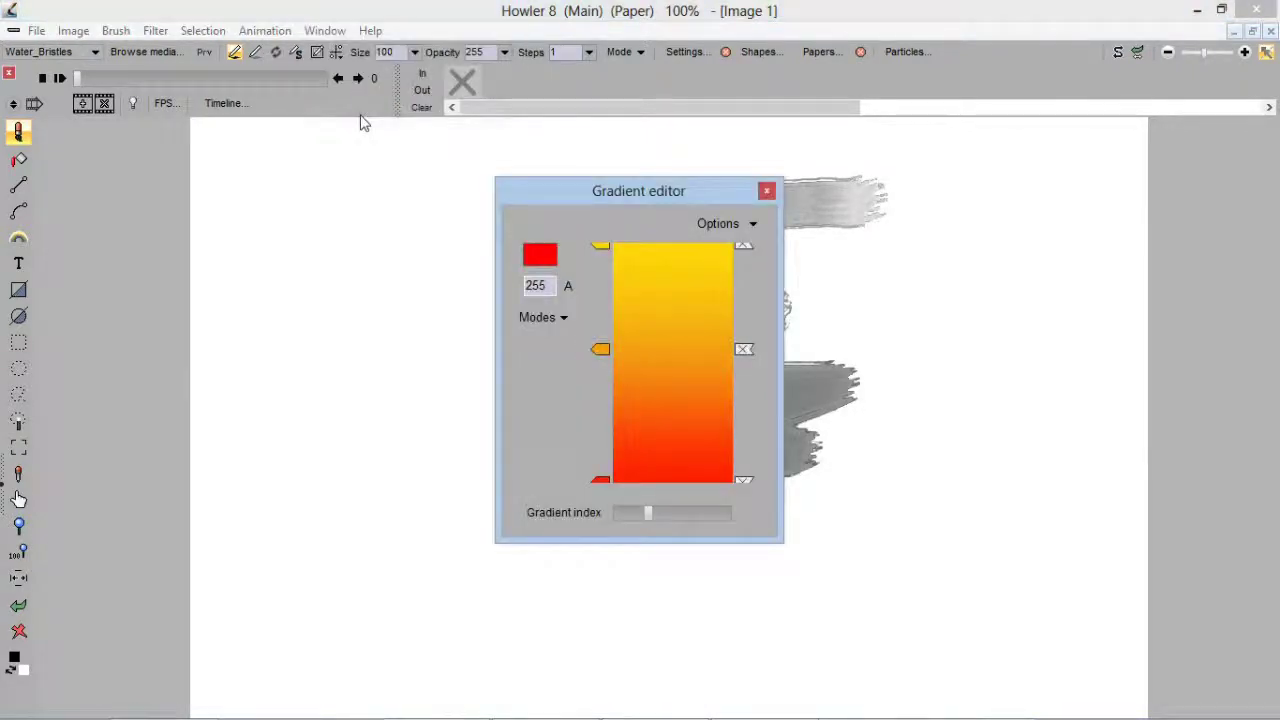
Recolor the gradient key between the yellow and orange ones to bright green, remove that key, and close the Gradient editor
left_click_drag(566, 194, 263, 185)
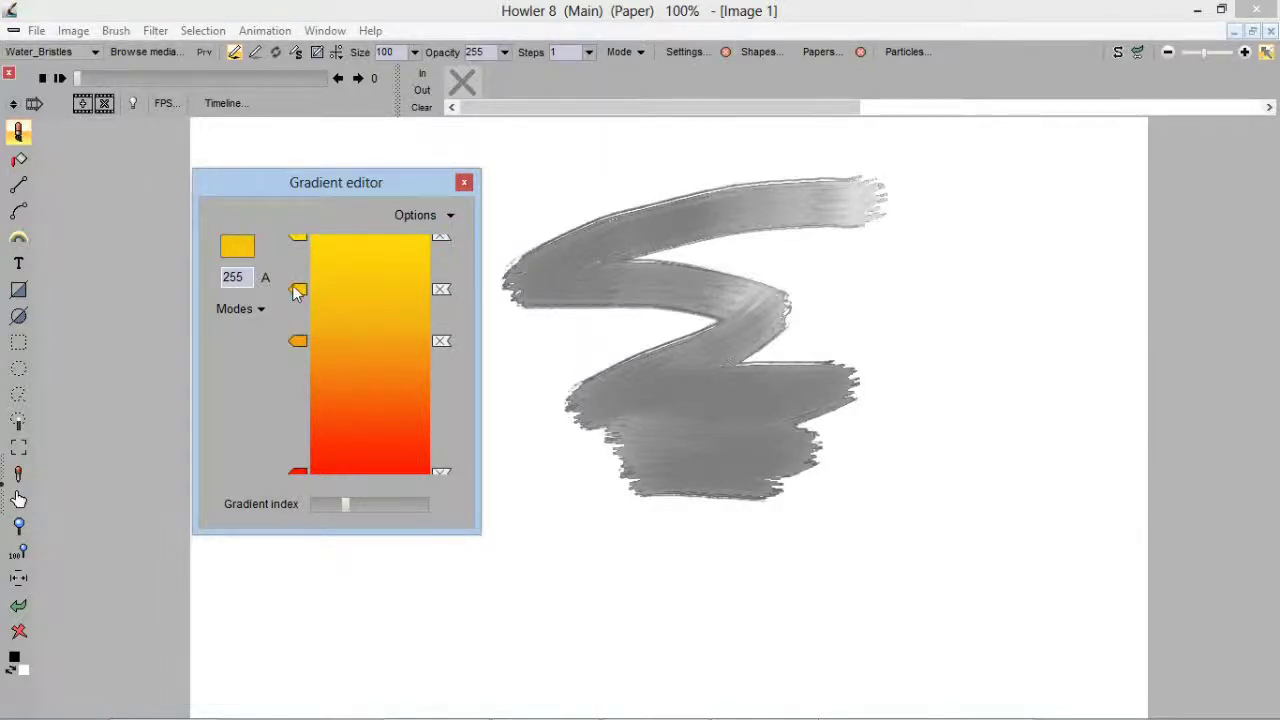
double_click(299, 290)
left_click(413, 361)
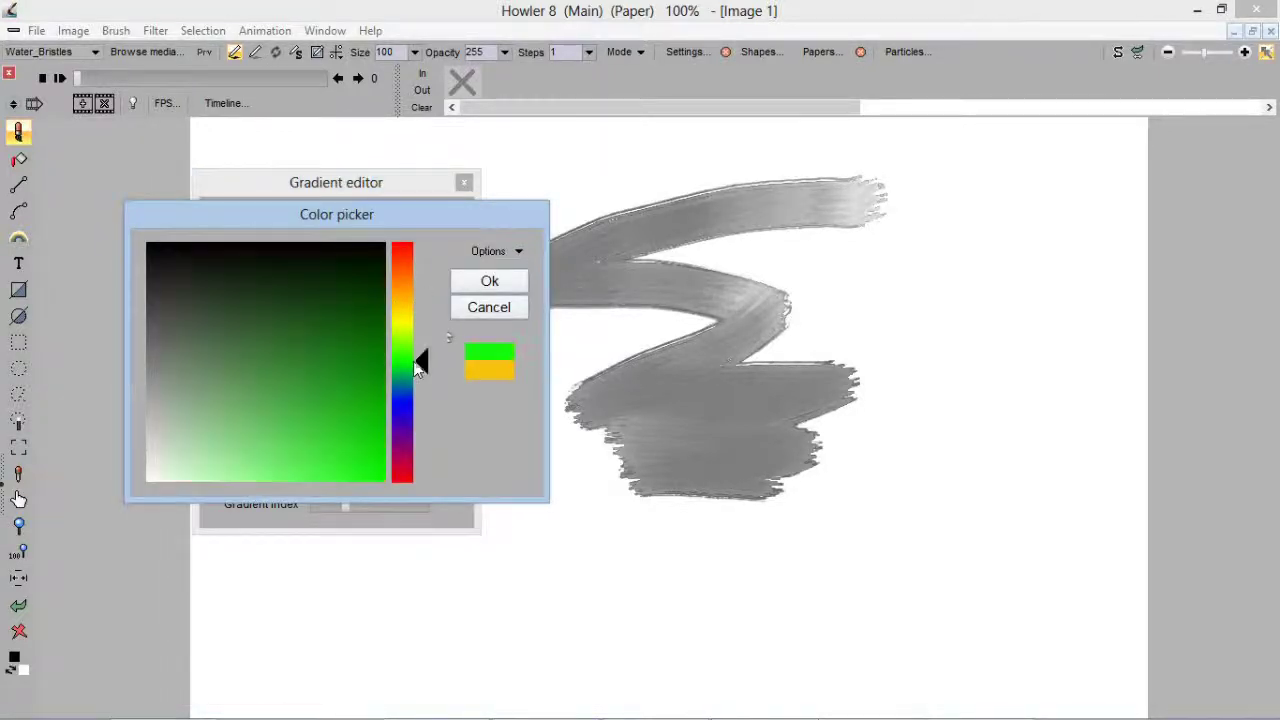
left_click(489, 281)
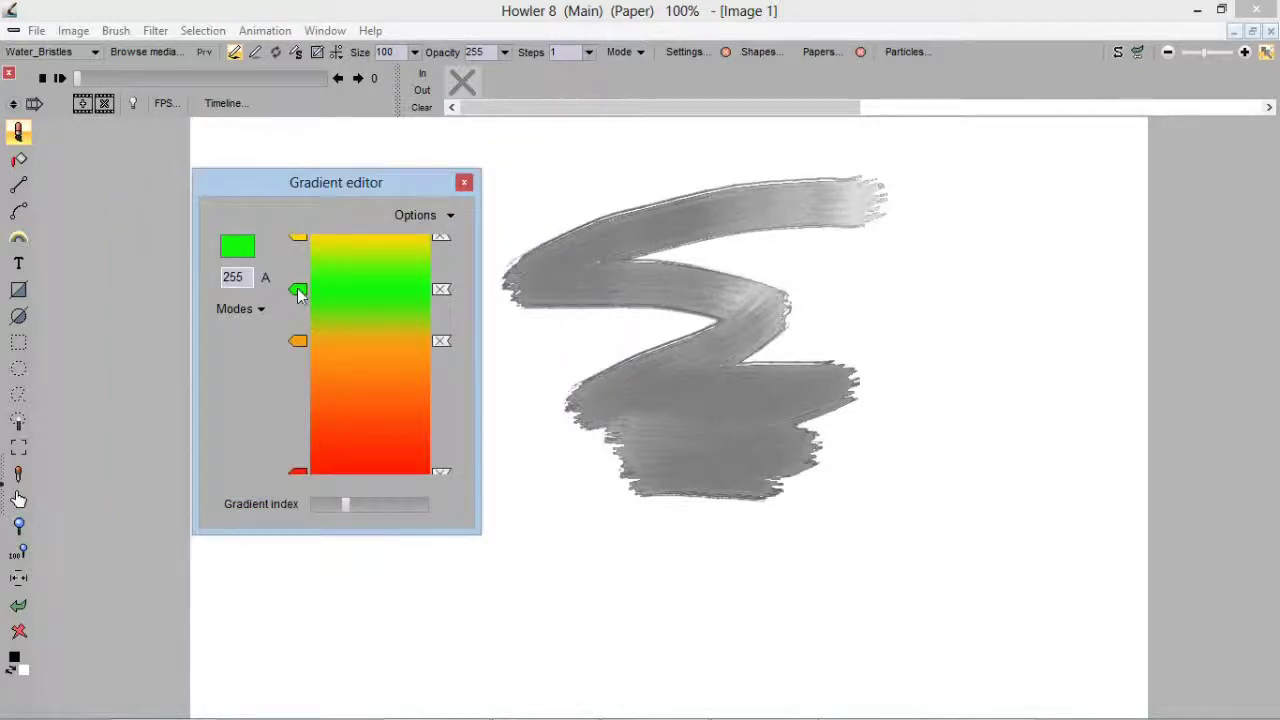
left_click_drag(297, 289, 438, 294)
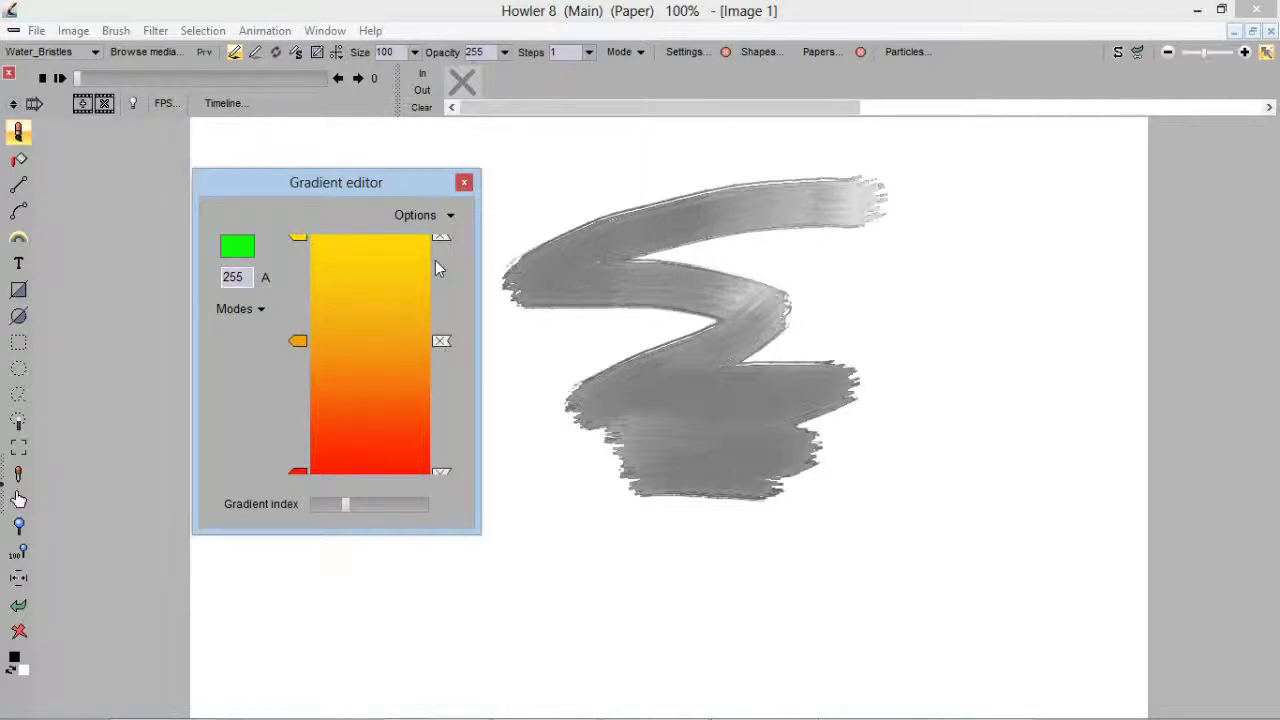
left_click(464, 183)
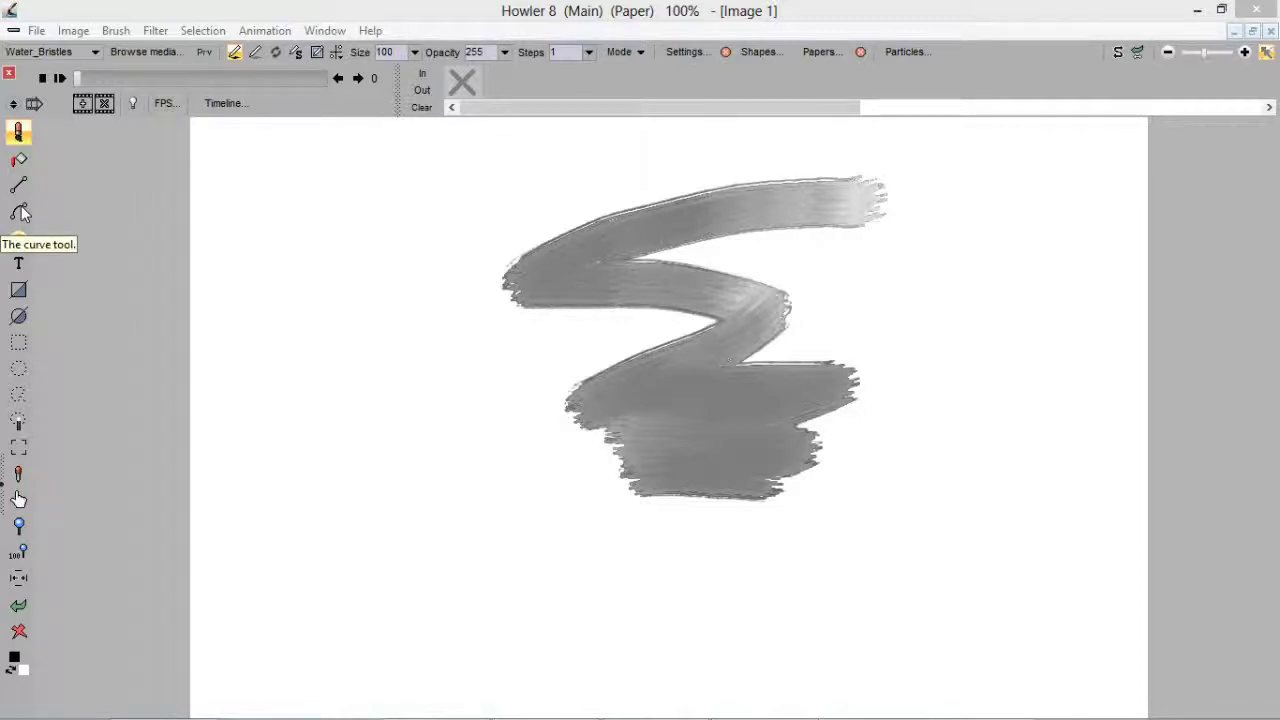
With the FX tool, fill the canvas with linear gradients in two directions, and replace them with a circular gradient centered in the canvas's upper-left part
left_click(25, 240)
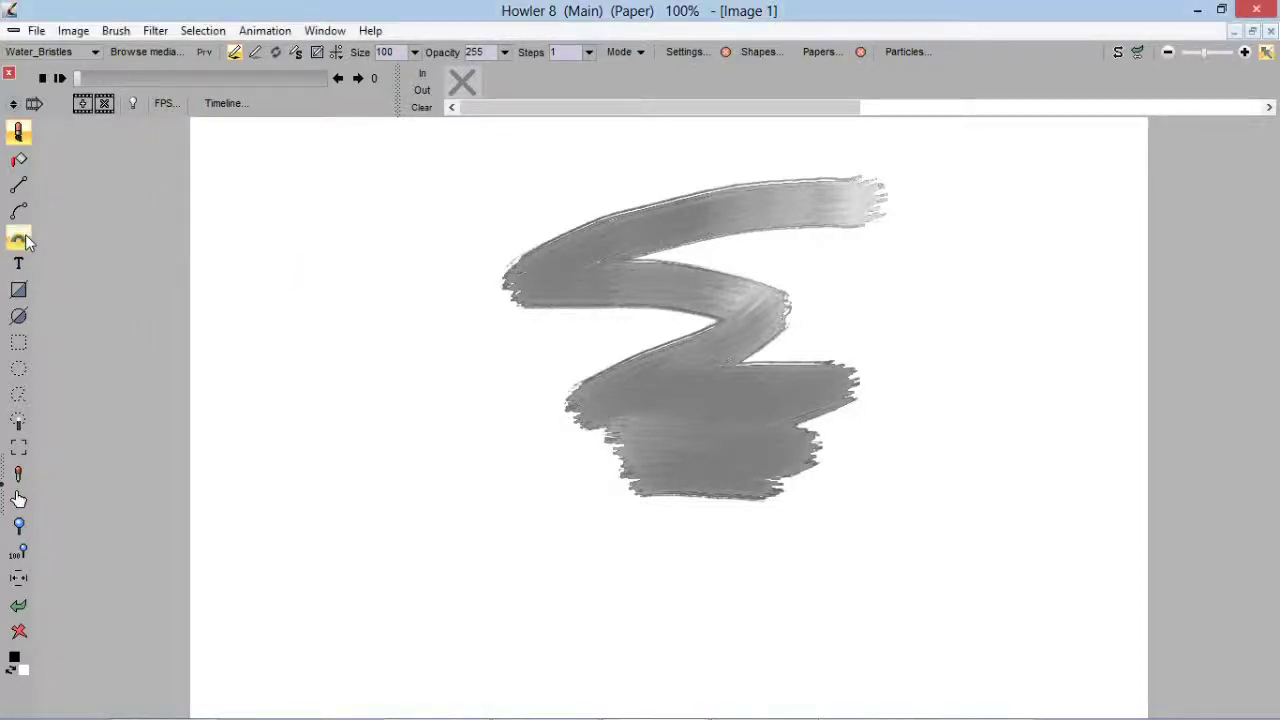
left_click(25, 240)
left_click(124, 51)
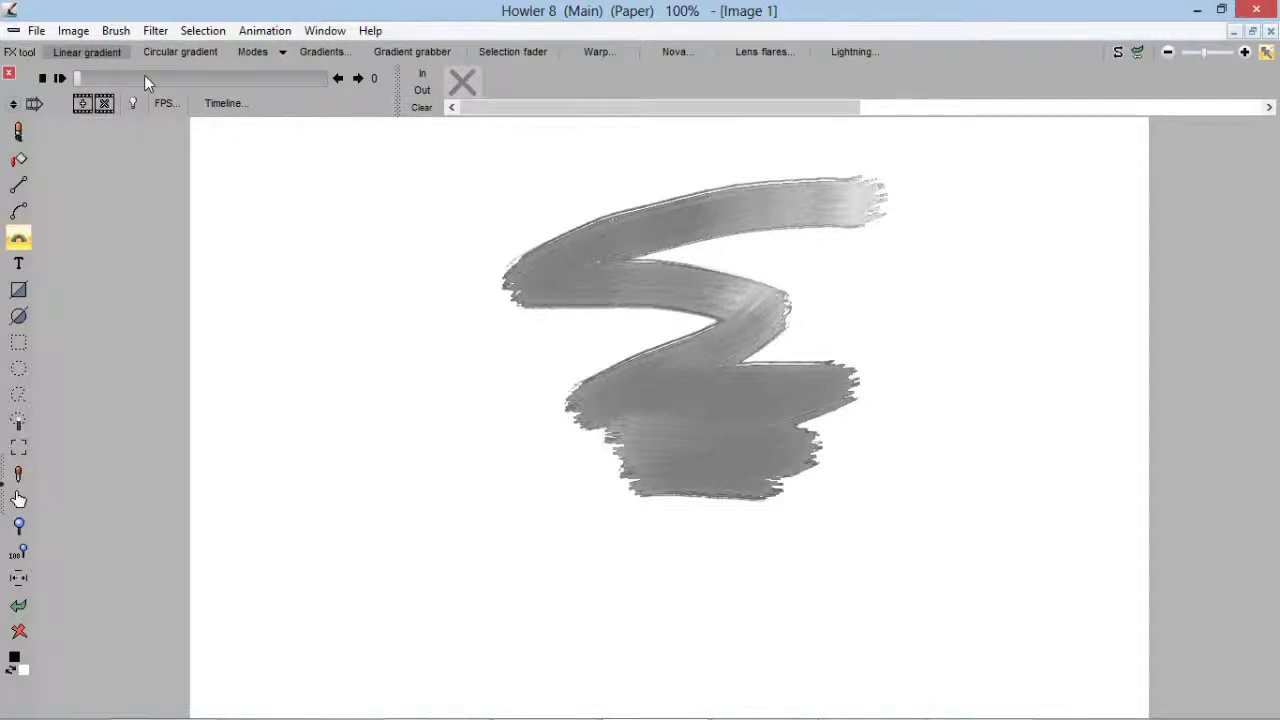
left_click_drag(400, 226, 781, 543)
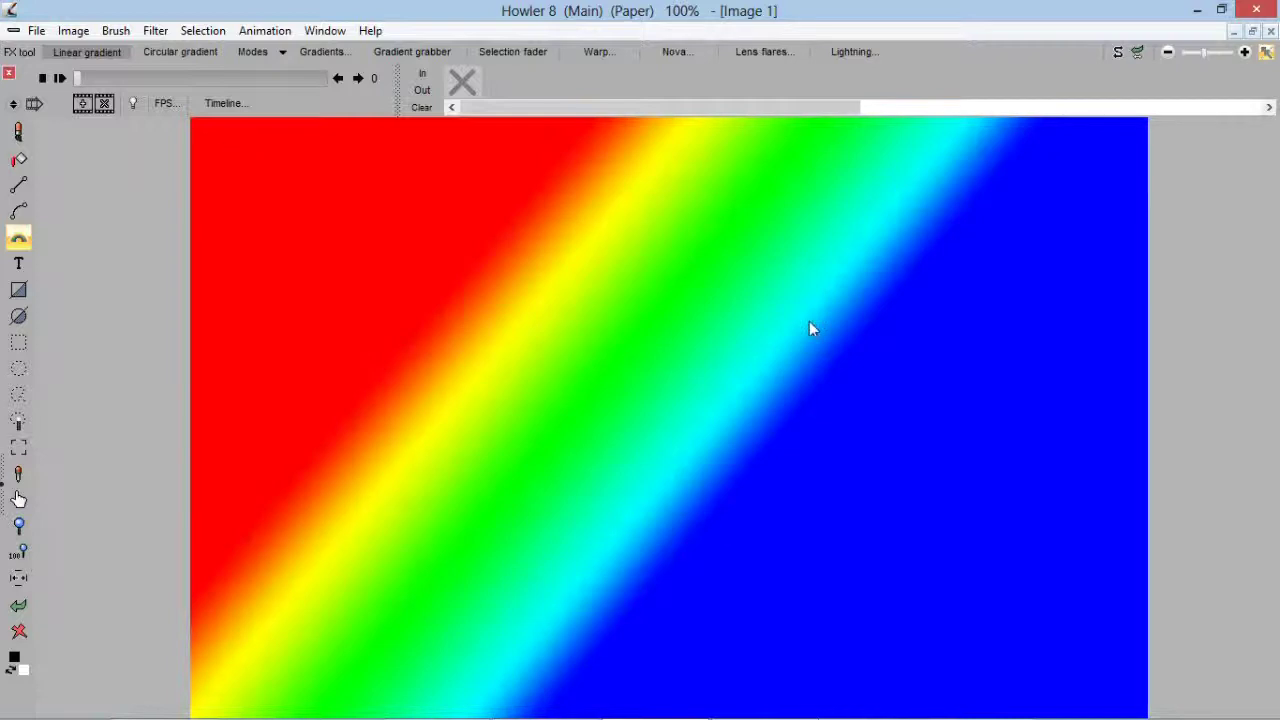
left_click_drag(1106, 473, 270, 627)
left_click(170, 53)
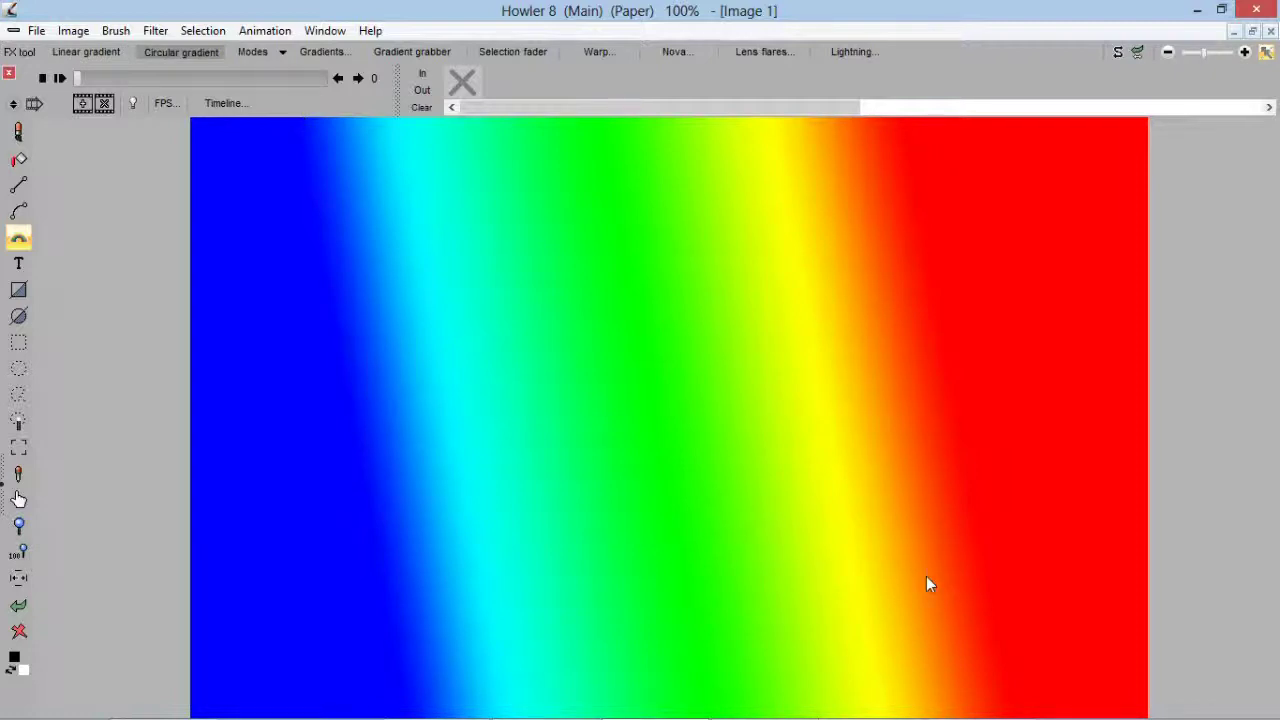
left_click_drag(485, 307, 948, 386)
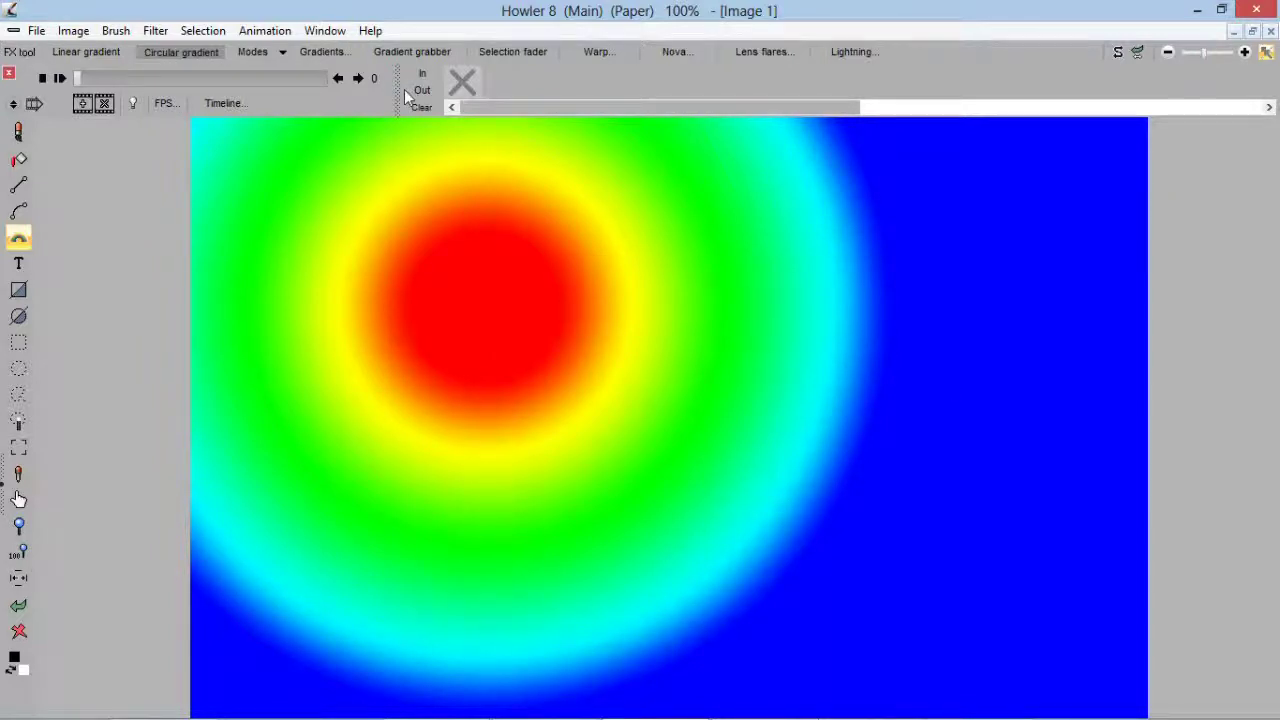
With the Gradient grabber, sample the circular gradient from its red center outward to blue into sweep editor index 8, and close the editor
left_click(422, 53)
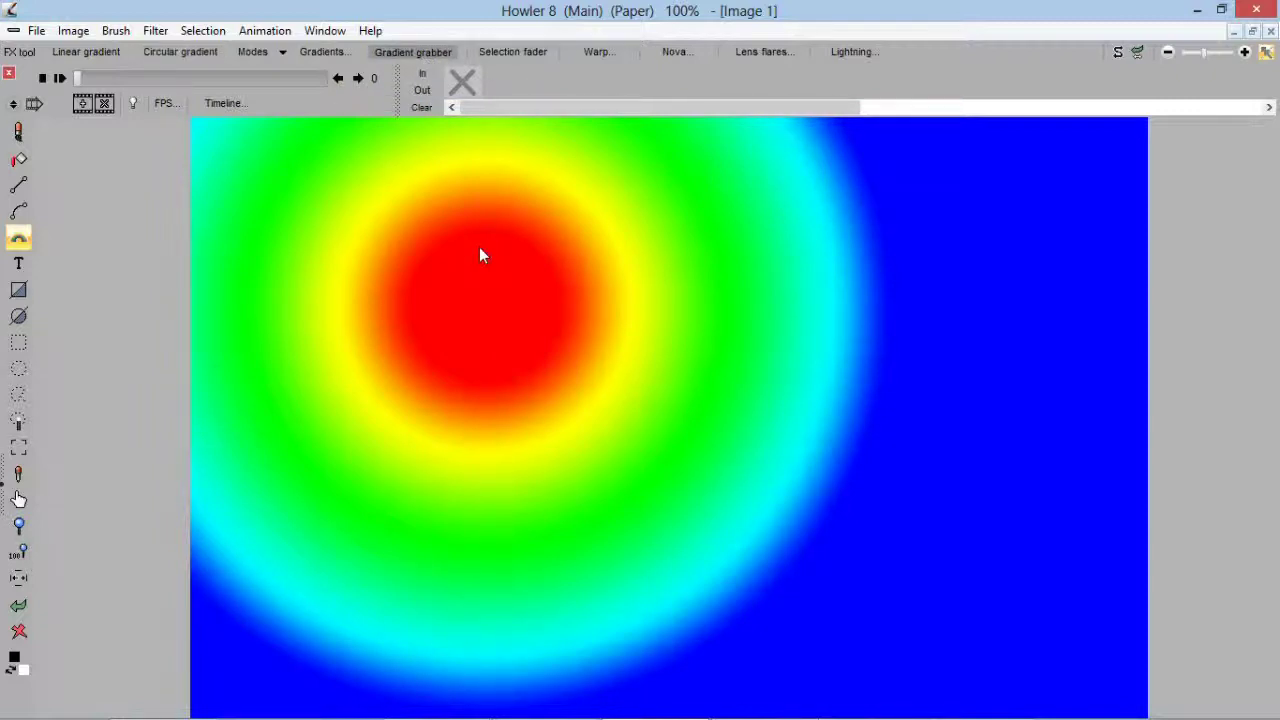
left_click(337, 36)
left_click(414, 141)
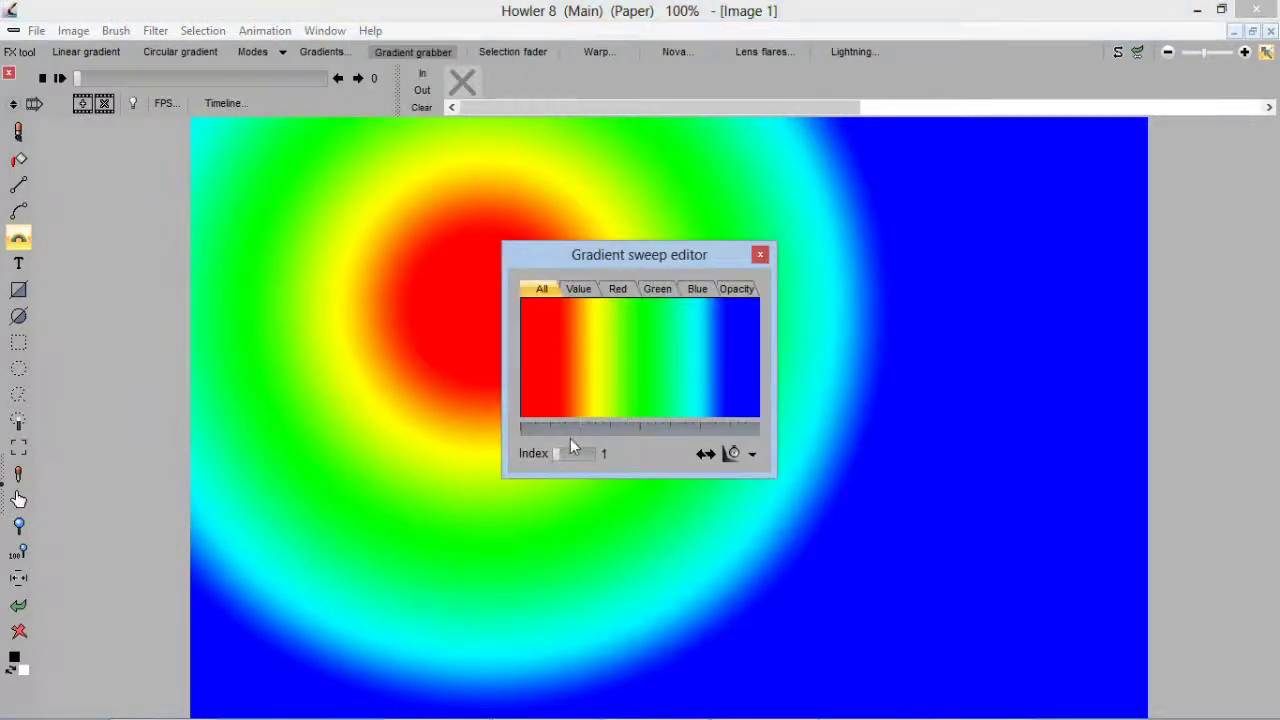
left_click_drag(563, 453, 594, 454)
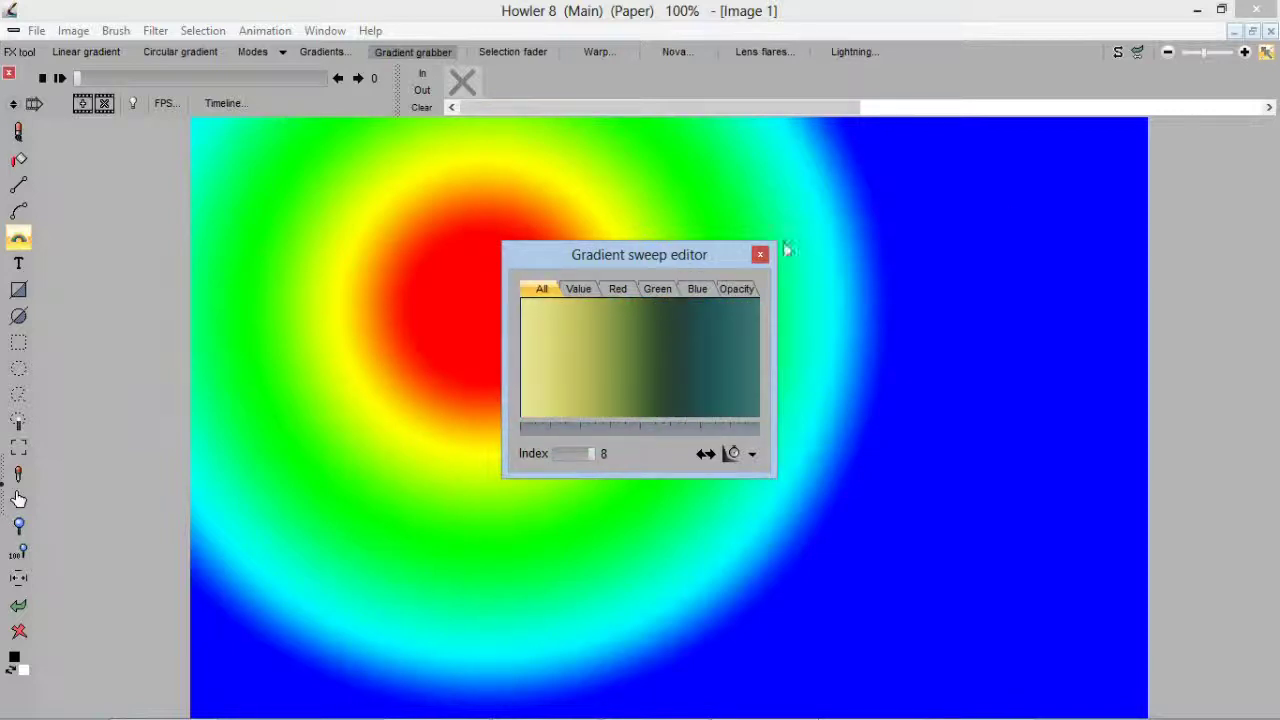
left_click_drag(749, 249, 1091, 197)
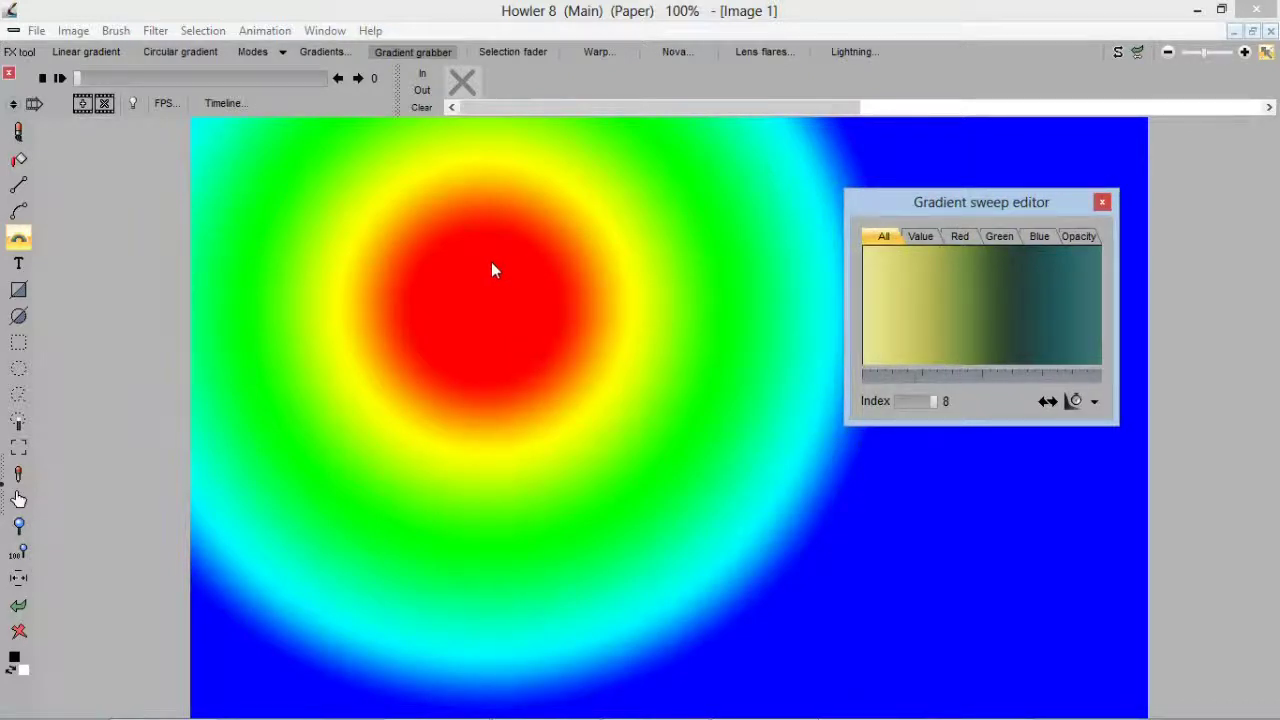
left_click_drag(506, 266, 858, 450)
left_click_drag(838, 492, 777, 605)
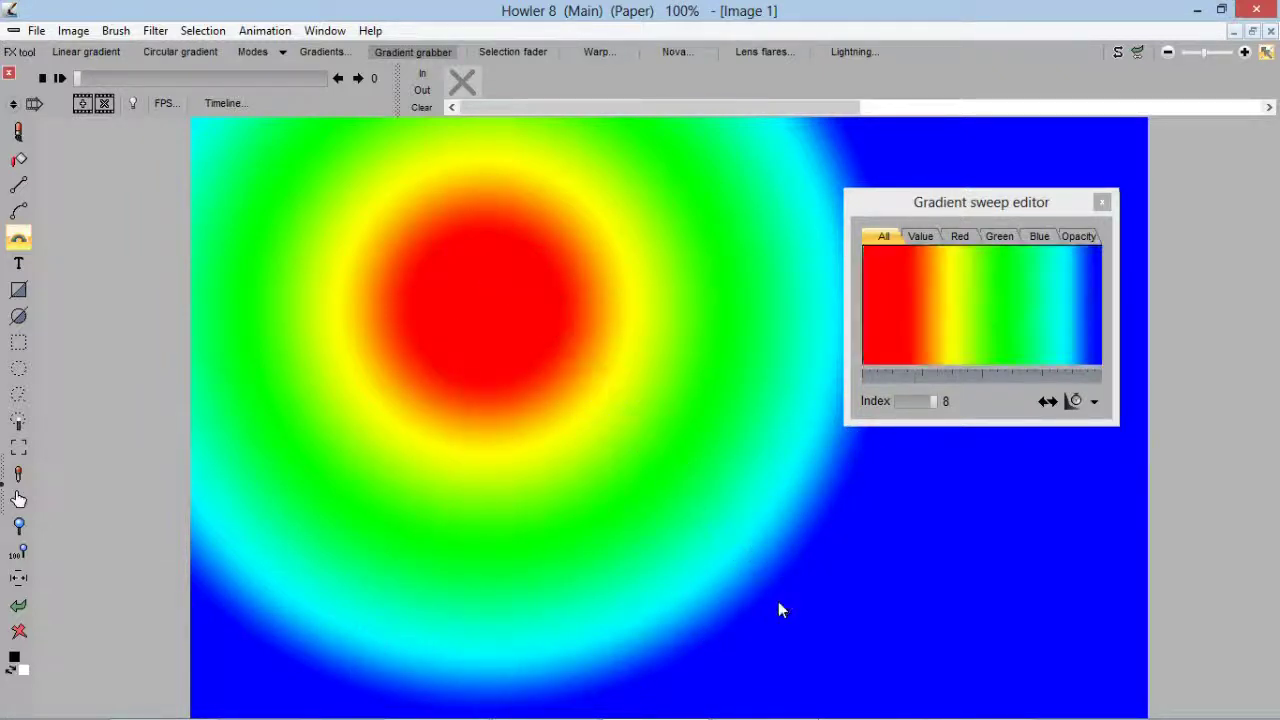
left_click(1102, 202)
Open the Histogram for the gradient image and place it beside the canvas
left_click(330, 32)
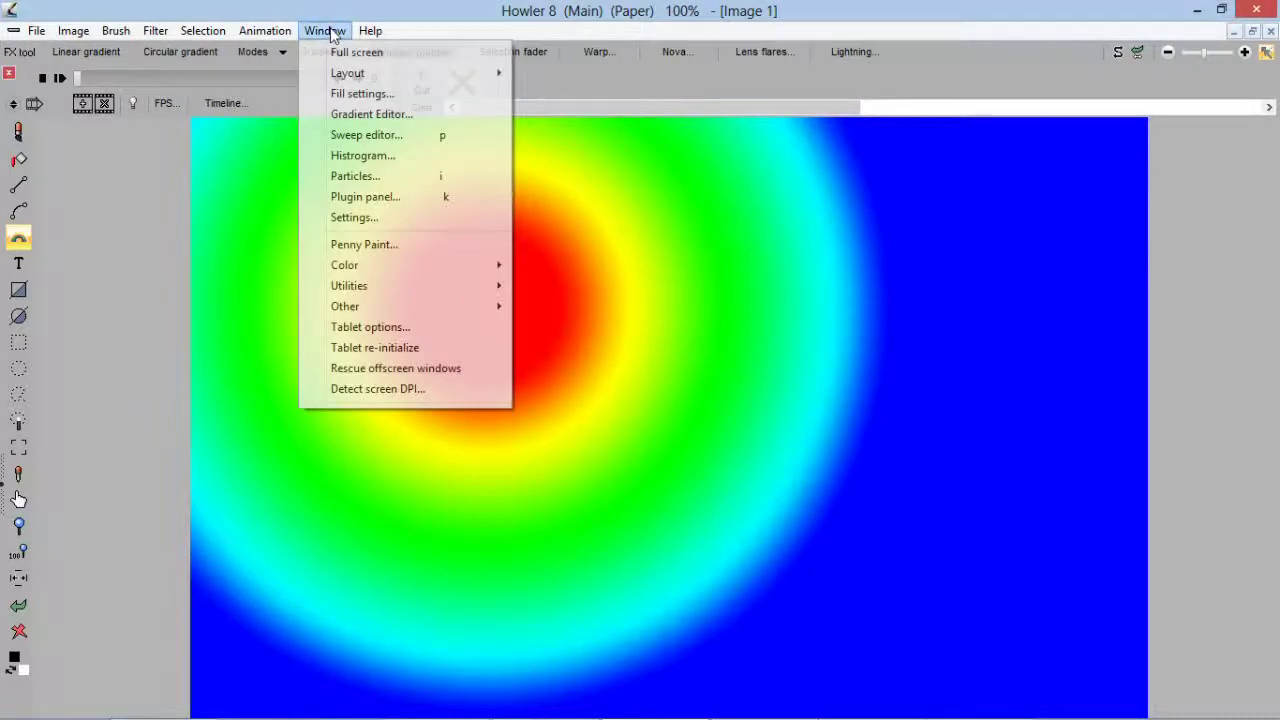
left_click(363, 155)
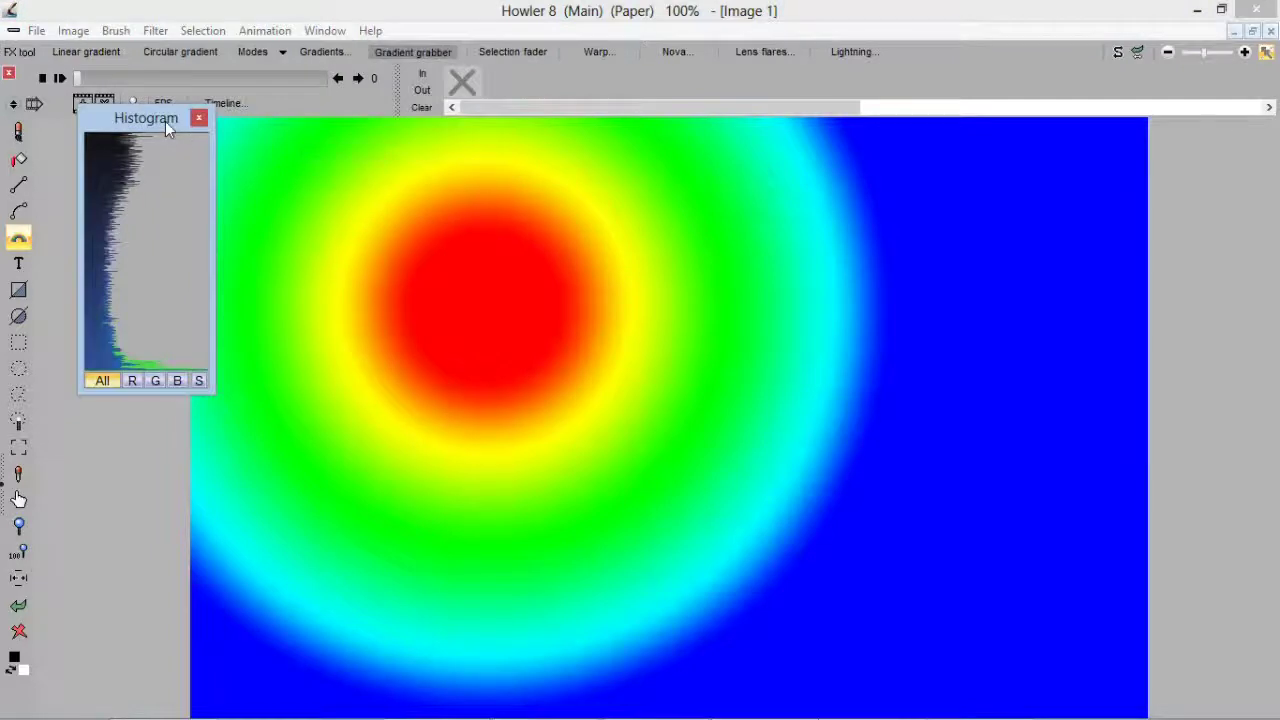
left_click_drag(165, 121, 143, 150)
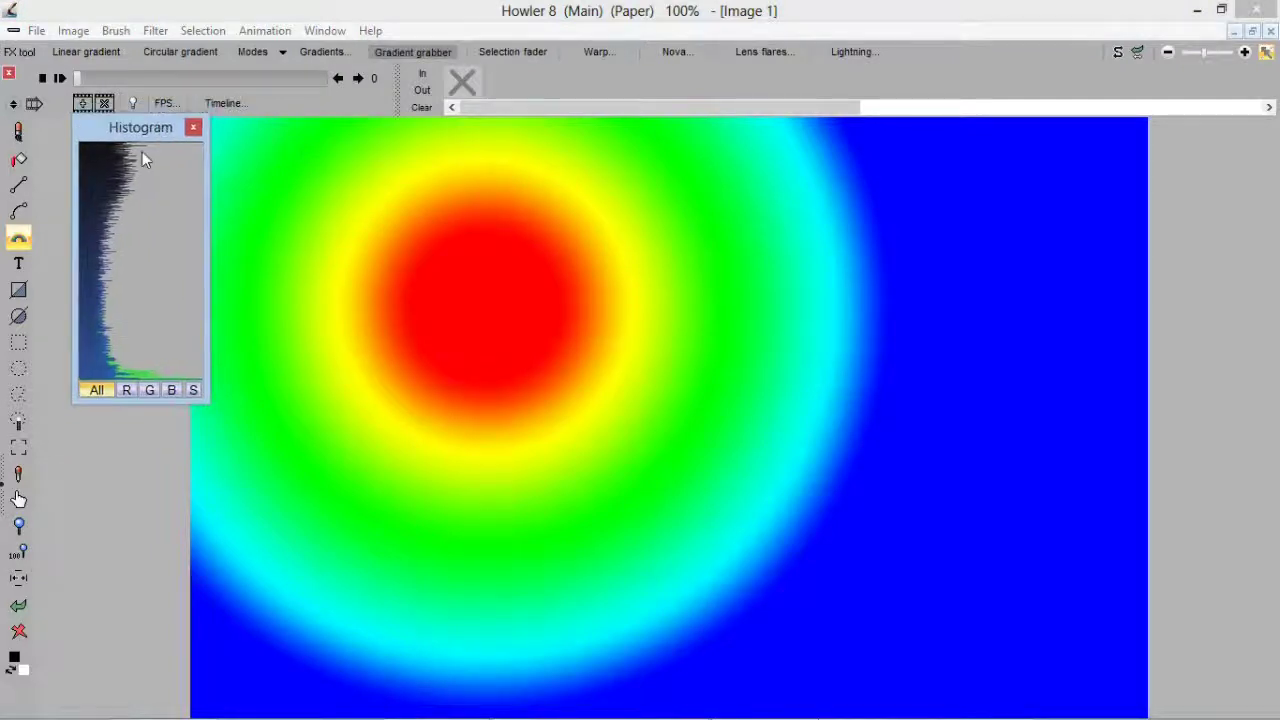
Open the plugin panel, view its In and Out plugin categories, and close it
left_click(326, 31)
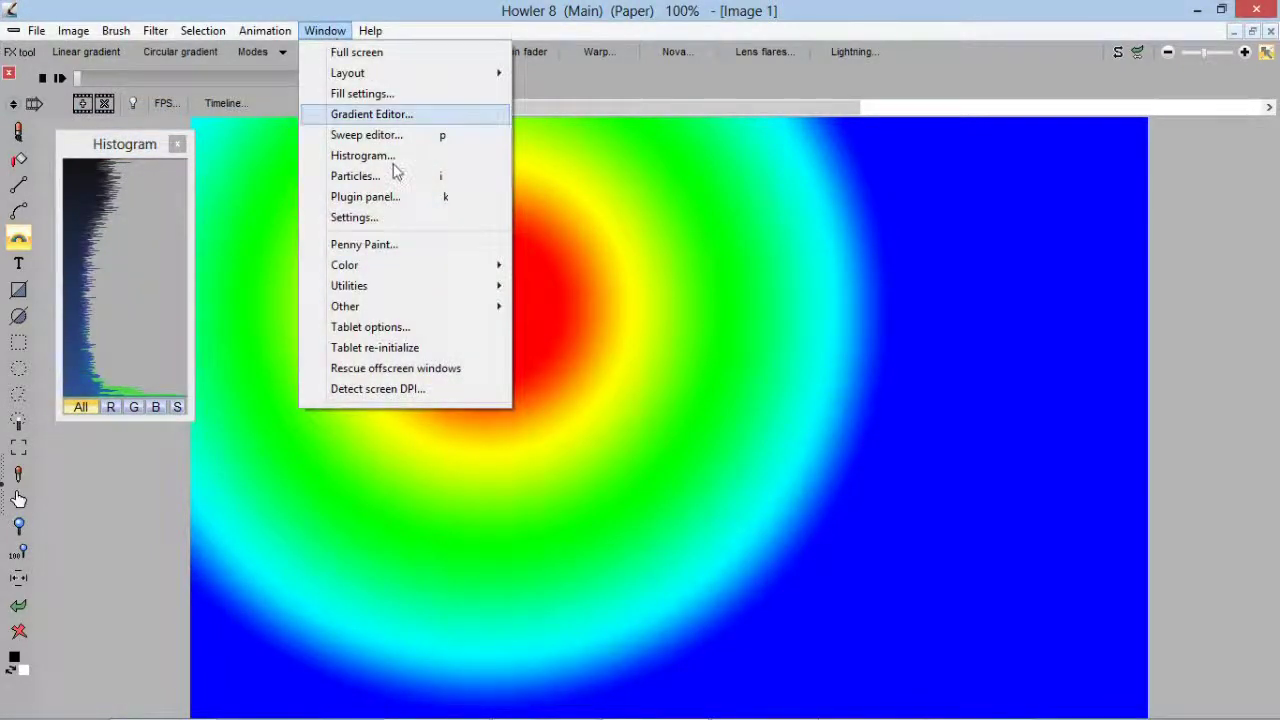
left_click(437, 196)
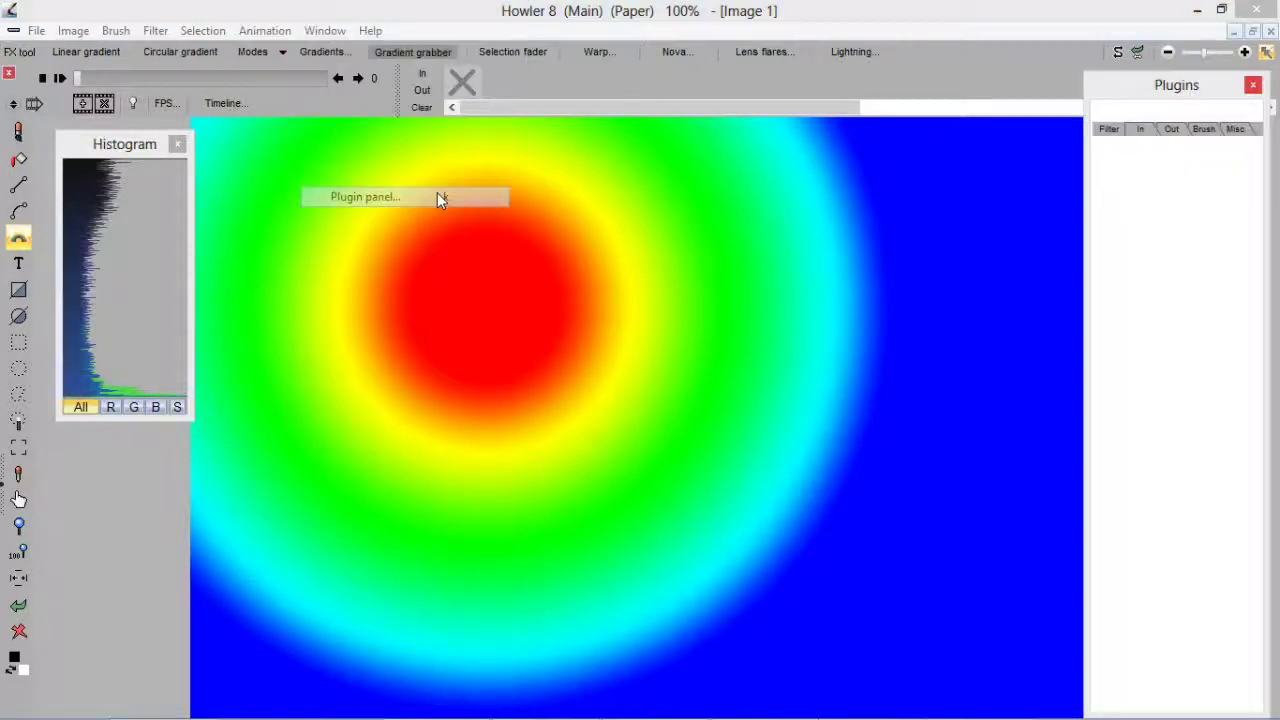
left_click(1140, 130)
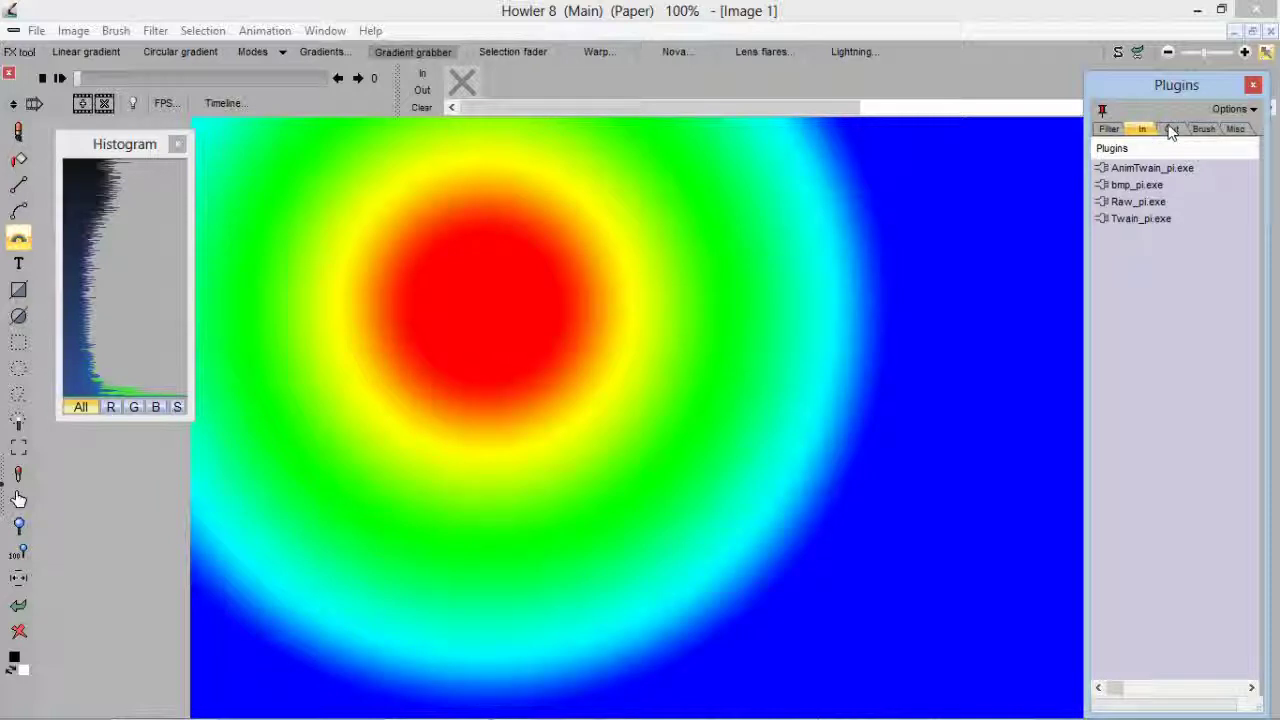
left_click(1177, 130)
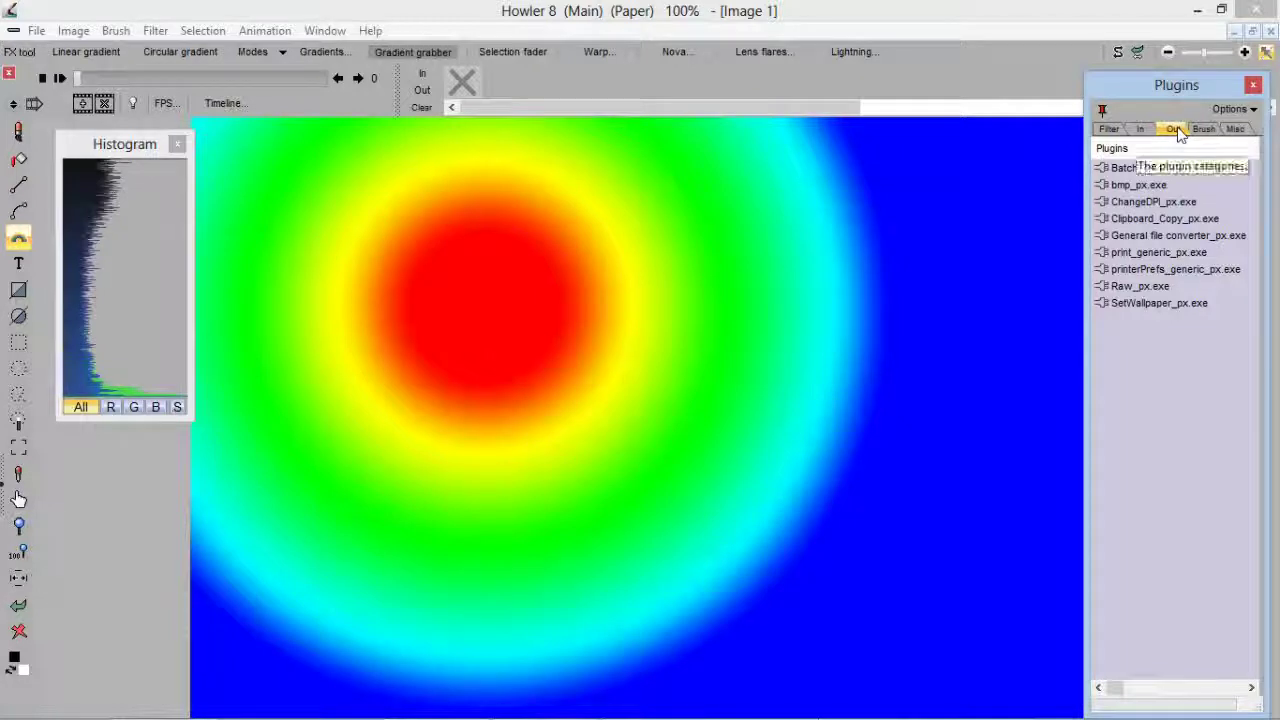
left_click(1253, 85)
Open Colors by name, place it at the canvas's right edge and enlarge it to show full names, and close the Histogram
left_click(325, 30)
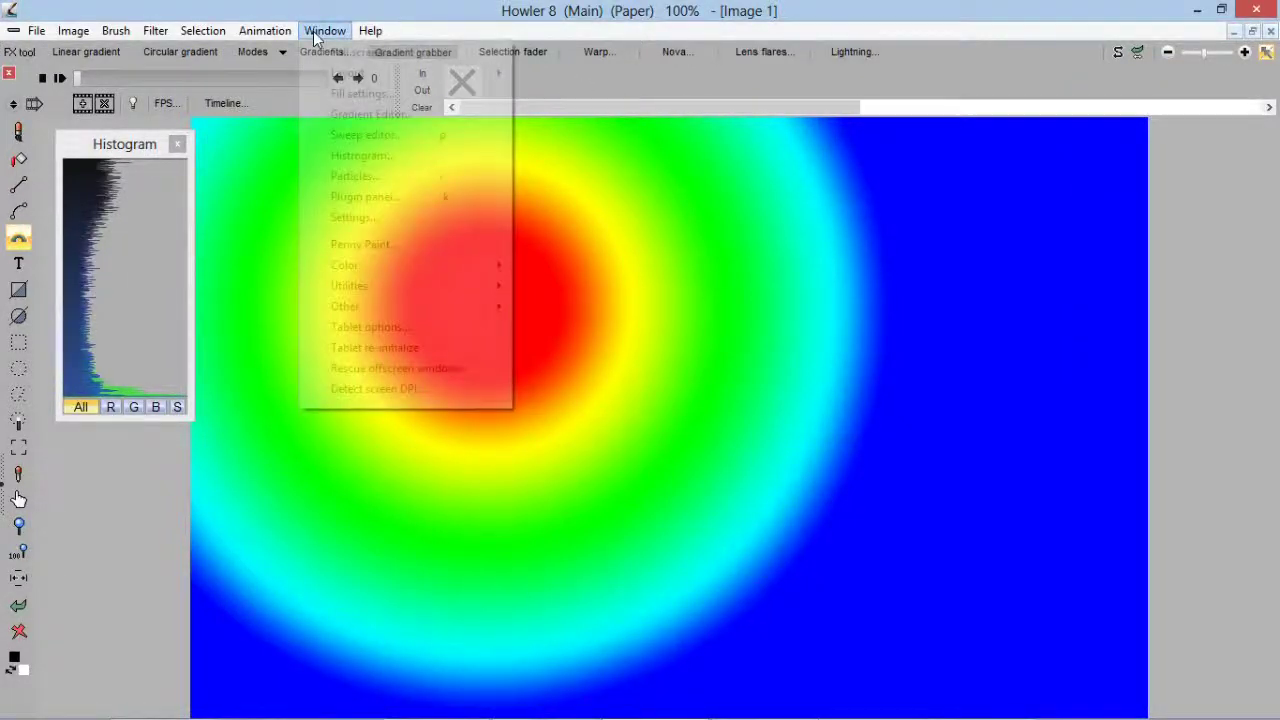
mouse_move(414, 268)
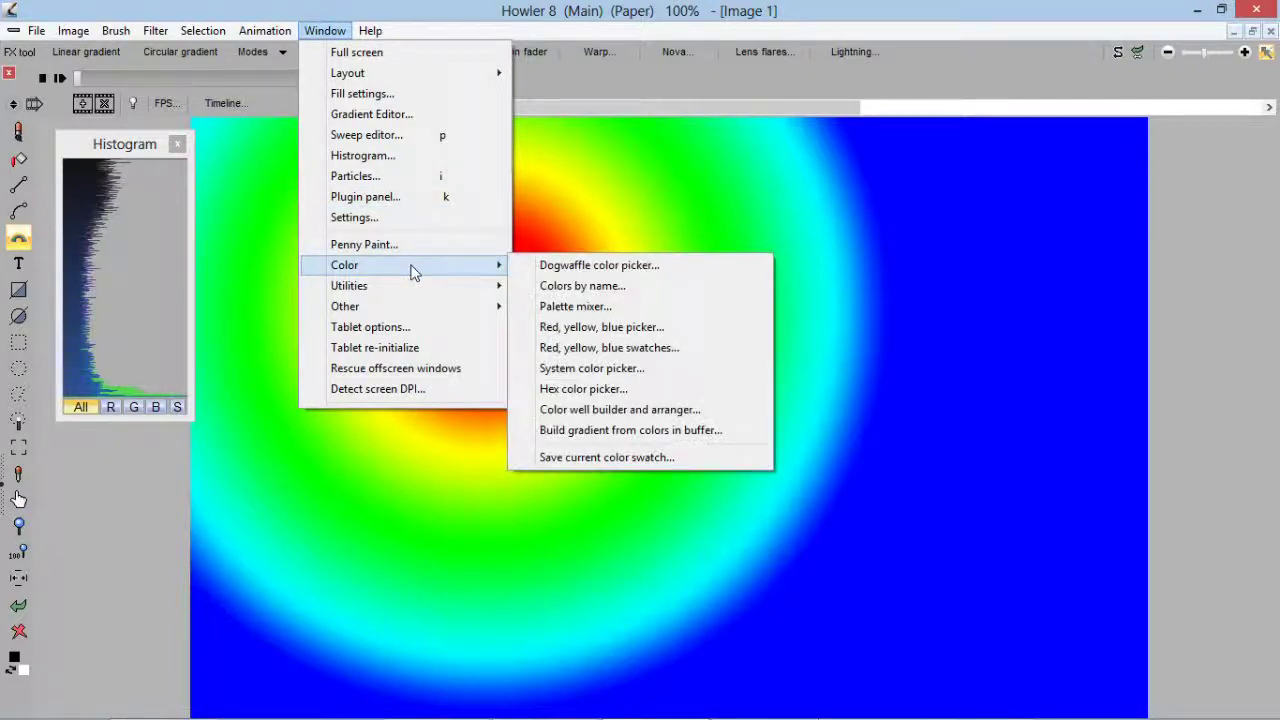
left_click(582, 286)
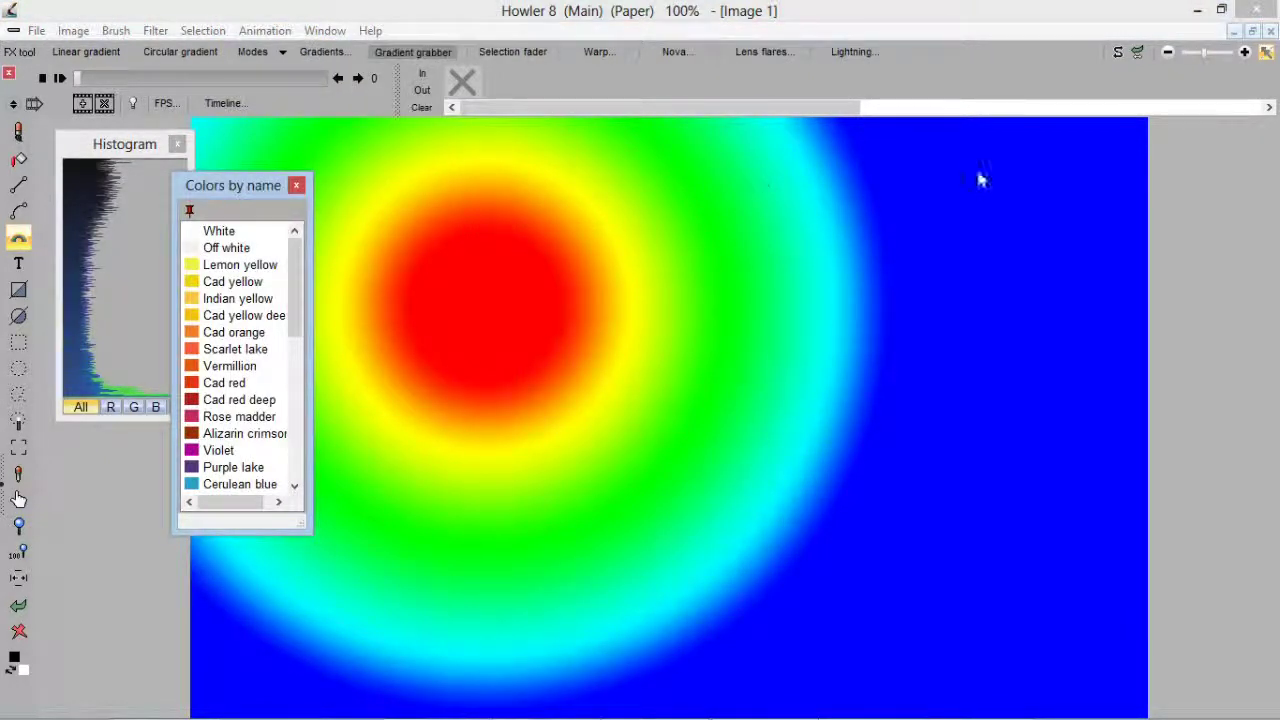
left_click_drag(226, 190, 1238, 138)
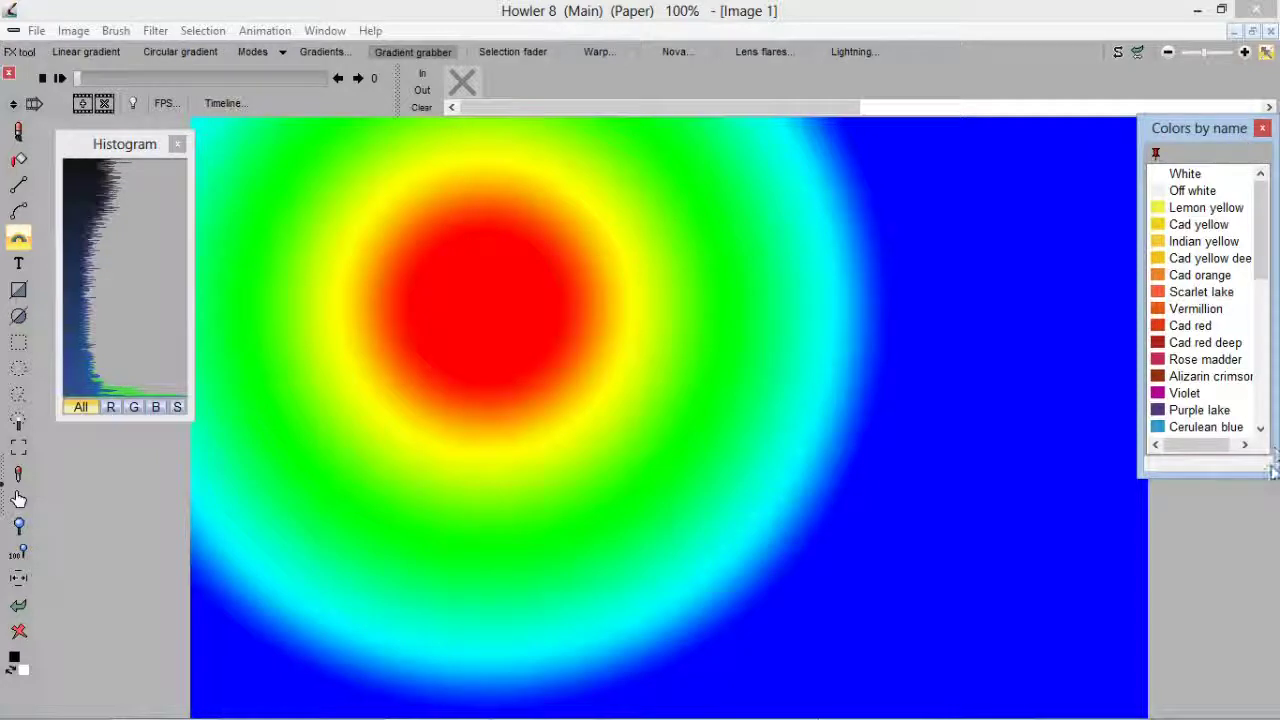
left_click_drag(1268, 466, 1268, 478)
left_click_drag(1264, 597, 1260, 703)
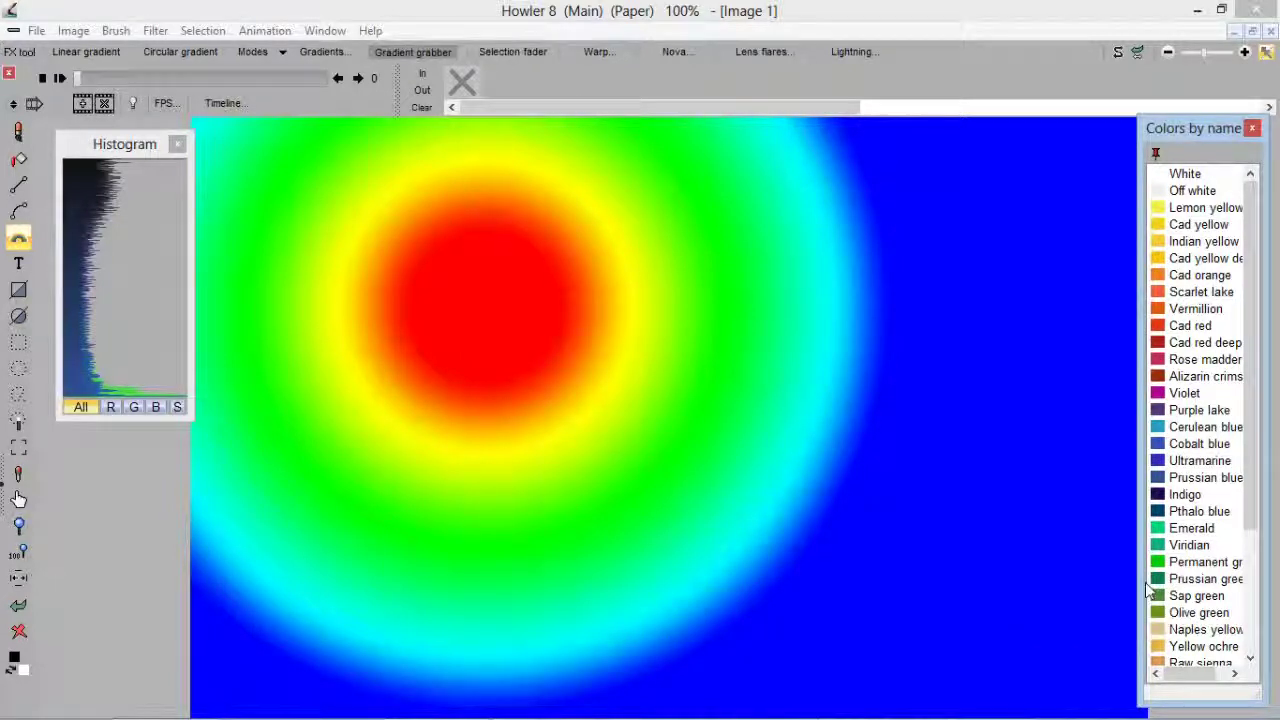
left_click_drag(1144, 584, 1088, 583)
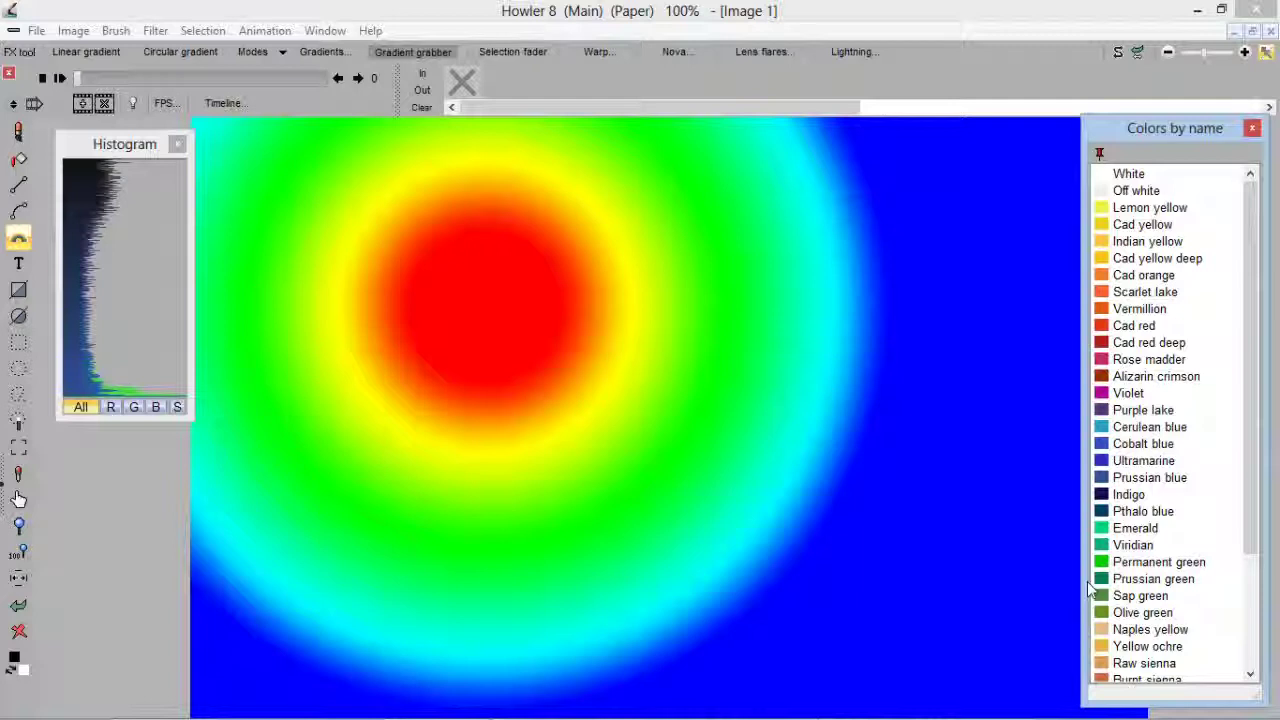
mouse_move(1260, 542)
left_mouse_down()
mouse_move(1260, 646)
mouse_move(1255, 520)
left_mouse_up()
left_click(178, 145)
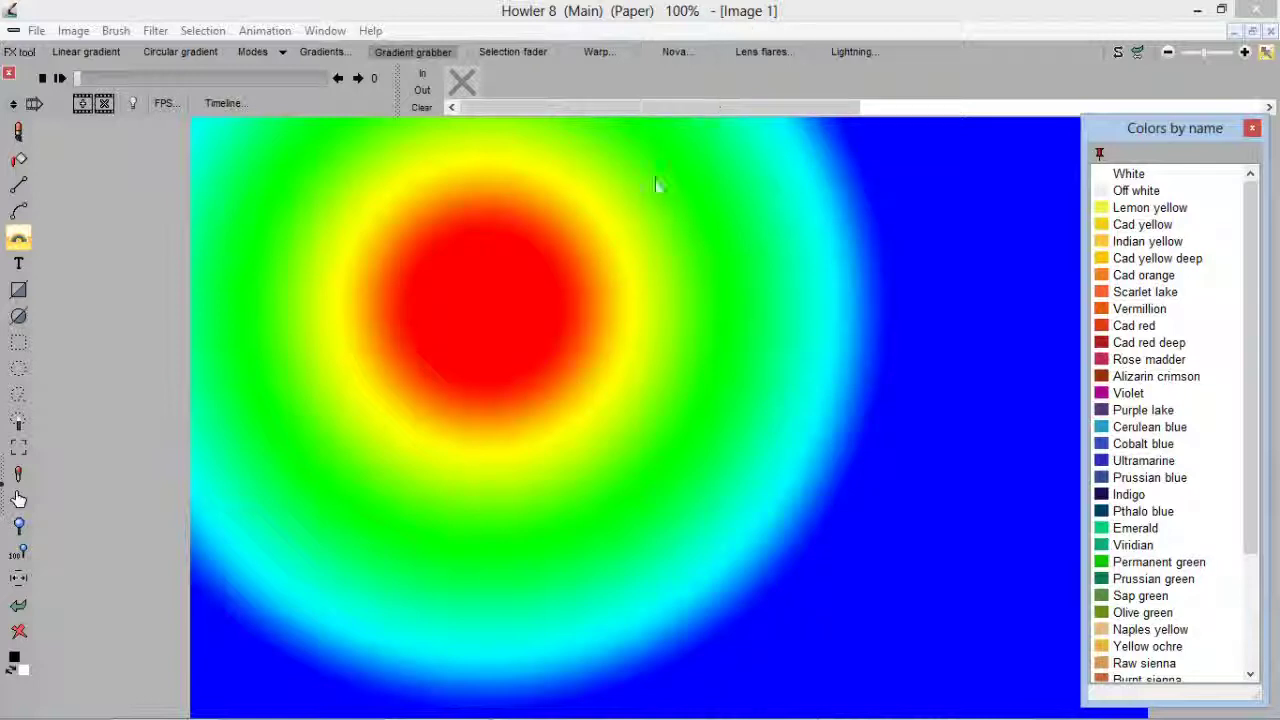
Switch the pop-up color picker over the canvas to the Soft pastel flesh tones palette, and dismiss it and the Colors by name list
right_click(634, 220)
right_click(613, 383)
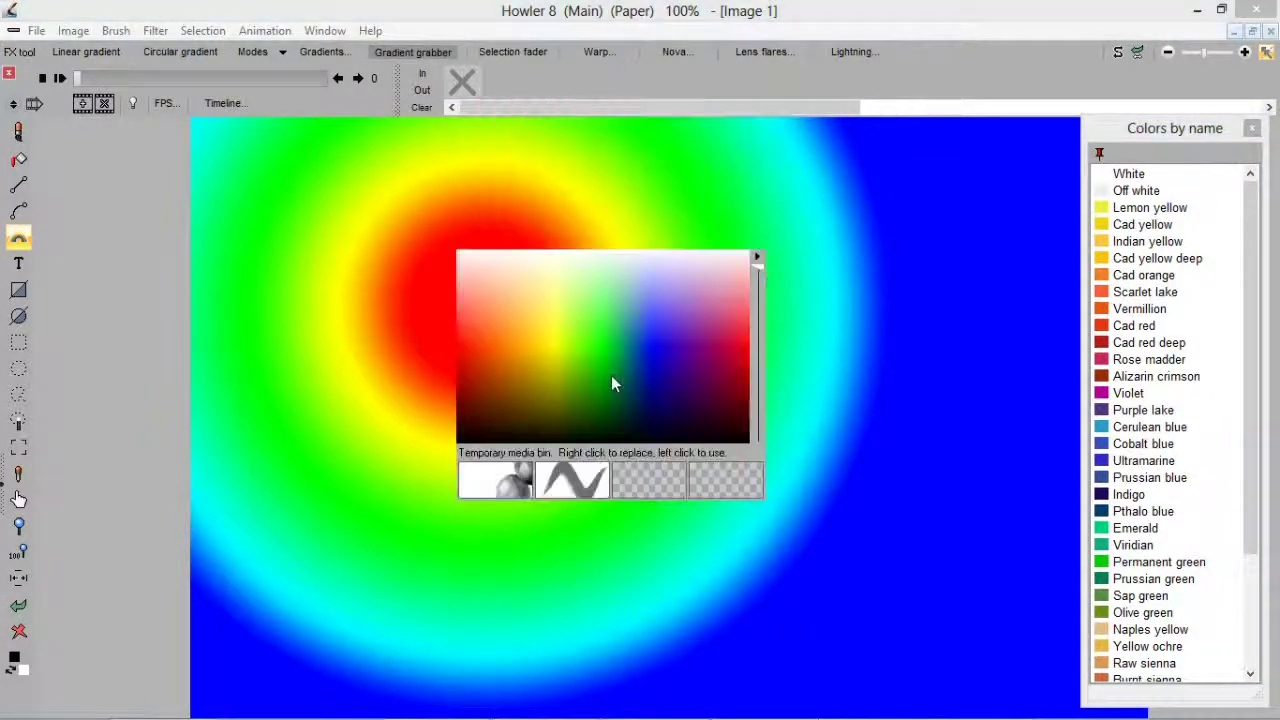
left_click(757, 258)
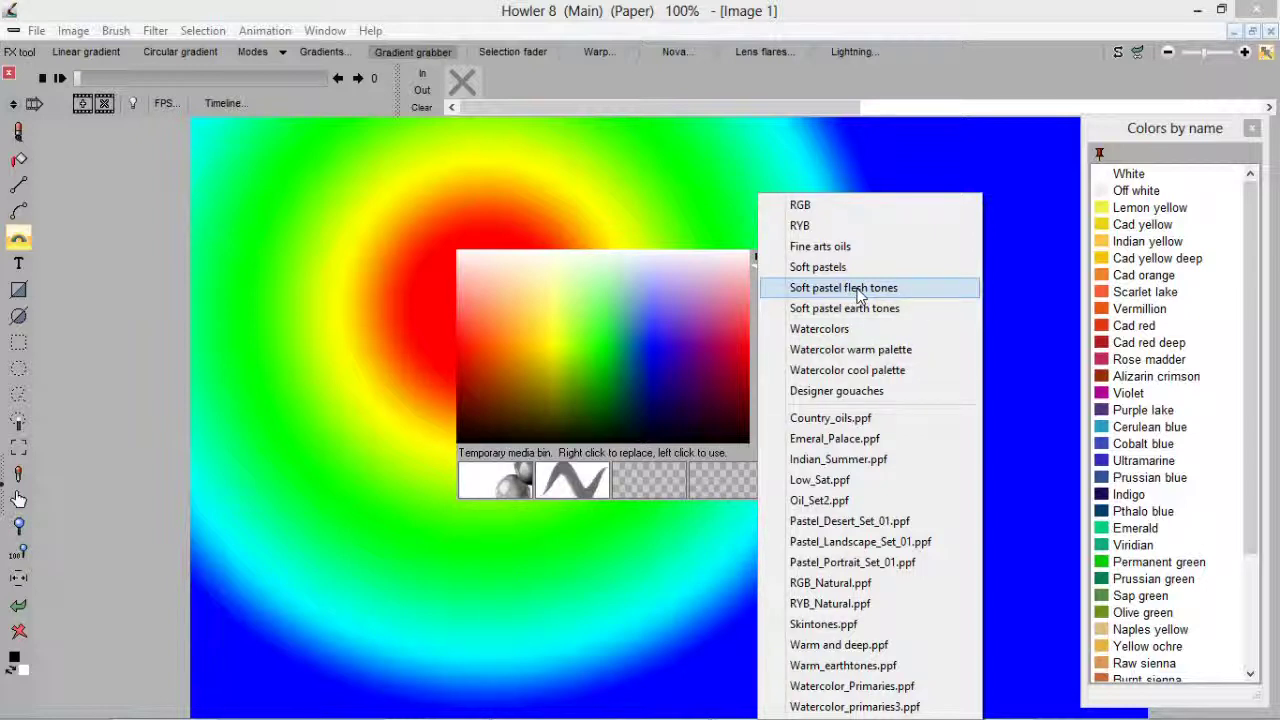
left_click(857, 290)
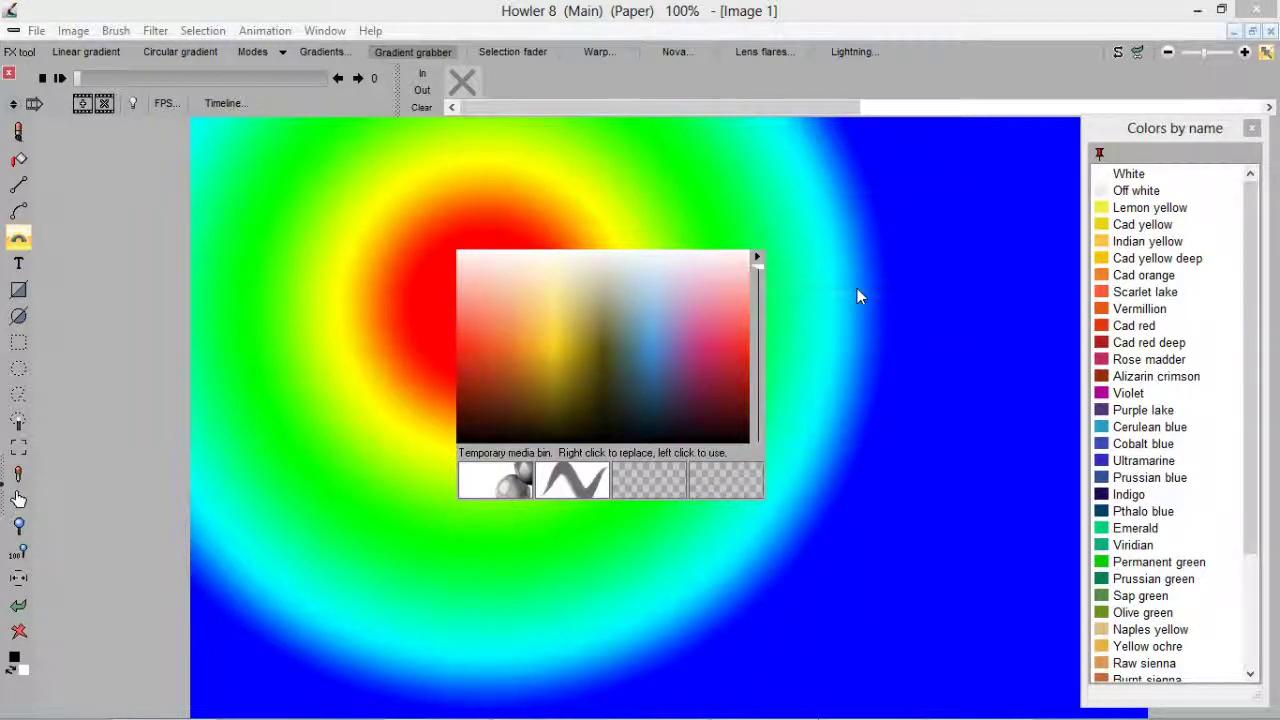
right_click(630, 345)
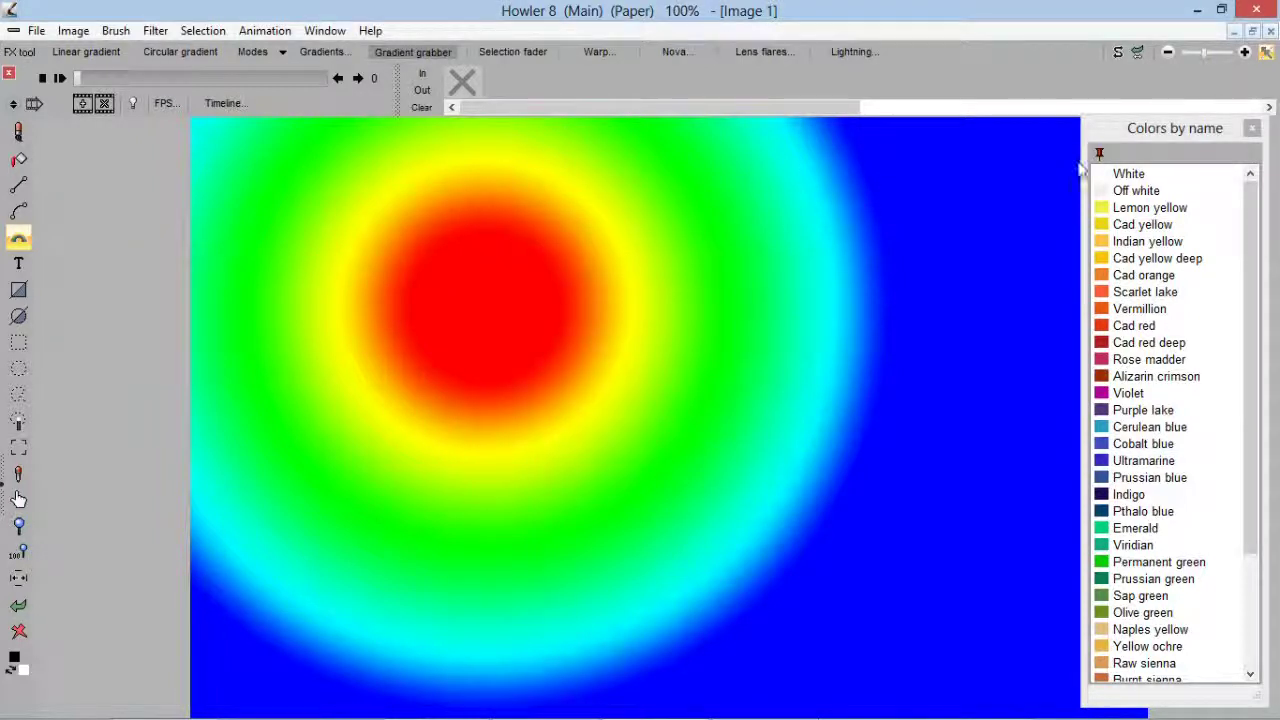
left_click(1251, 131)
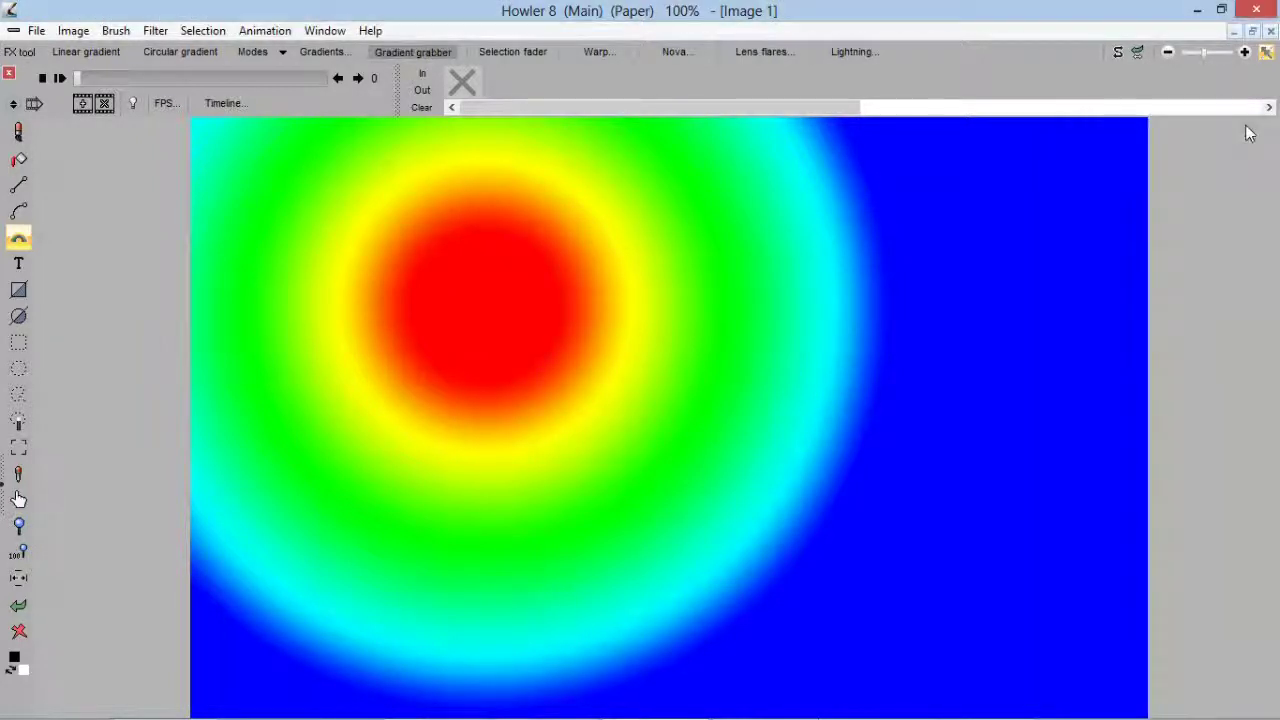
left_click(320, 33)
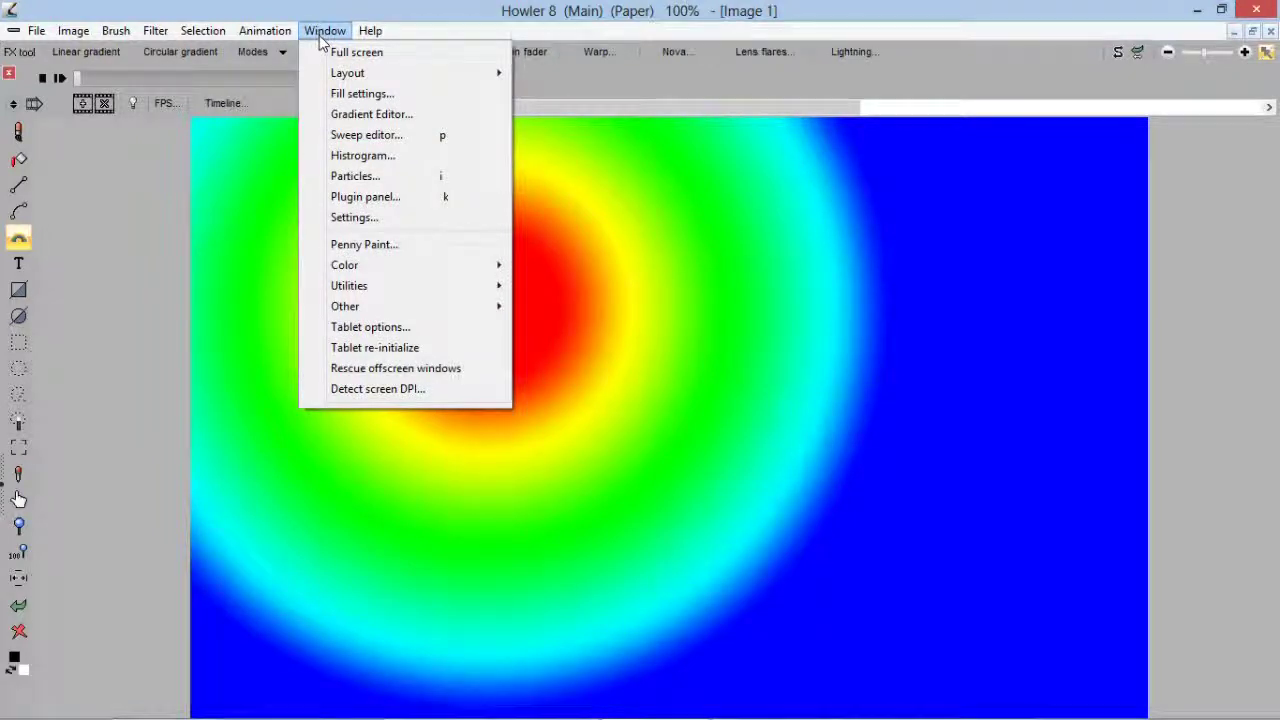
left_click(323, 33)
left_click(476, 10)
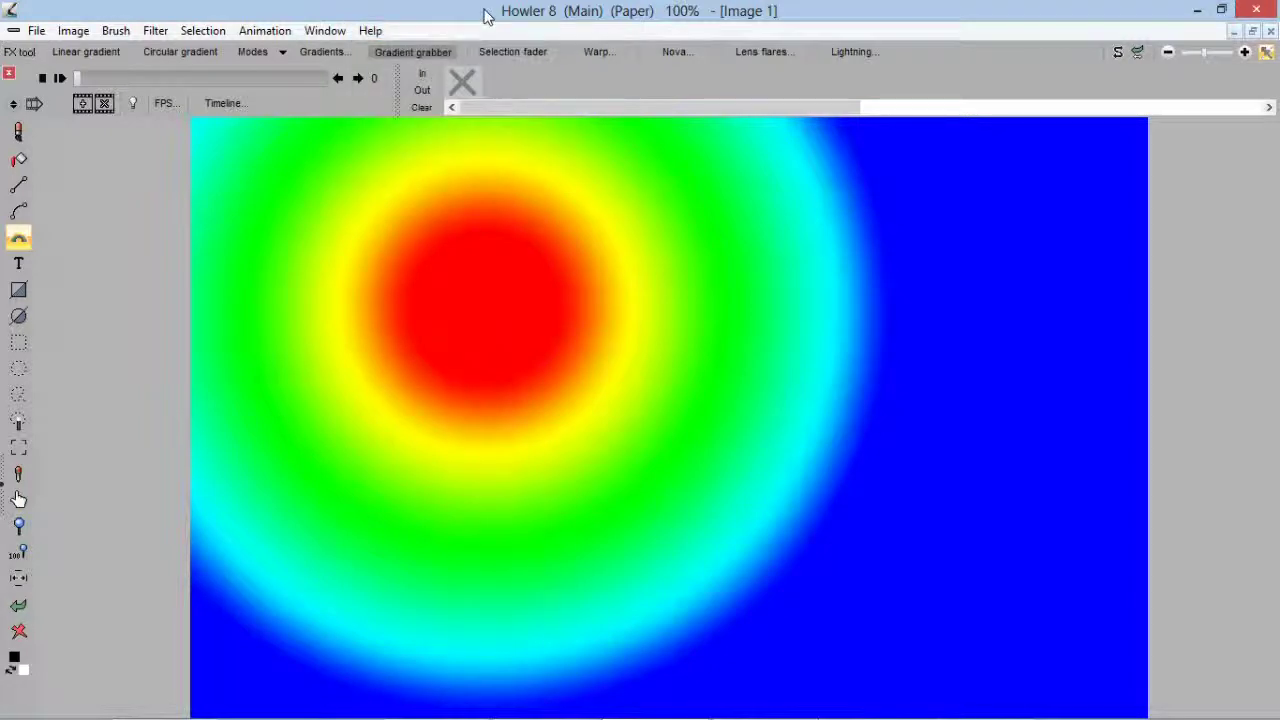